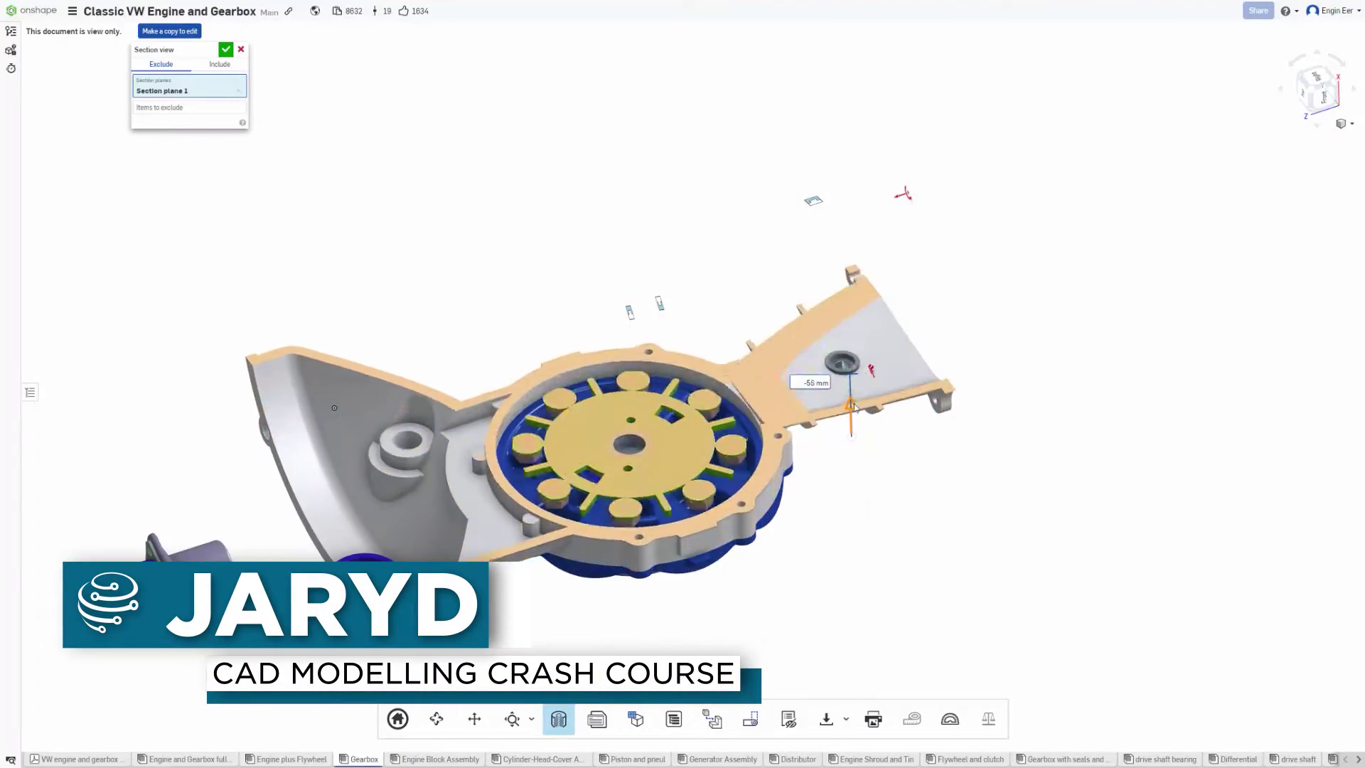
# - Drag the gearbox section plane to expose the internal gears
pyautogui.moveTo(851, 380); pyautogui.dragTo(843, 188)
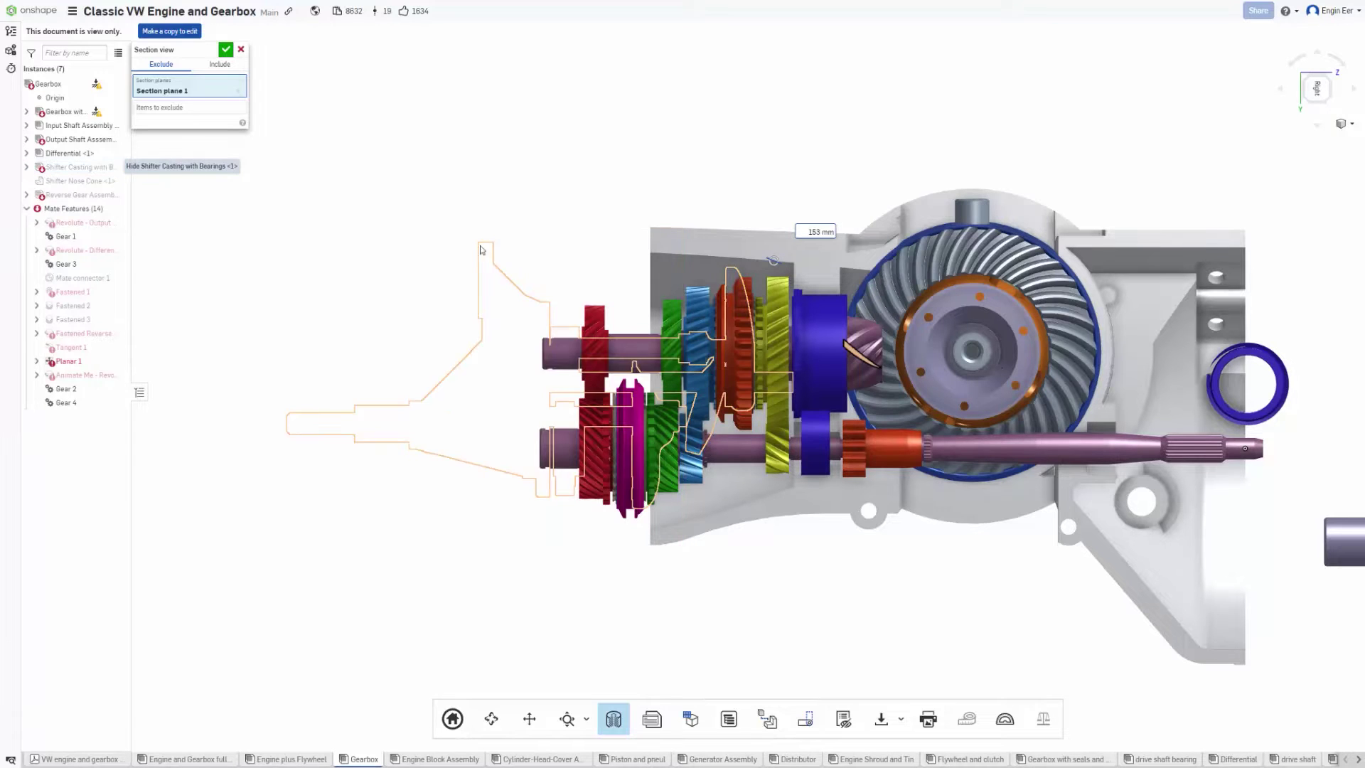
# - Zoom in and orbit the sectioned gearbox to an angled view
pyautogui.scroll(5, 736, 398)
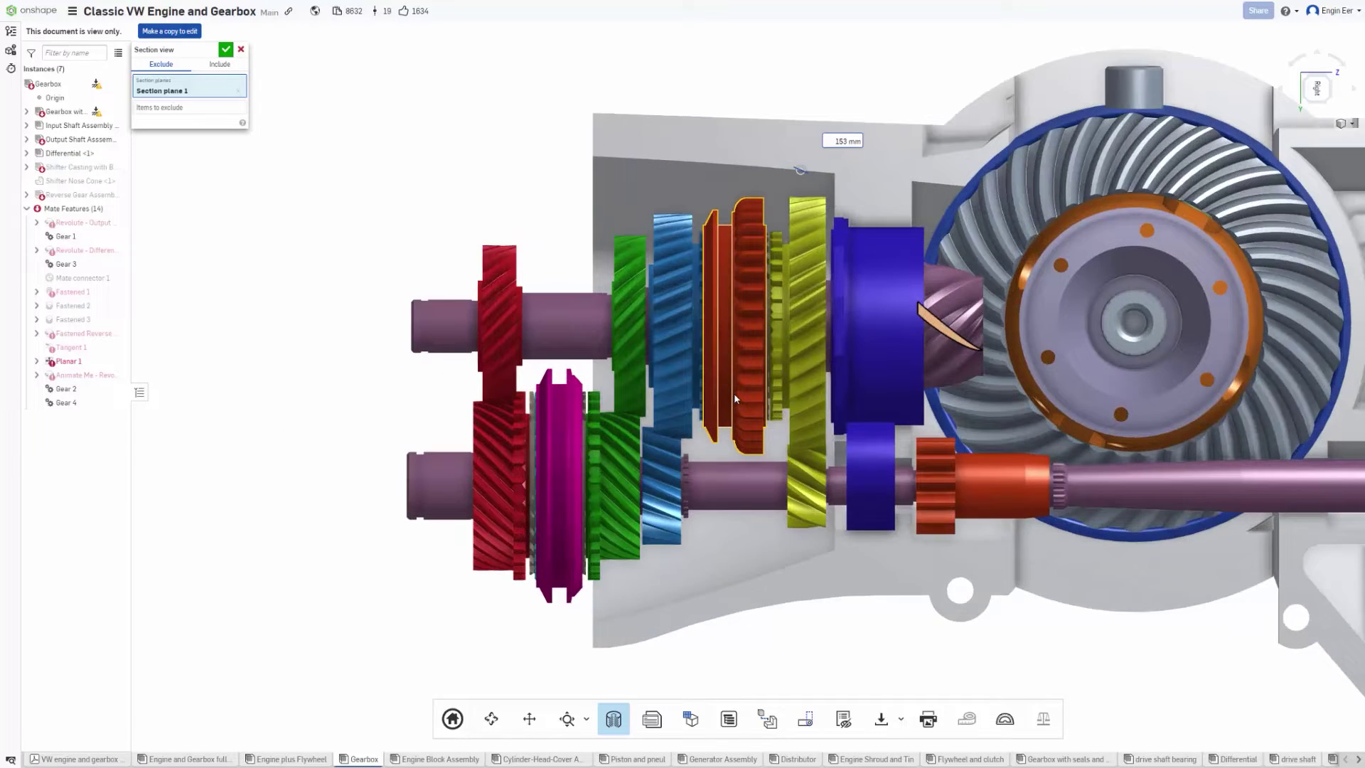
pyautogui.scroll(2, 735, 398)
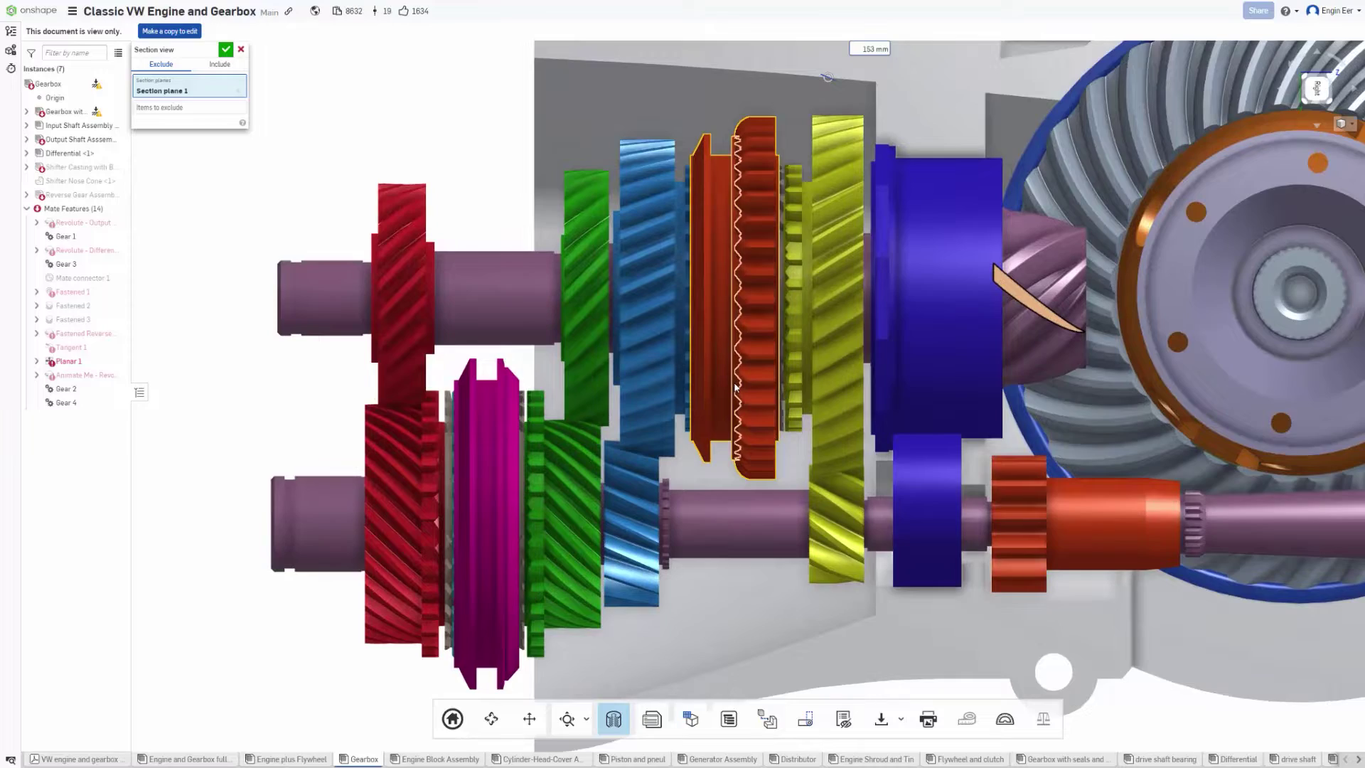
pyautogui.moveTo(735, 387); pyautogui.dragTo(800, 387, button='right')
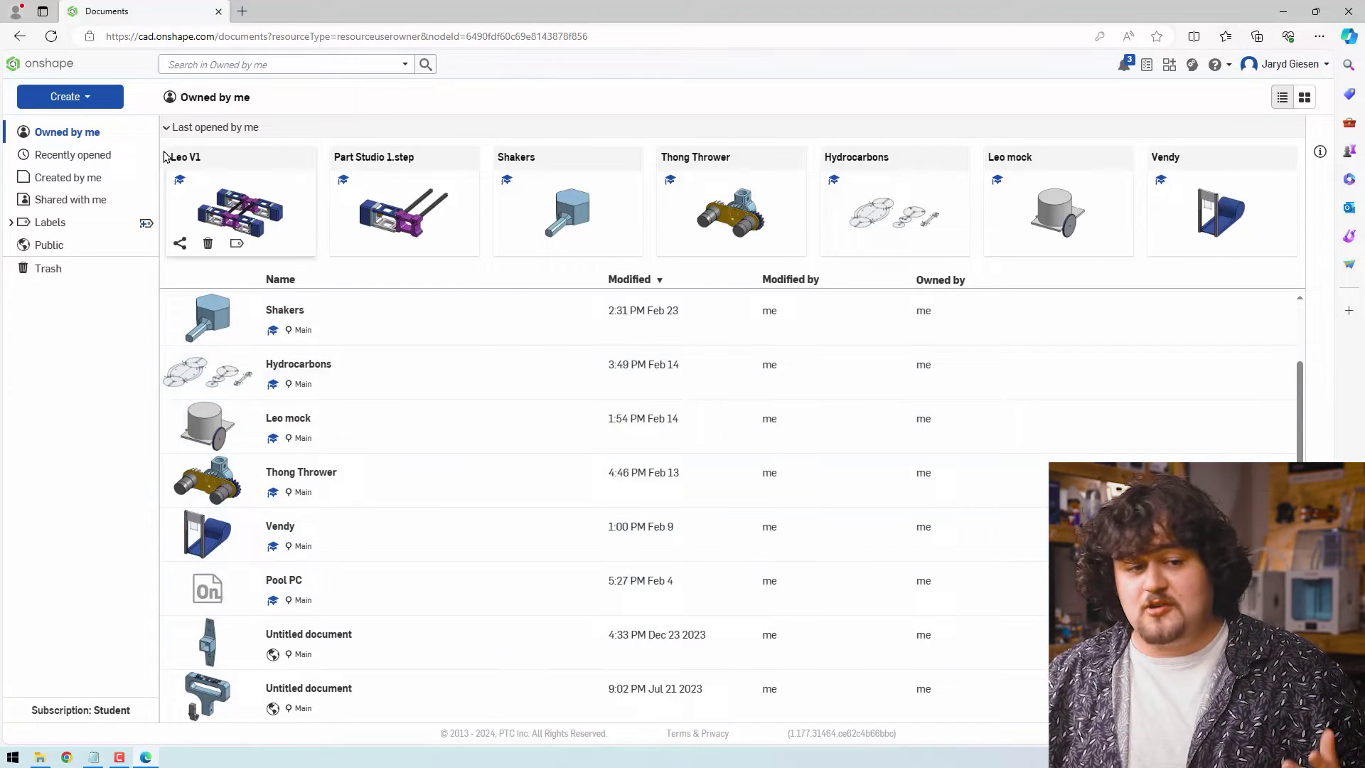
# - Create a new document named 'Leo test 2'
pyautogui.click(80, 96)
pyautogui.click(98, 124)
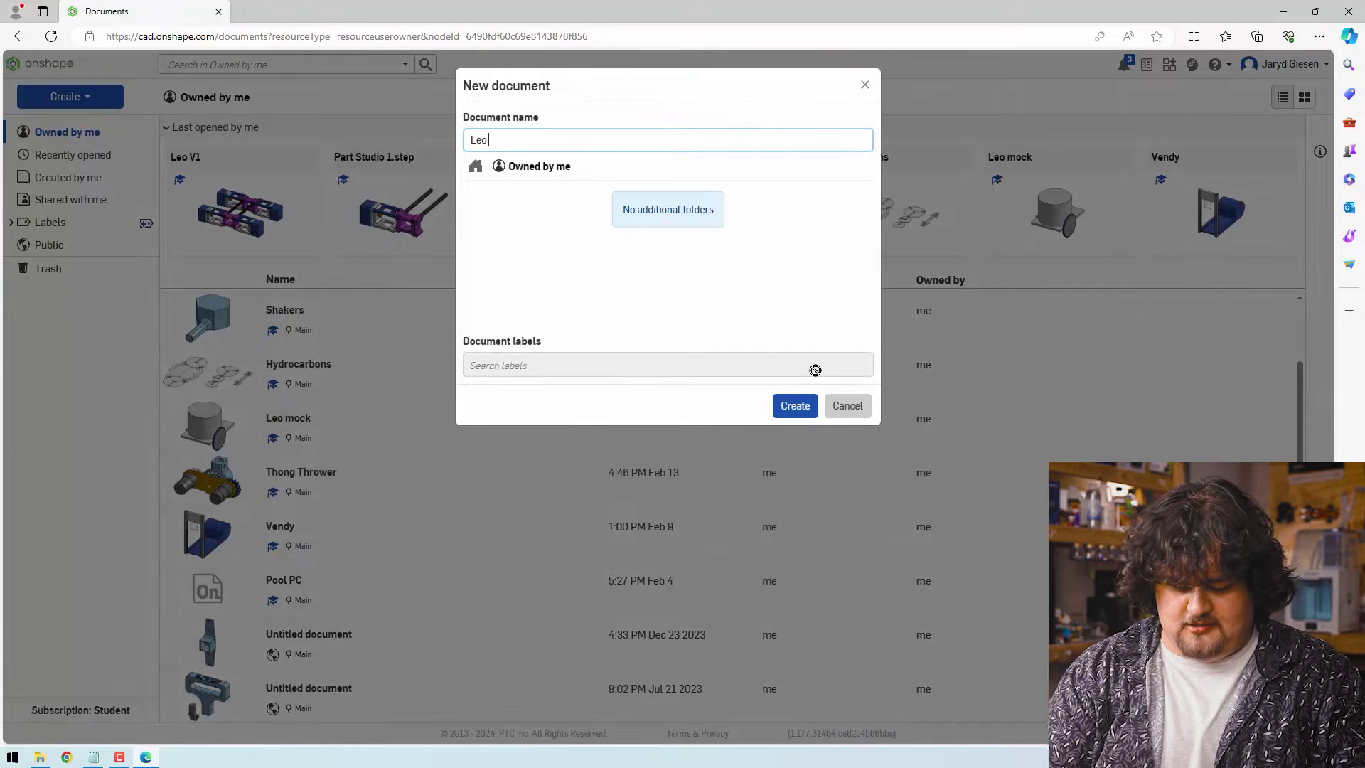
pyautogui.press('Return')
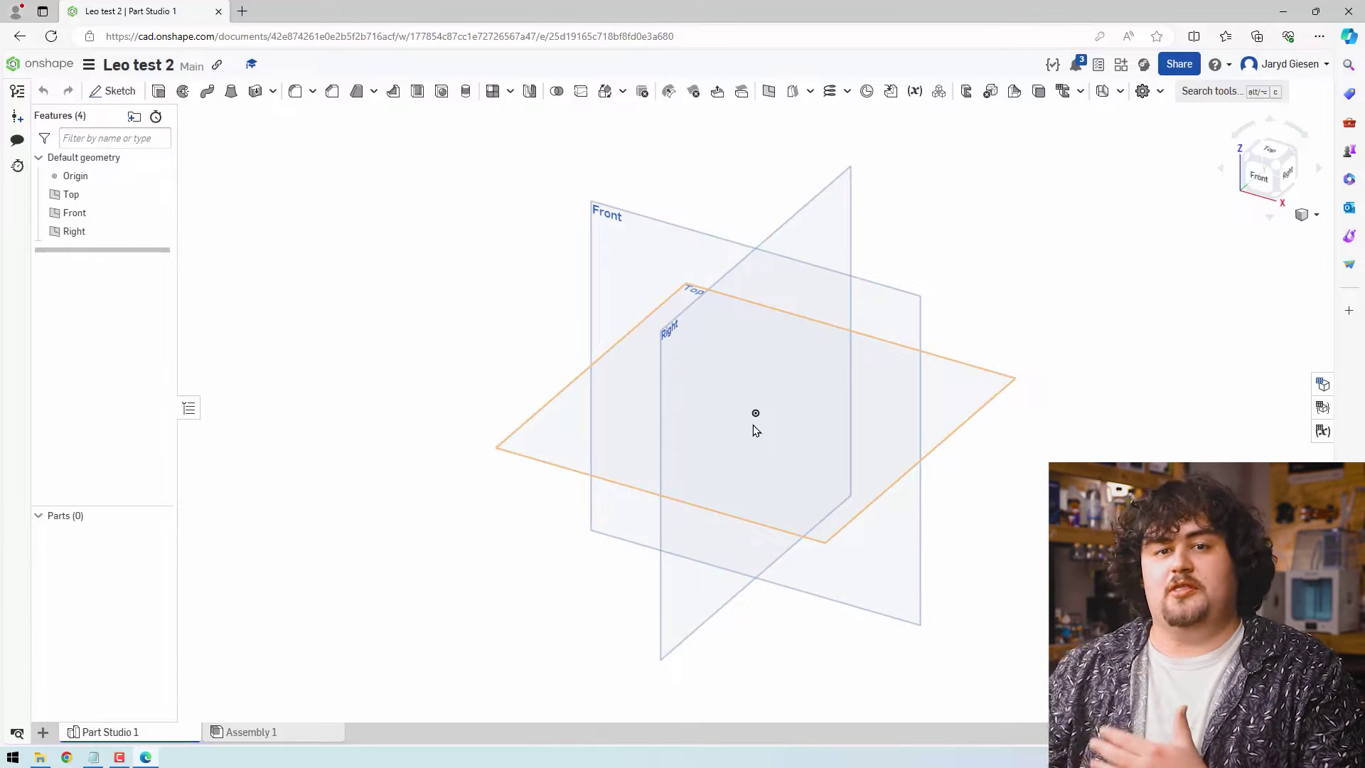
pyautogui.moveTo(755, 430); pyautogui.dragTo(873, 384, button='right')
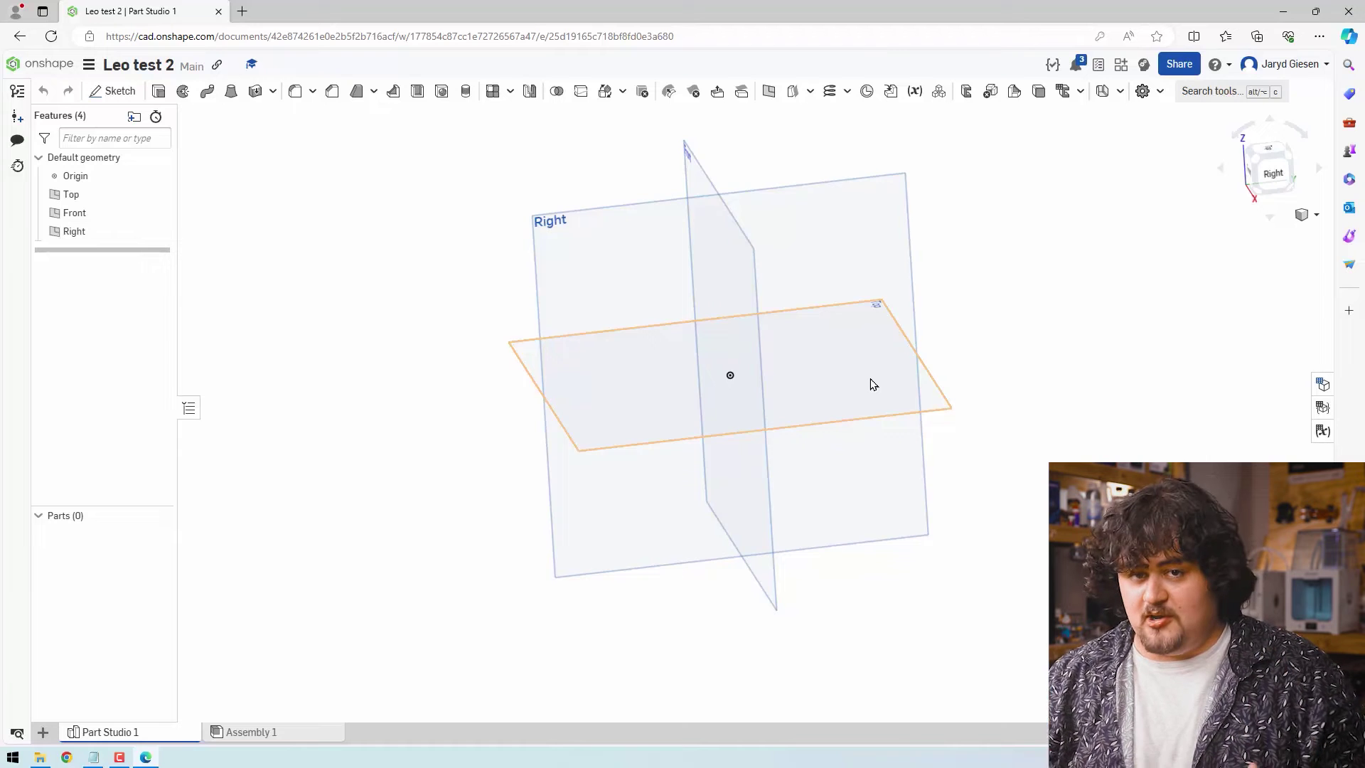
pyautogui.moveTo(881, 337); pyautogui.dragTo(812, 343, button='right')
pyautogui.moveTo(812, 344); pyautogui.dragTo(710, 320, button='middle')
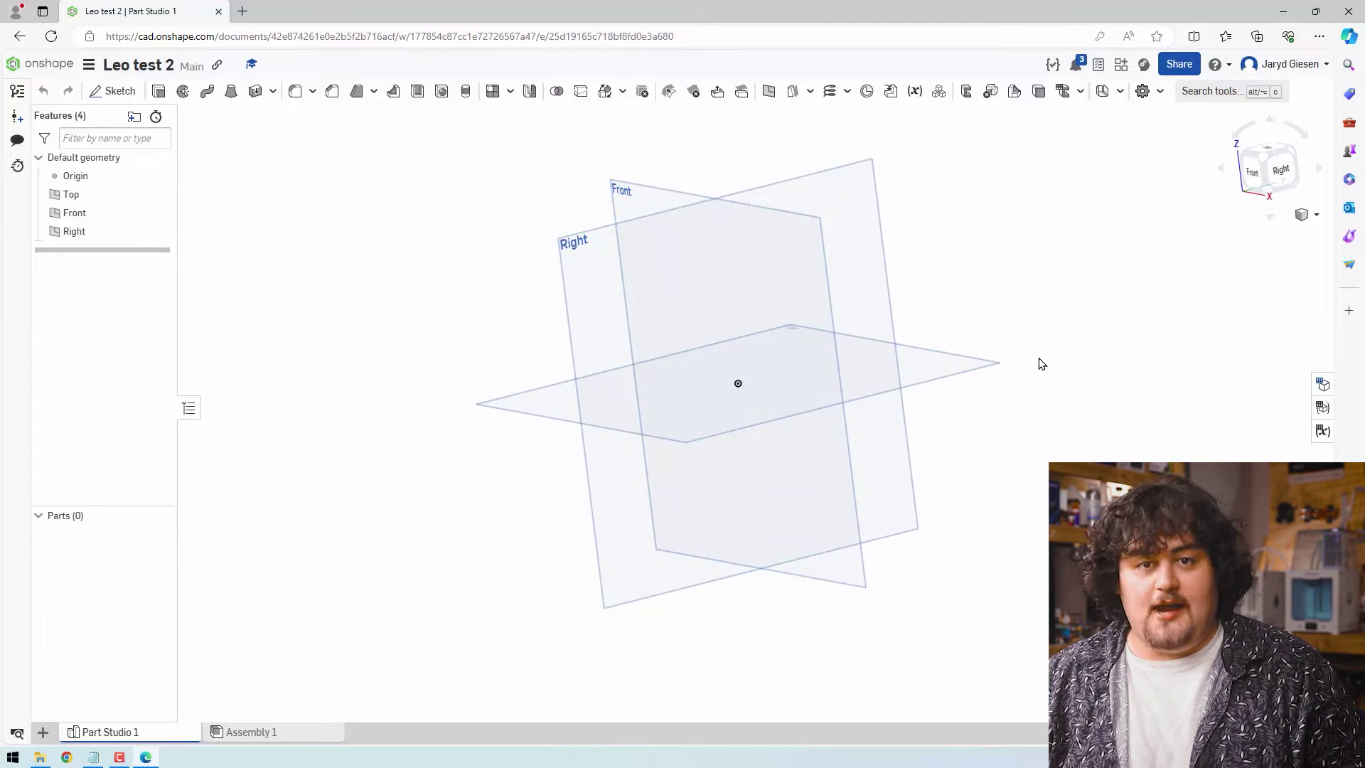
pyautogui.click(1281, 172)
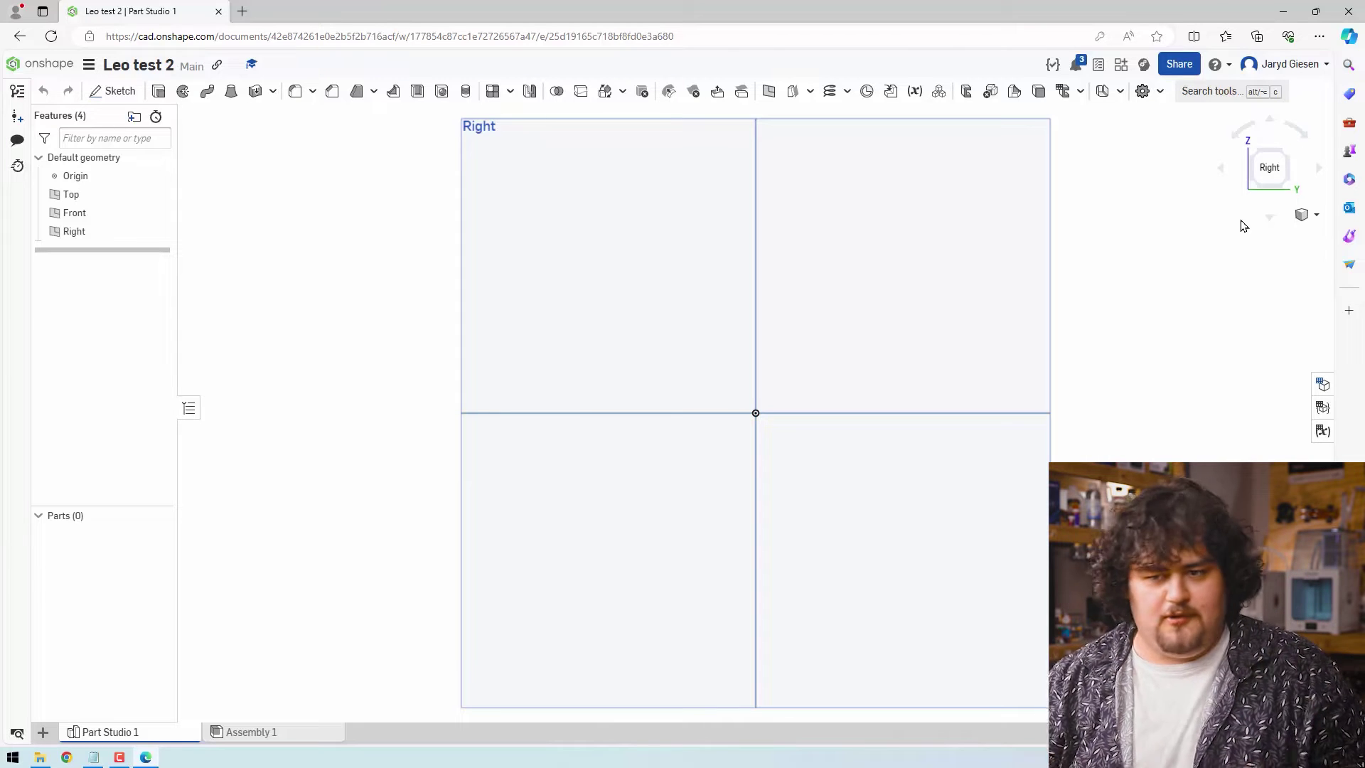
pyautogui.click(1220, 171)
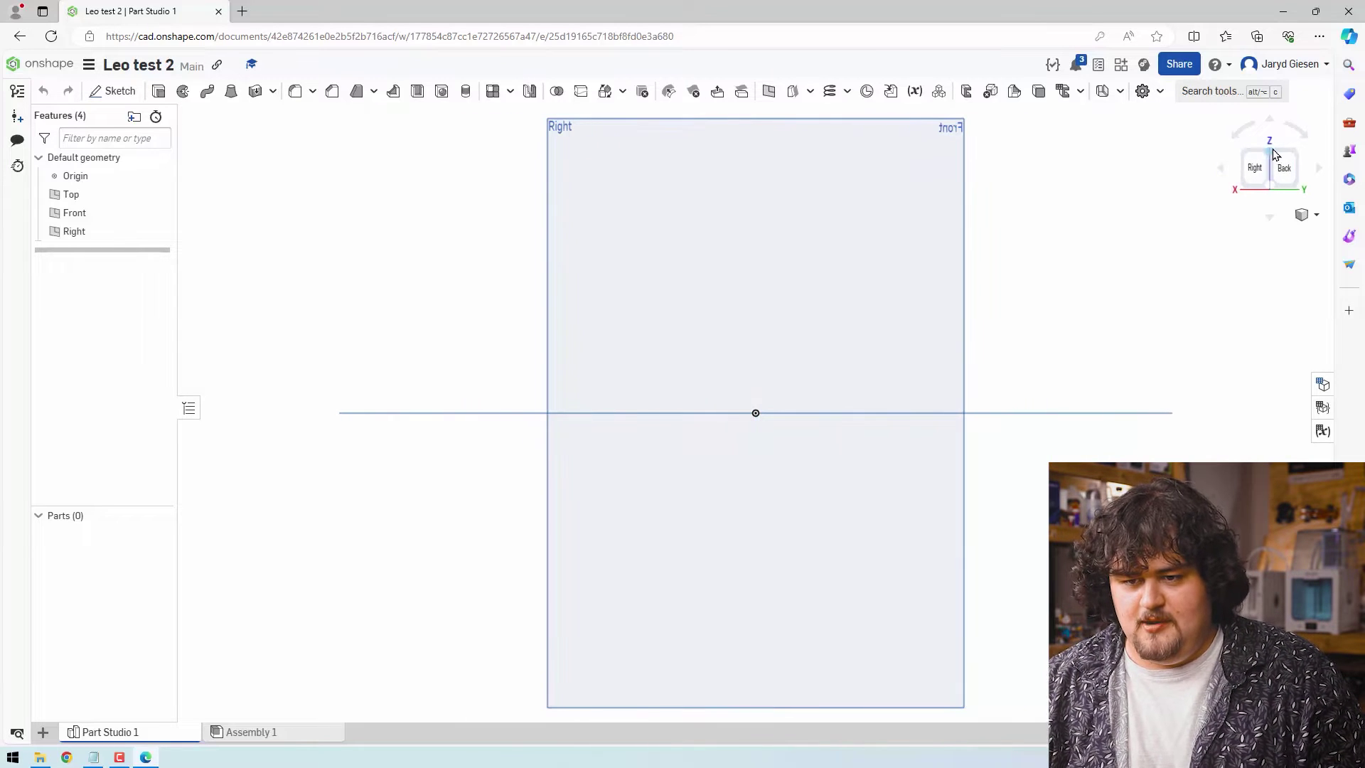
pyautogui.click(1275, 156)
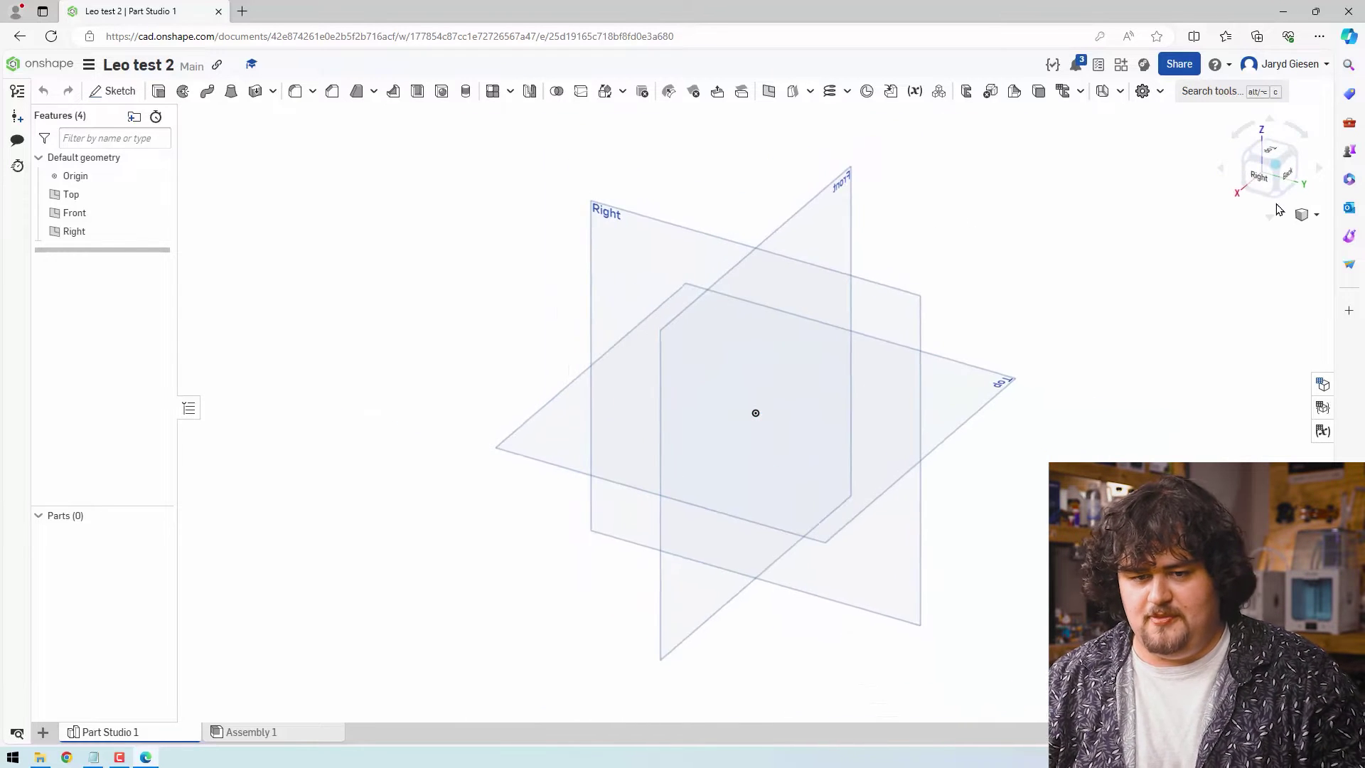
pyautogui.click(1275, 155)
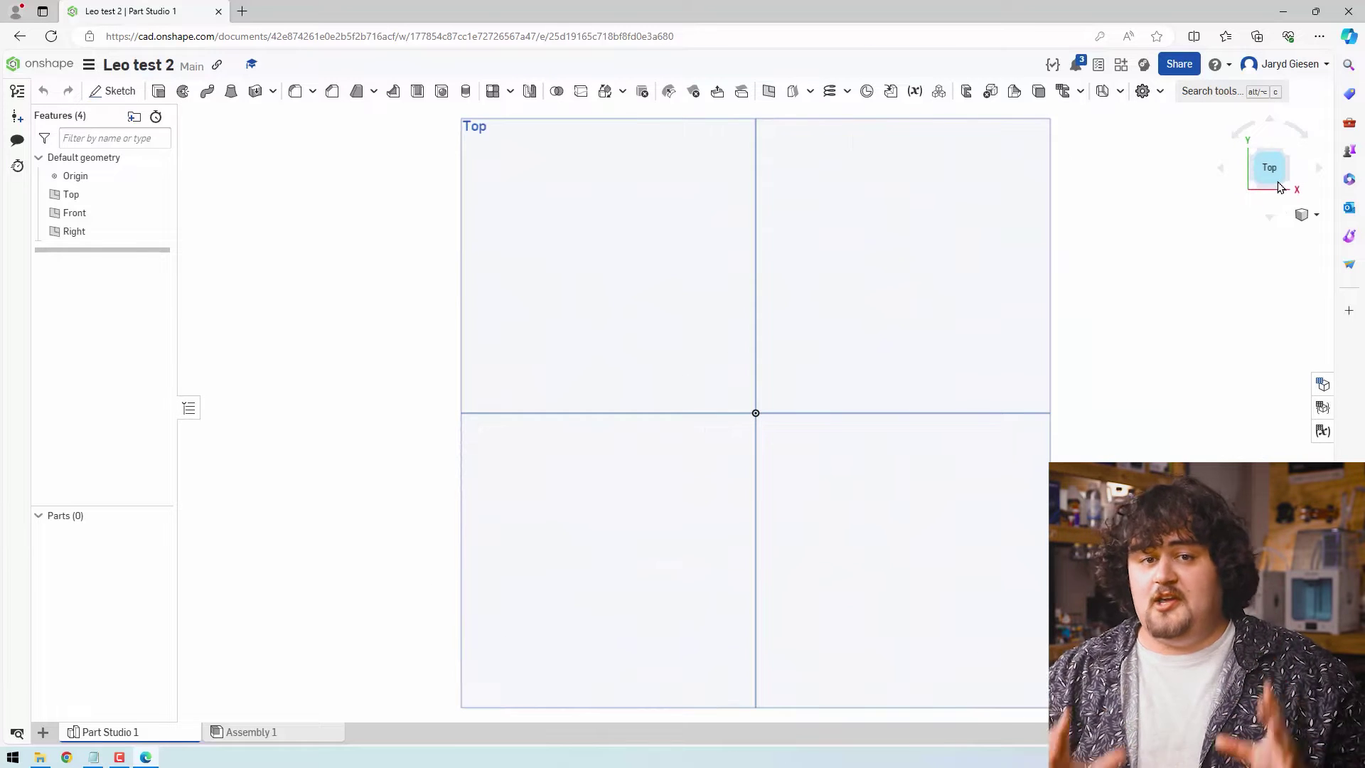
pyautogui.click(1278, 186)
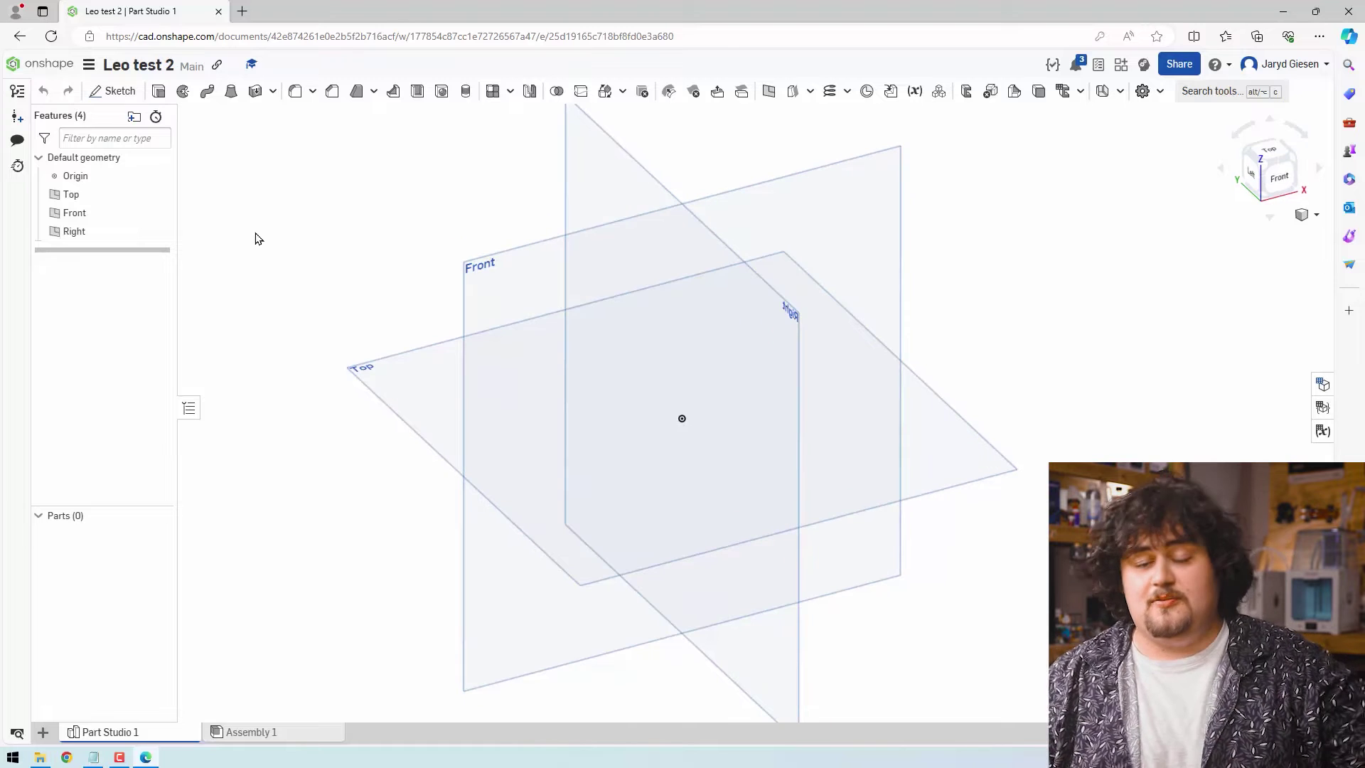
# - Start Sketch 1 on the Top plane and view it straight from above
pyautogui.click(110, 92)
pyautogui.moveTo(424, 225); pyautogui.dragTo(450, 275, button='middle')
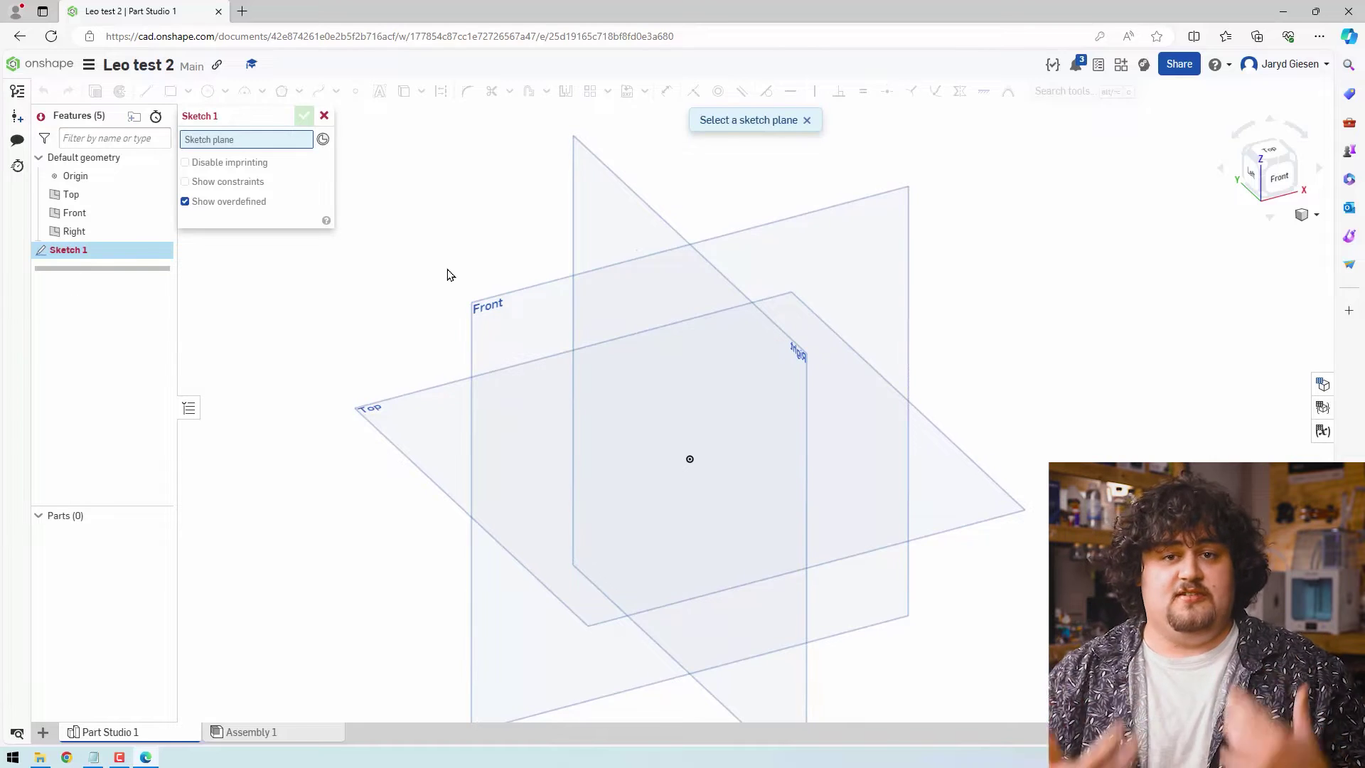
pyautogui.moveTo(509, 244); pyautogui.dragTo(564, 271, button='right')
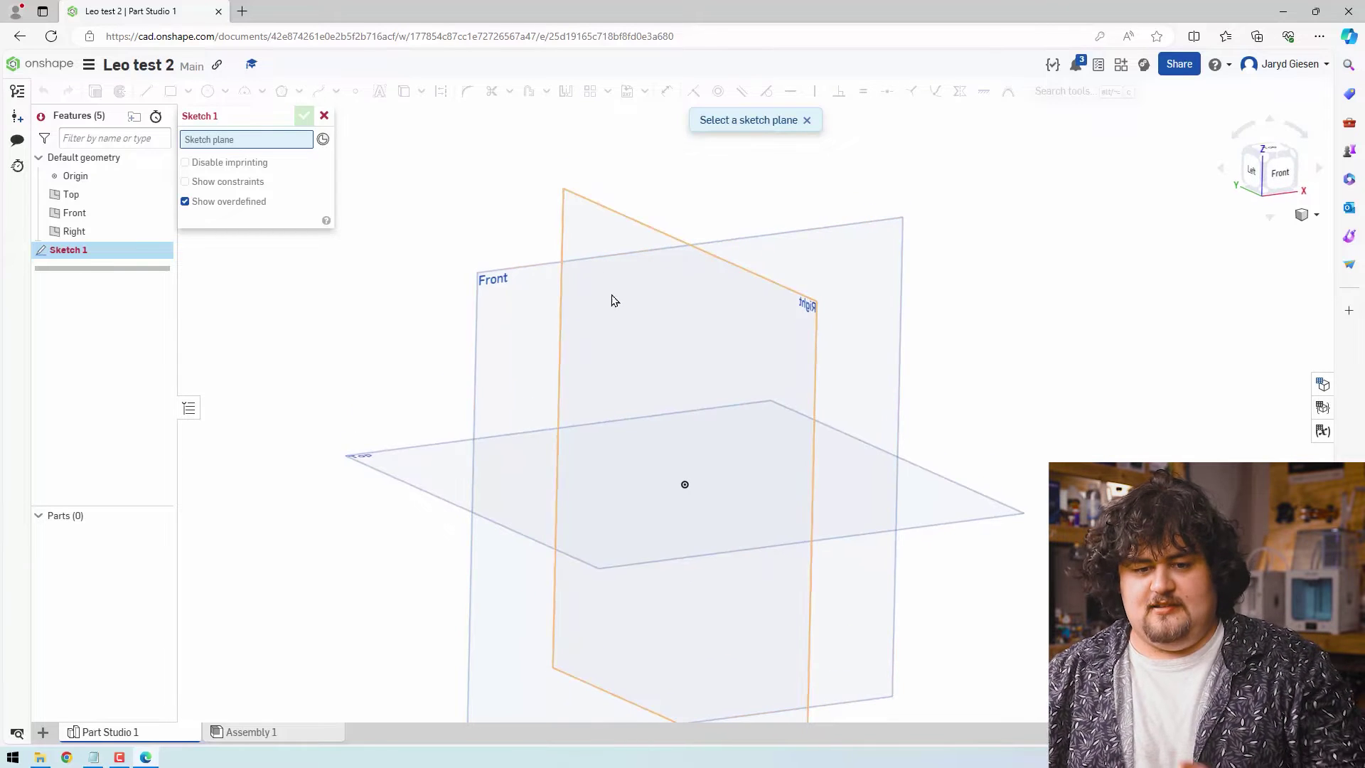
pyautogui.click(733, 335)
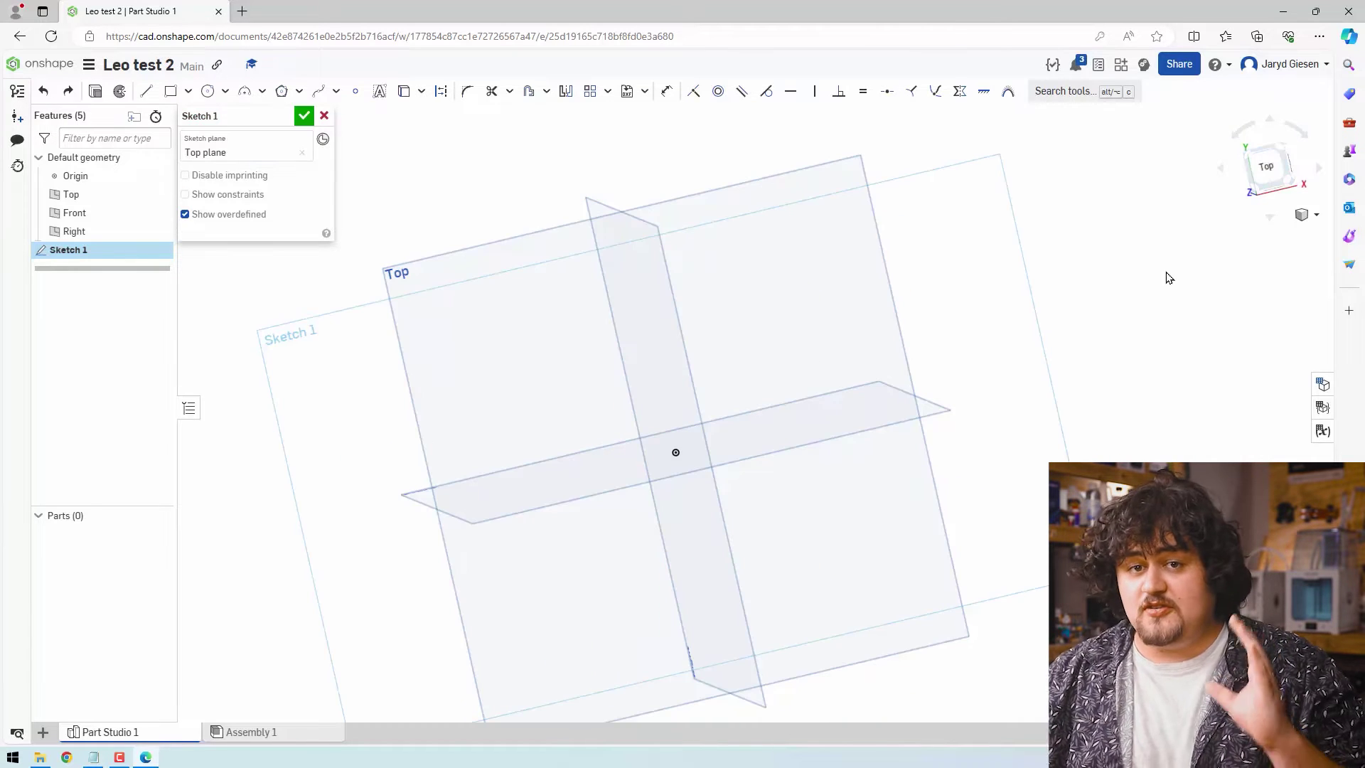
pyautogui.click(1263, 174)
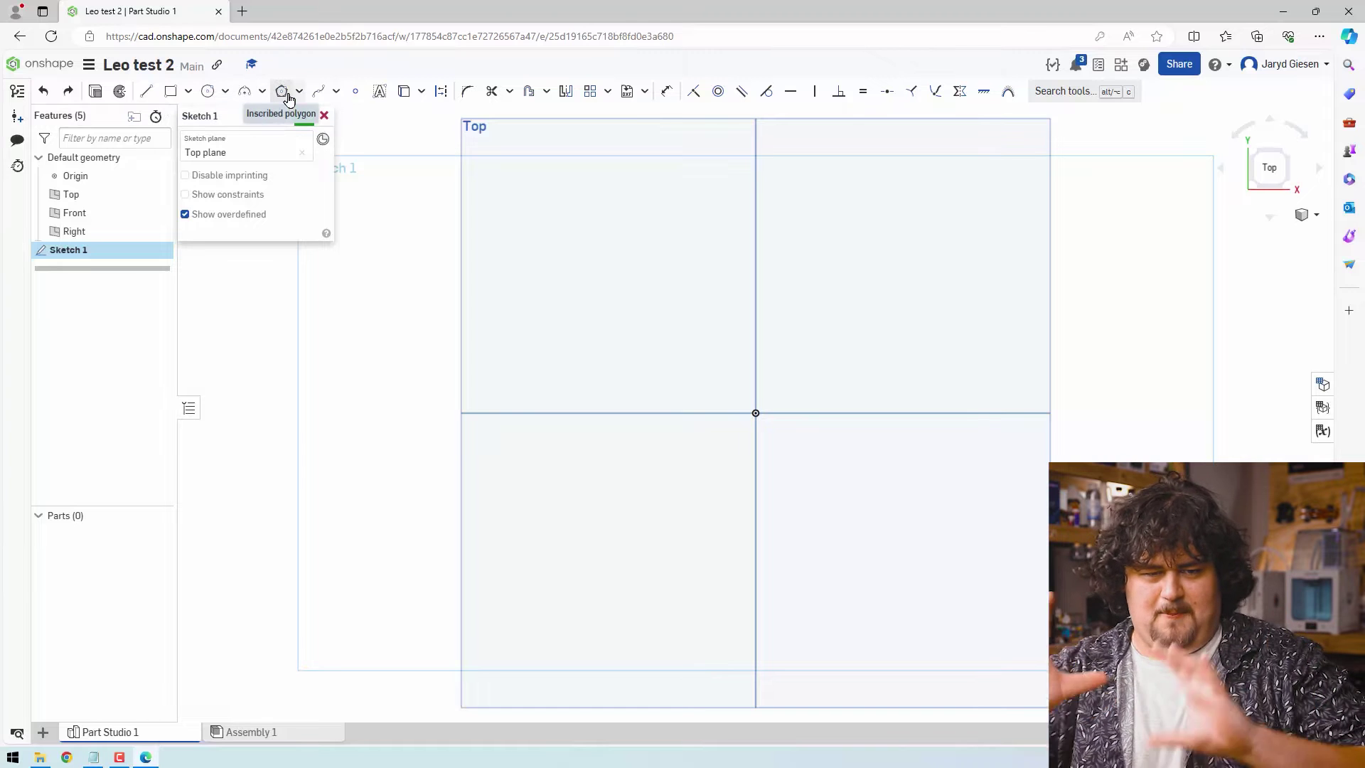
# - Draw a corner rectangle 90 wide, redrawing it after undoing the first attempt
pyautogui.click(170, 91)
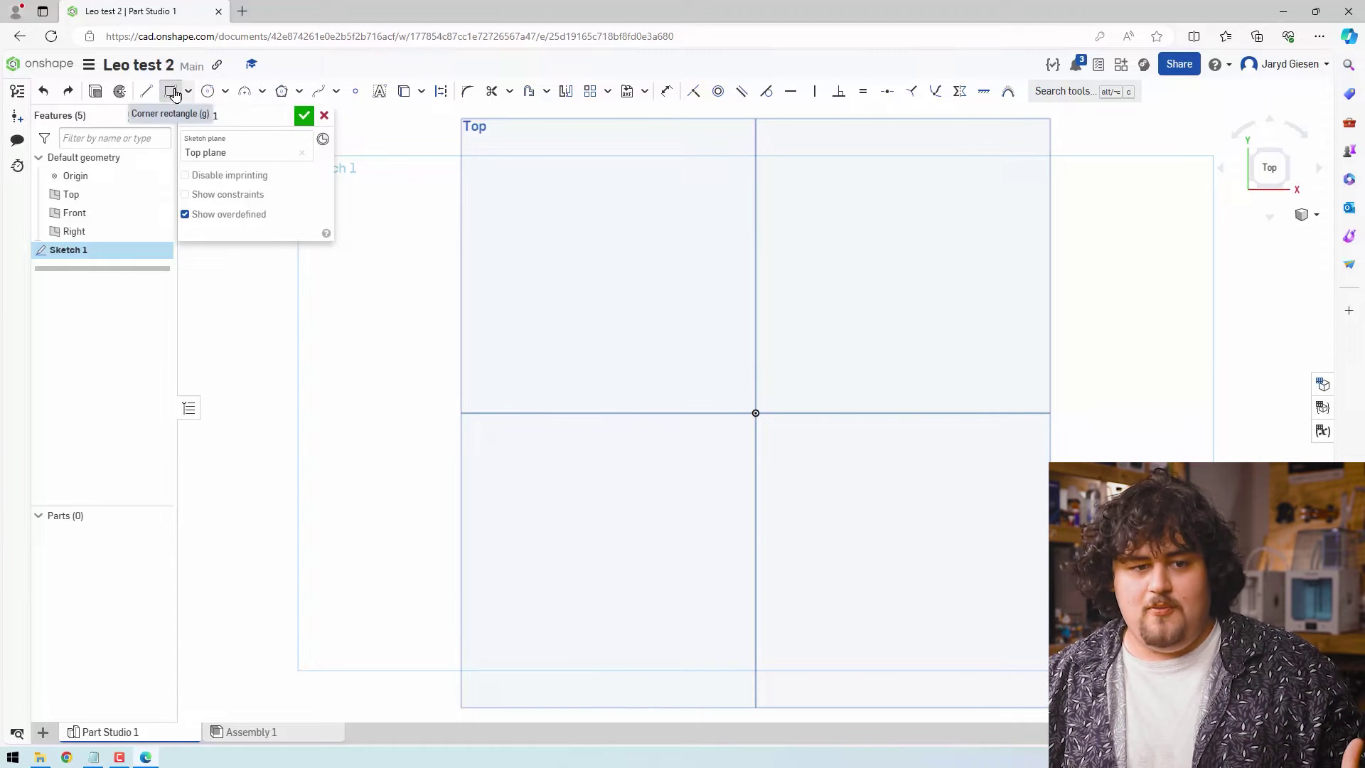
pyautogui.click(585, 288)
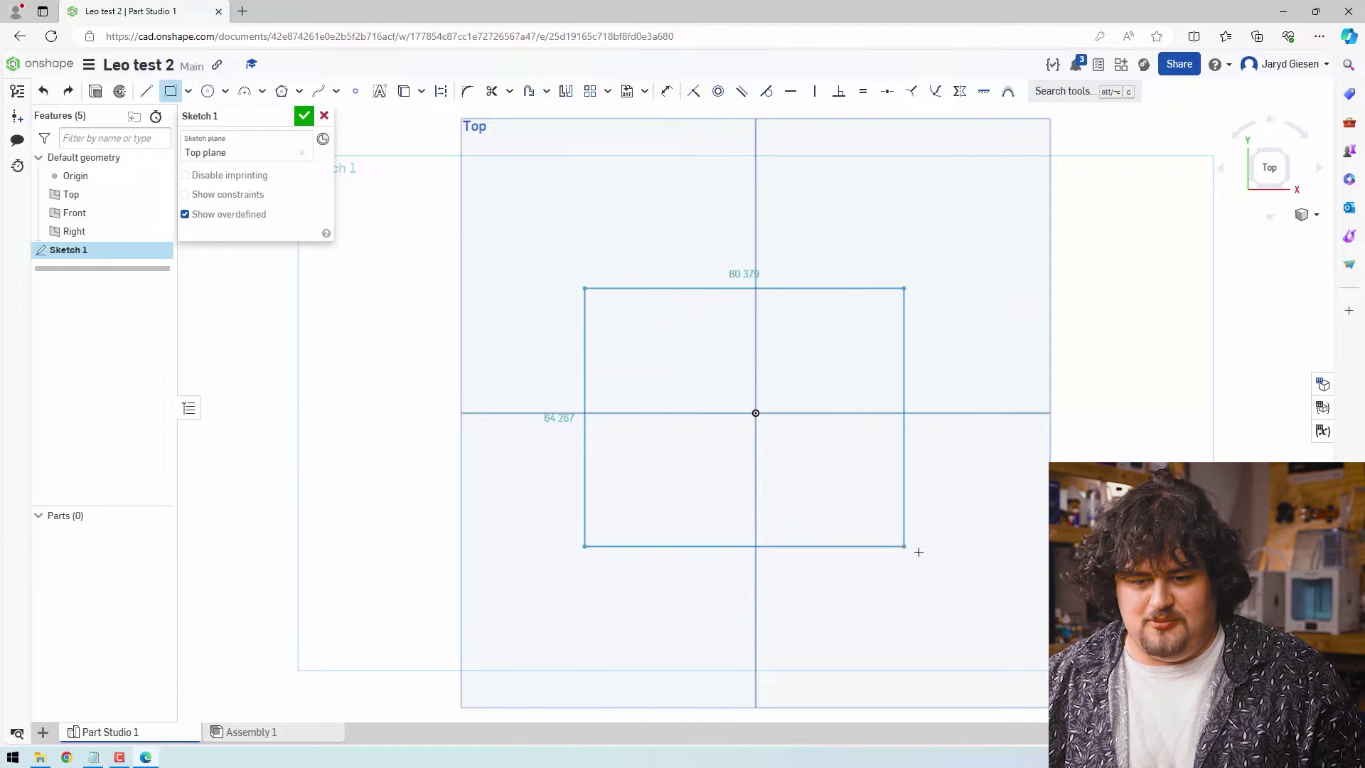
pyautogui.click(942, 565)
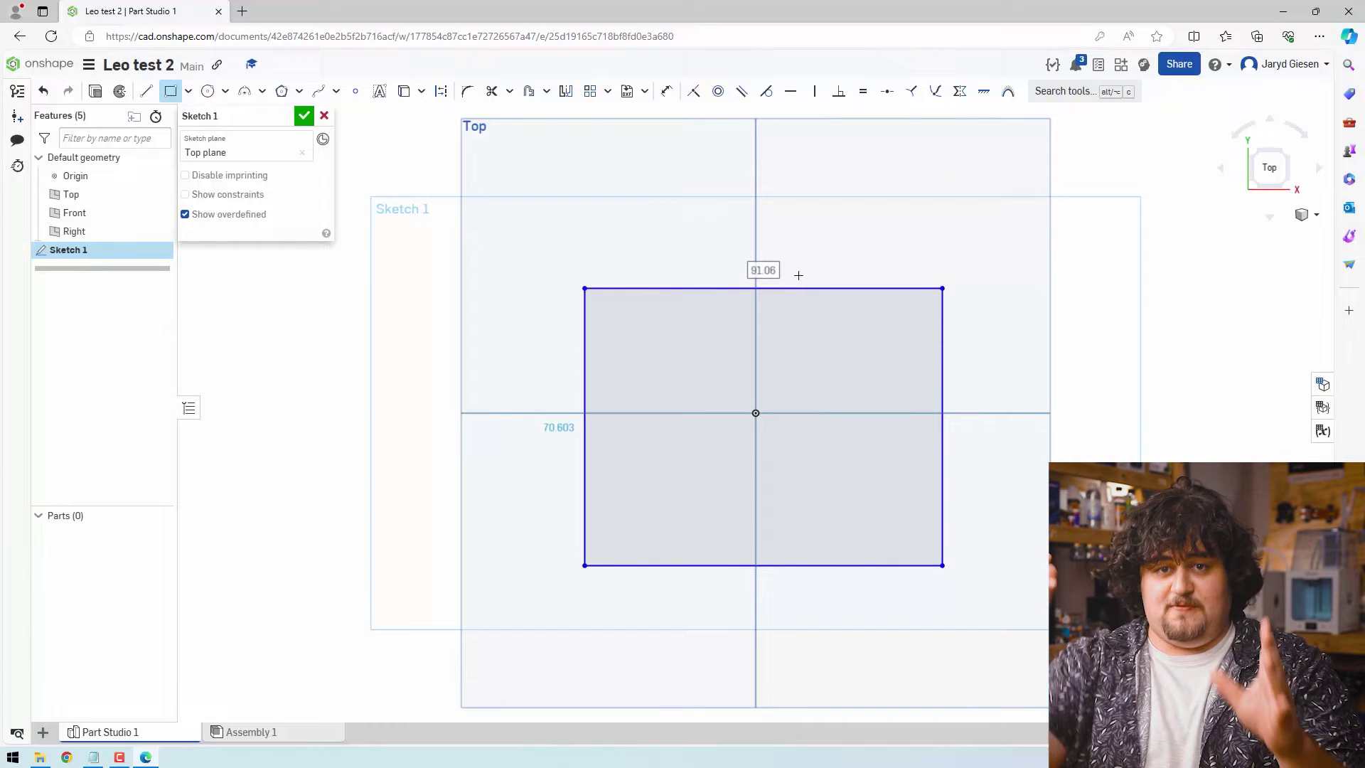
pyautogui.hotkey('ctrl', 'z')
pyautogui.click(579, 270)
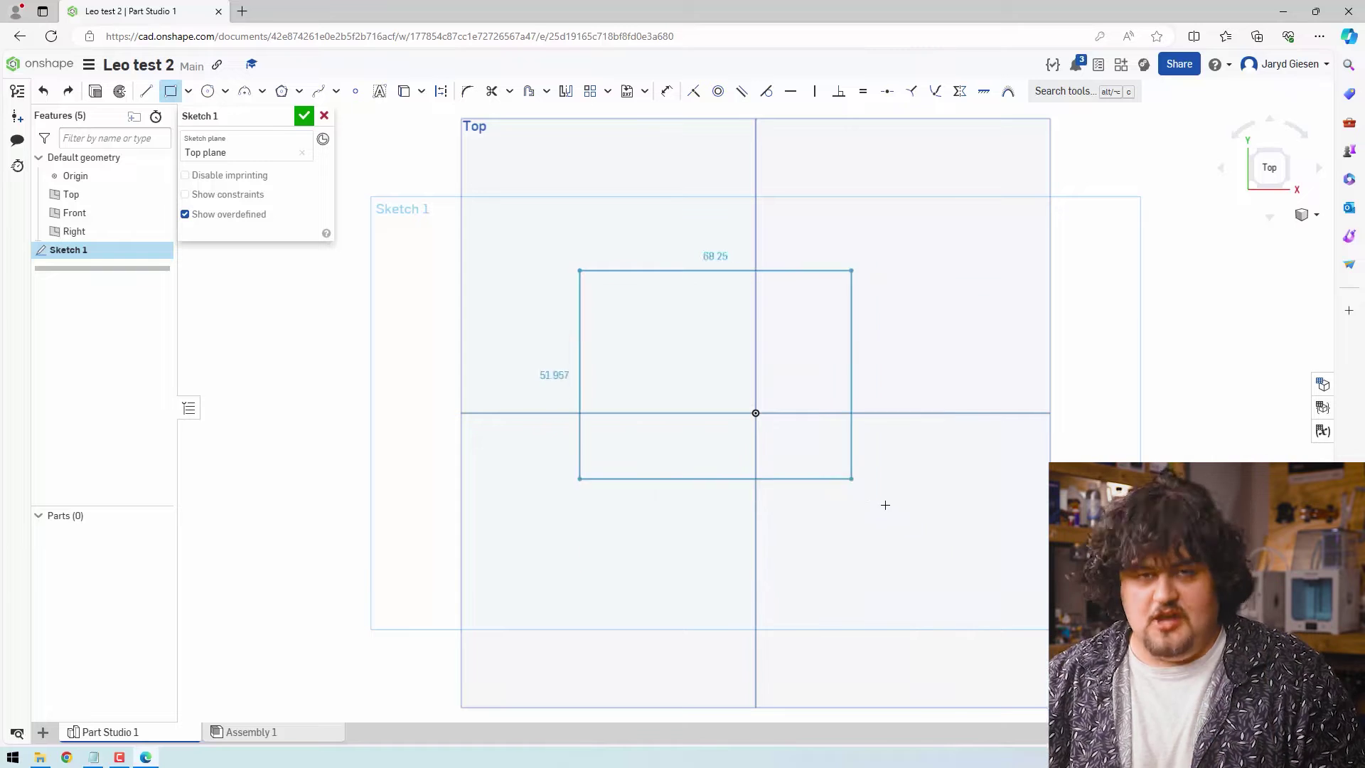
pyautogui.click(951, 537)
pyautogui.write('90')
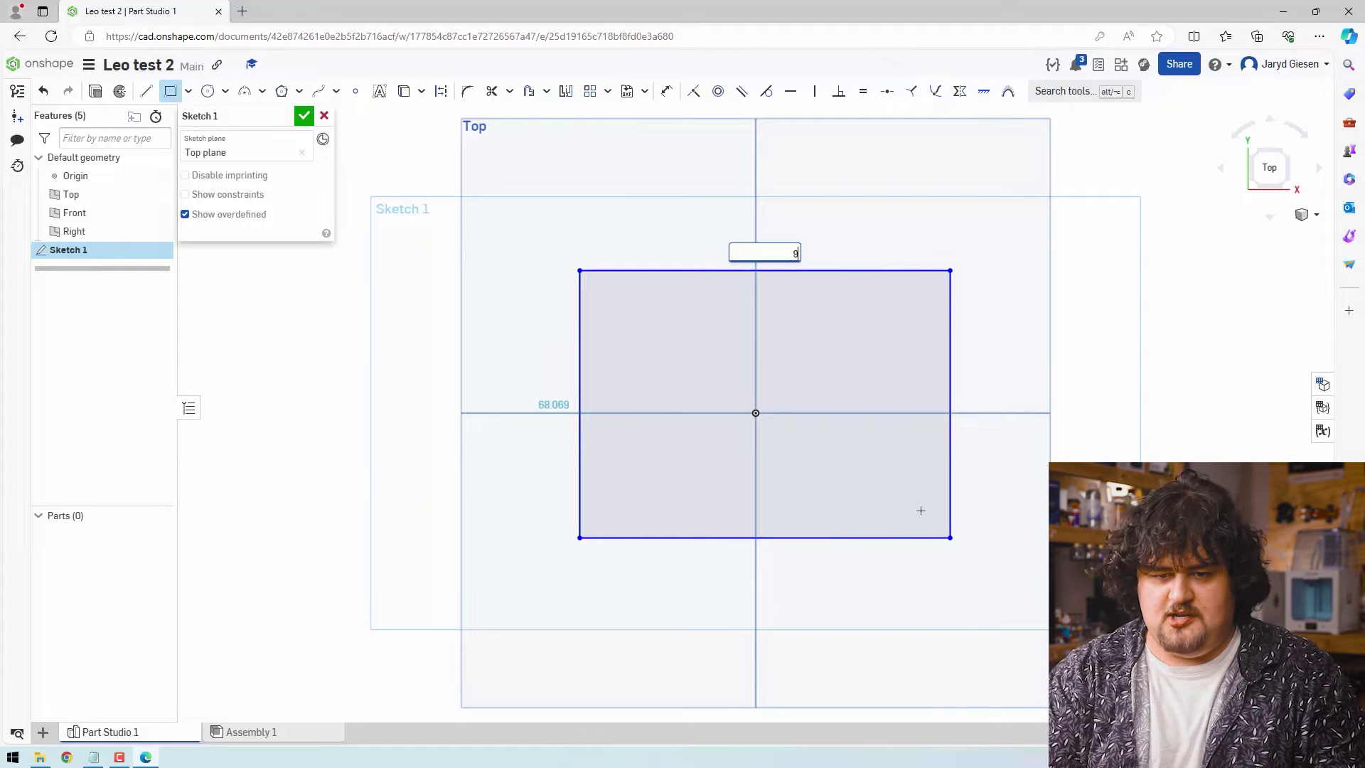
pyautogui.press('Tab')
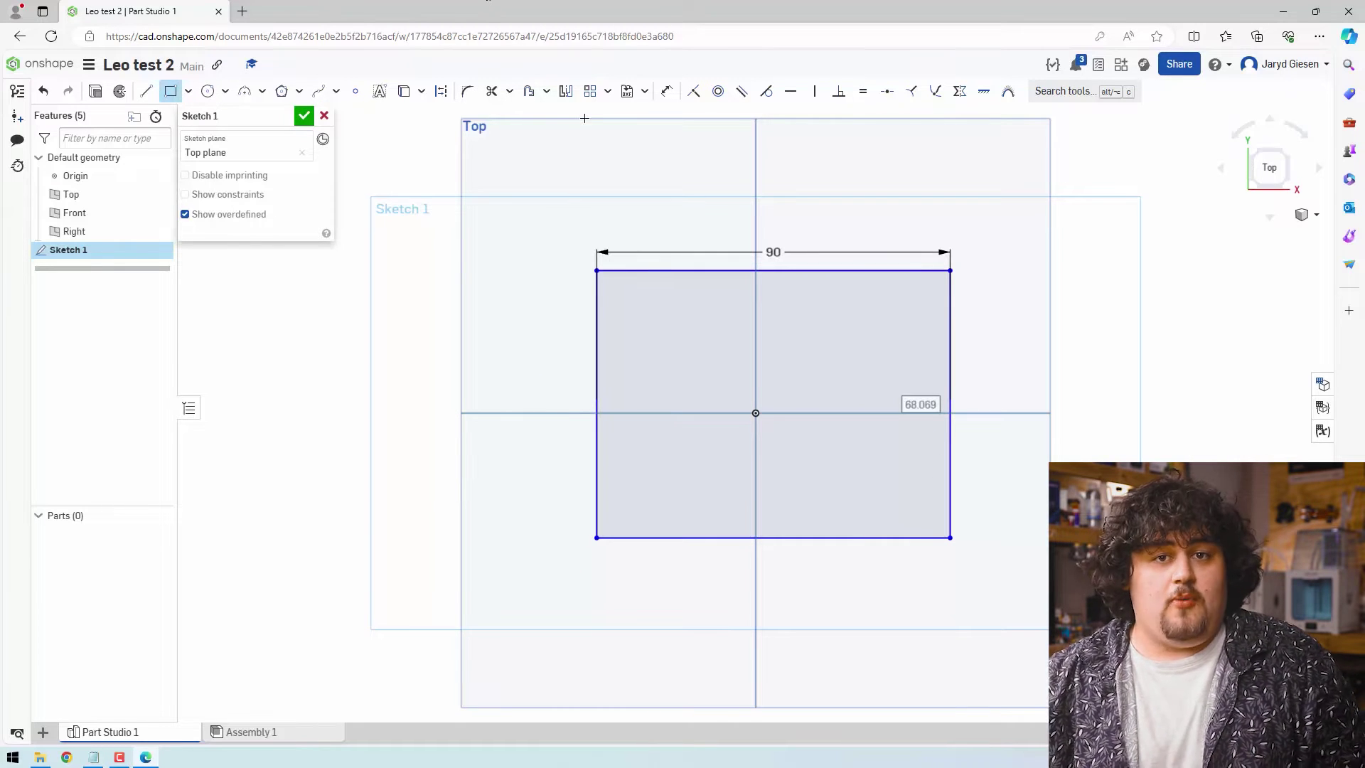
# - Dimension the rectangle's left edge to a height of 80
pyautogui.click(668, 102)
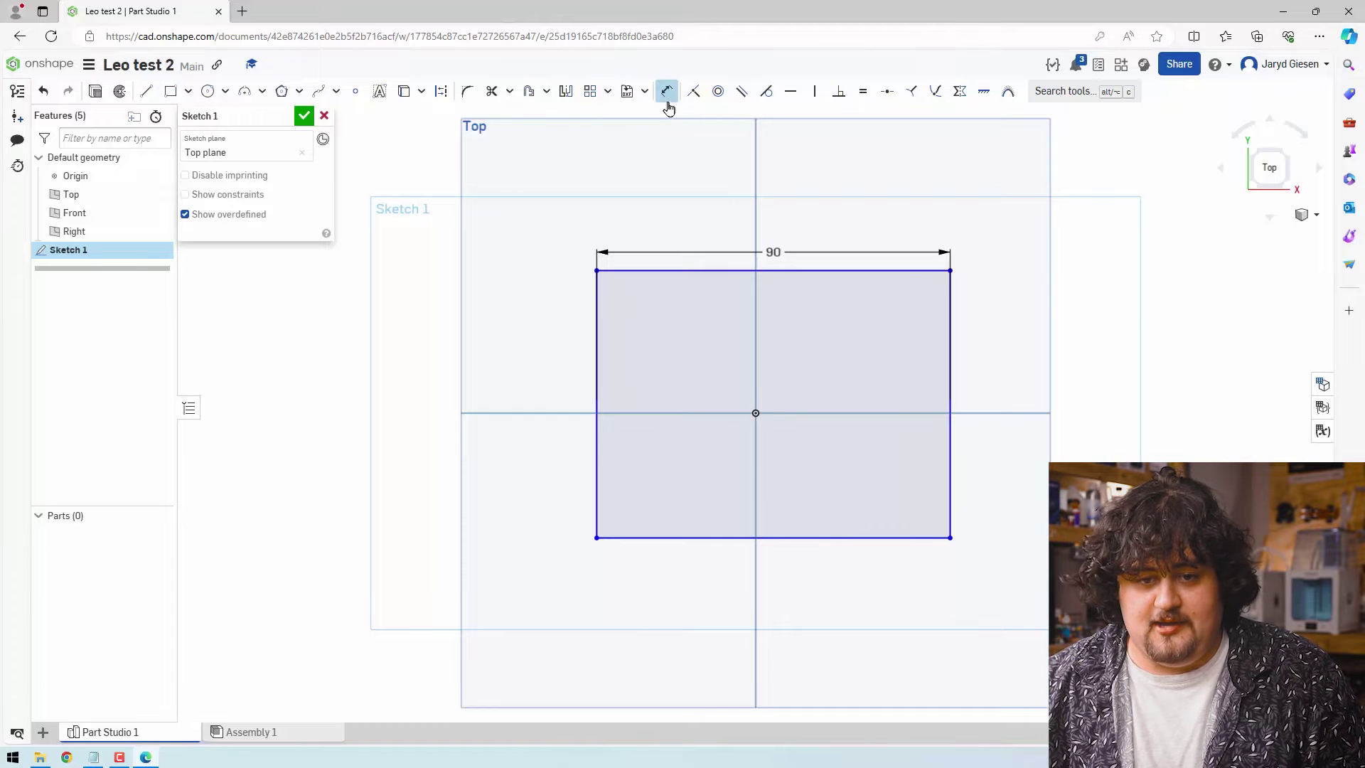
pyautogui.click(596, 406)
pyautogui.click(527, 402)
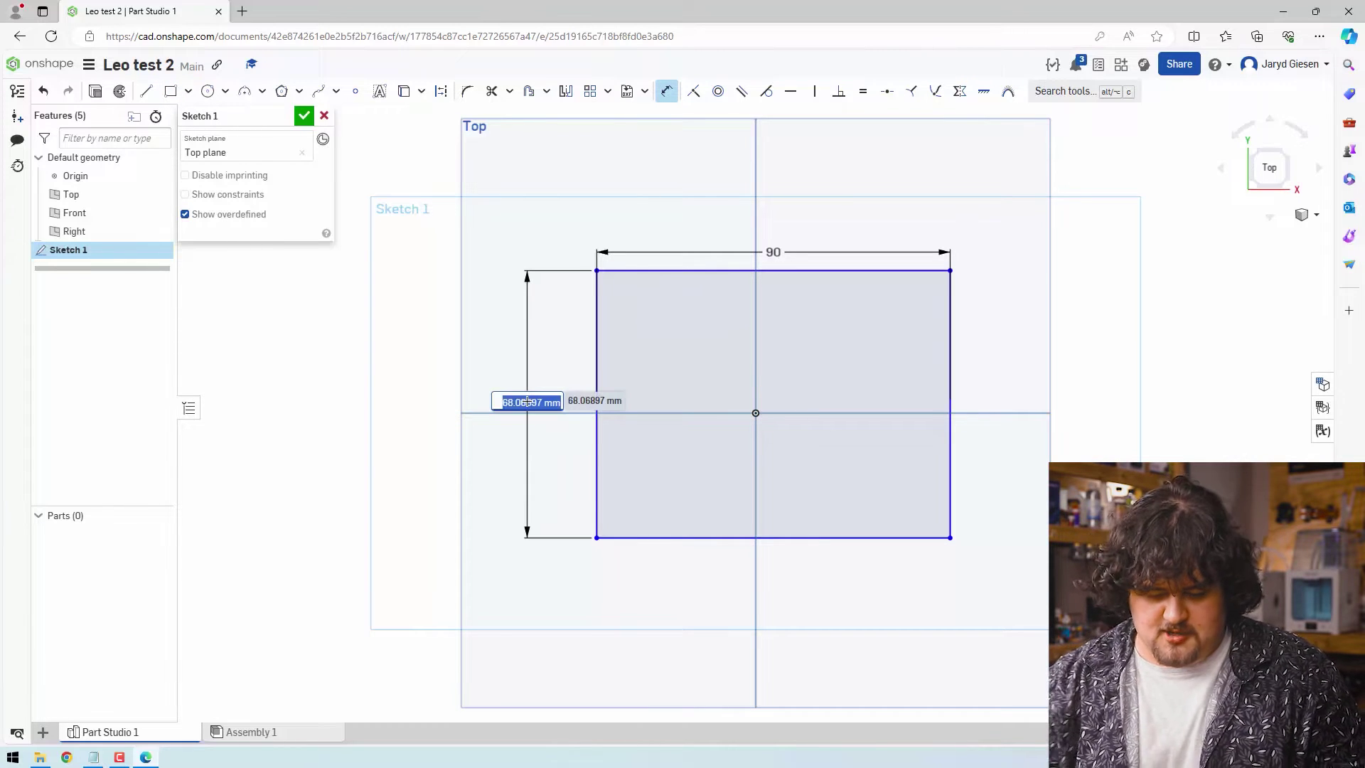
pyautogui.write('80')
pyautogui.press('Return')
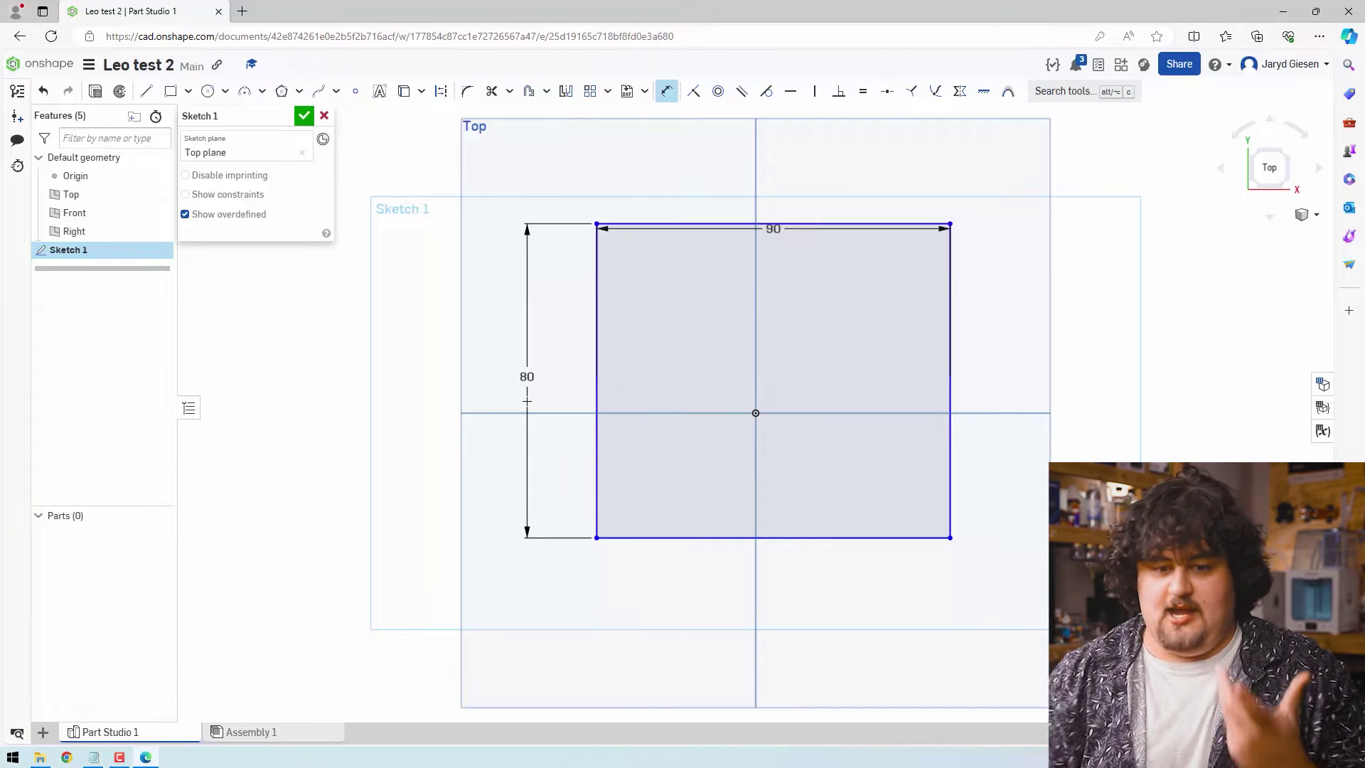
# - Accept the sketch and start extruding the rectangle region, previewing its direction
pyautogui.click(305, 118)
pyautogui.moveTo(350, 350); pyautogui.dragTo(371, 329, button='right')
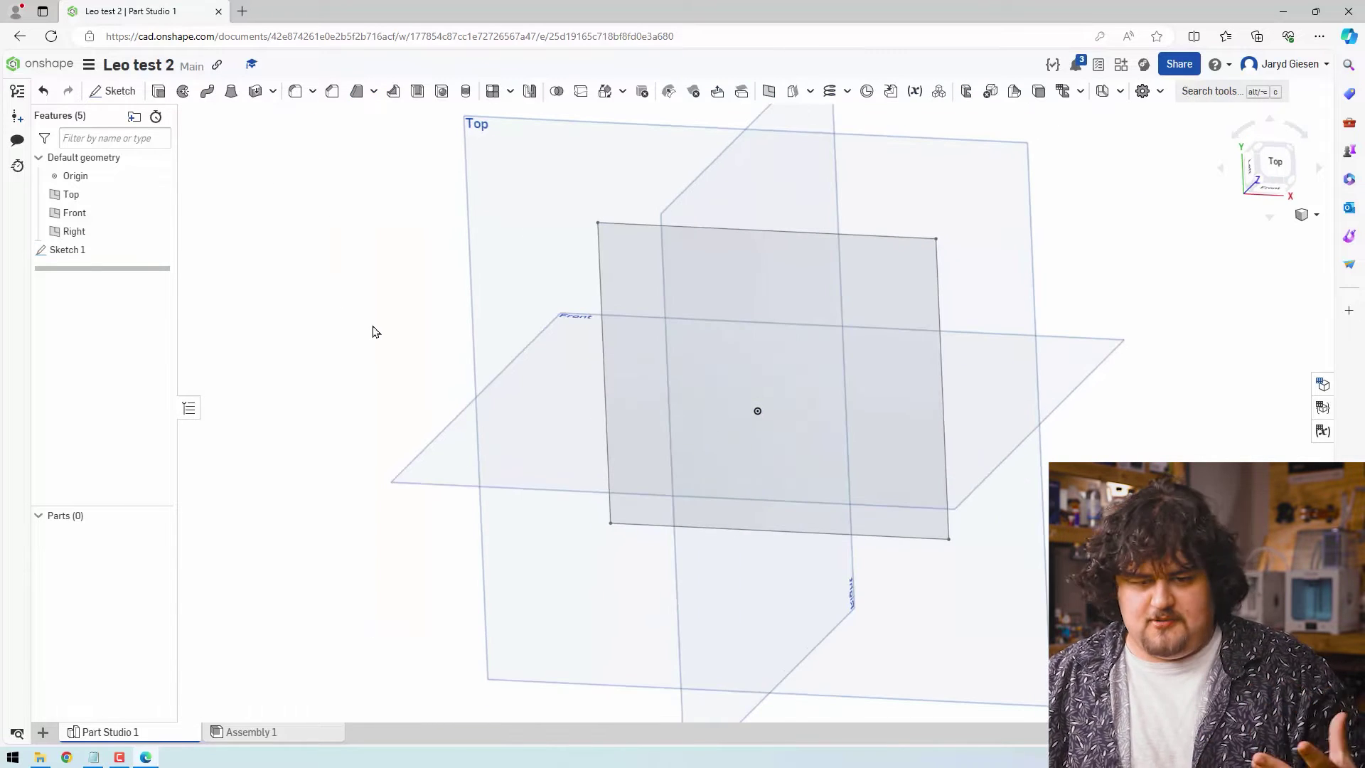
pyautogui.click(656, 270)
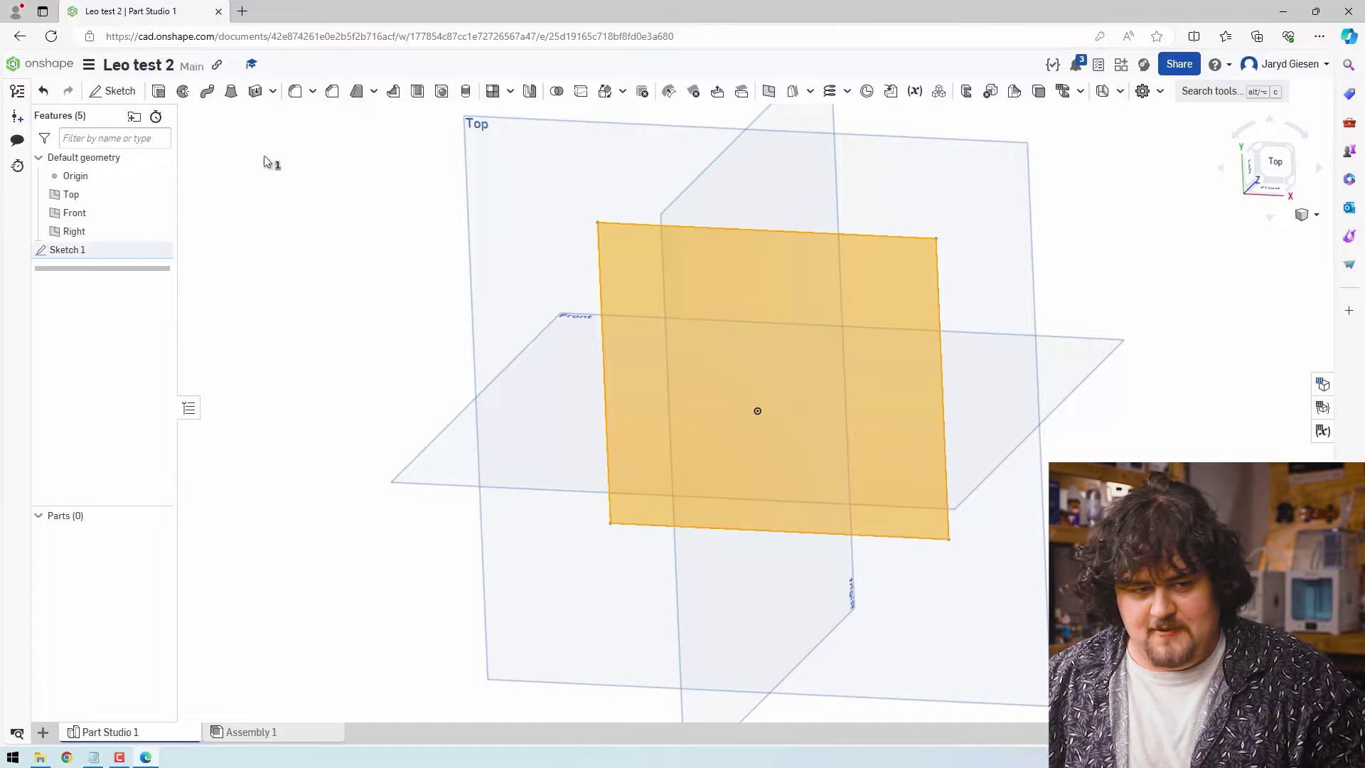
pyautogui.click(156, 100)
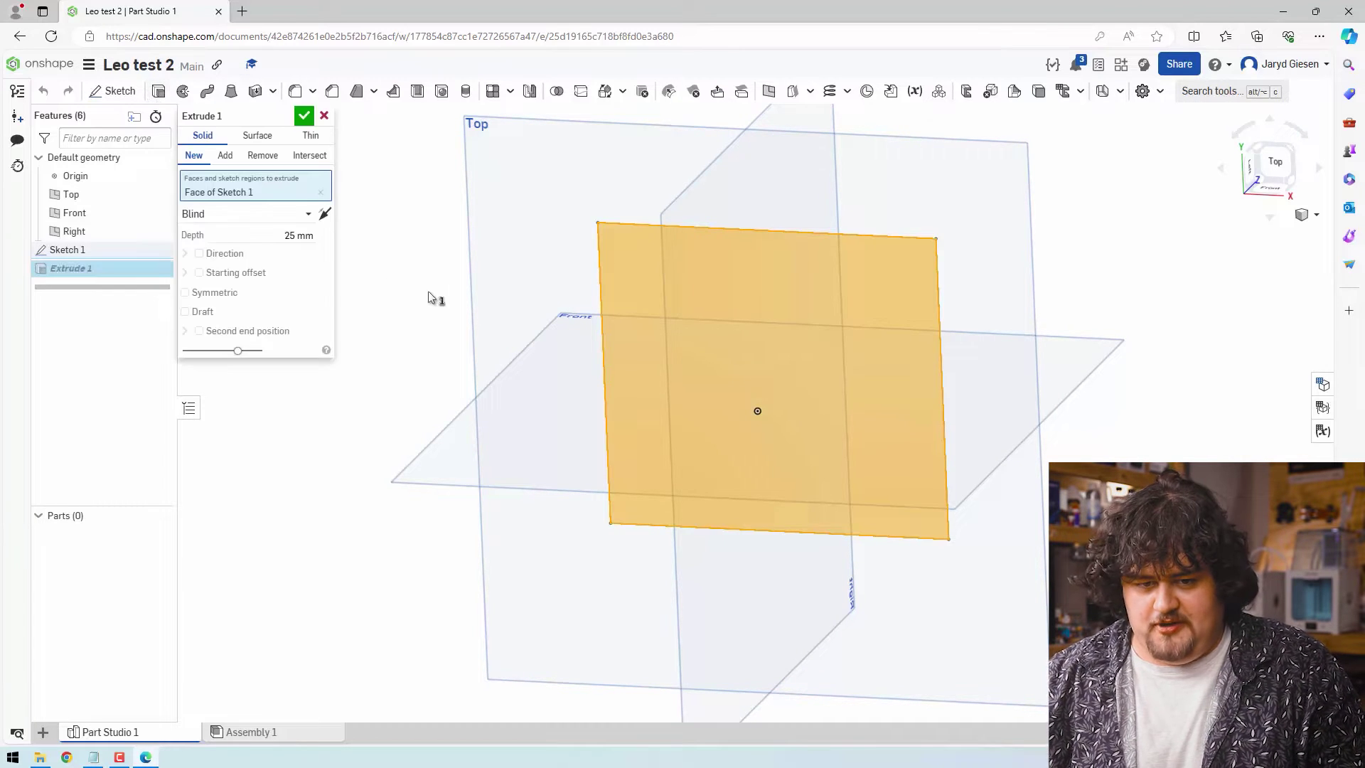
pyautogui.moveTo(427, 295); pyautogui.dragTo(984, 331, button='right')
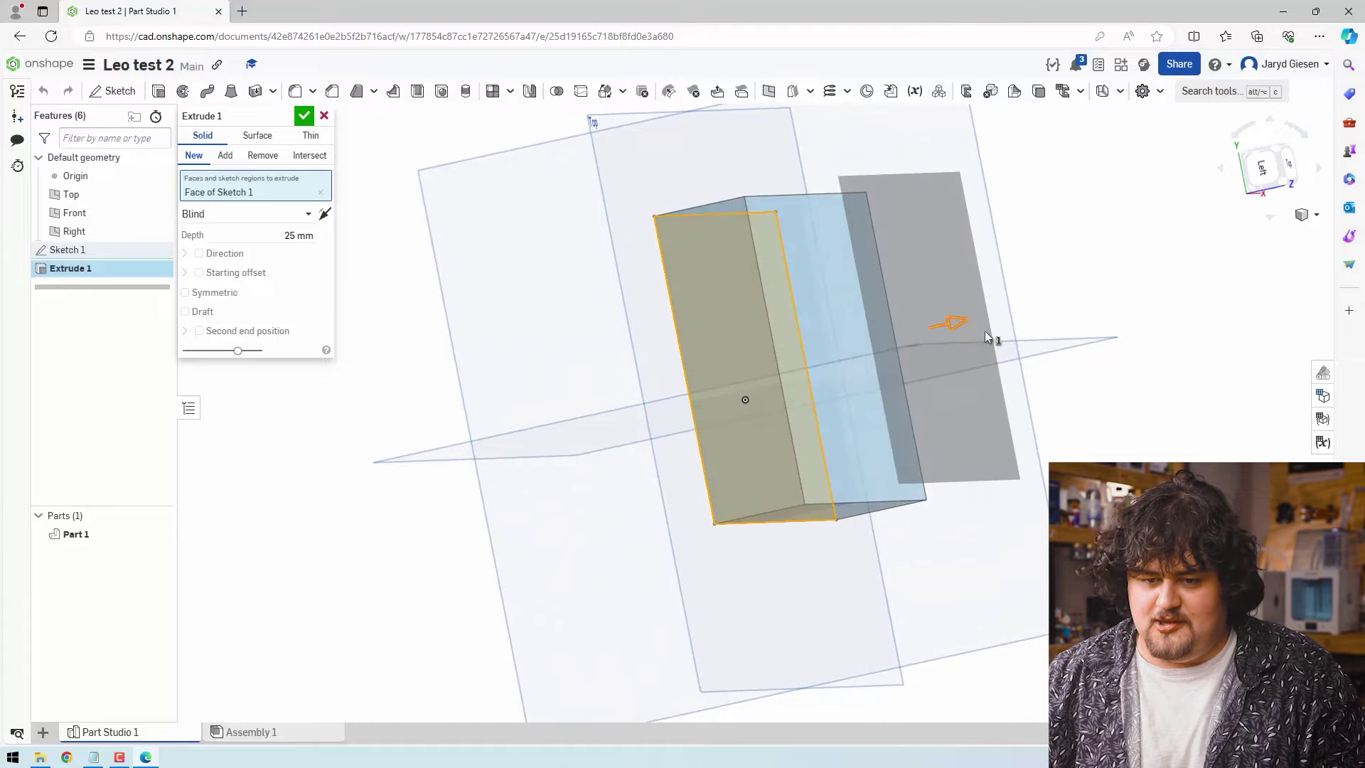
pyautogui.moveTo(984, 330)
pyautogui.mouseDown()
pyautogui.moveTo(1129, 306)
pyautogui.moveTo(980, 356)
pyautogui.mouseUp()
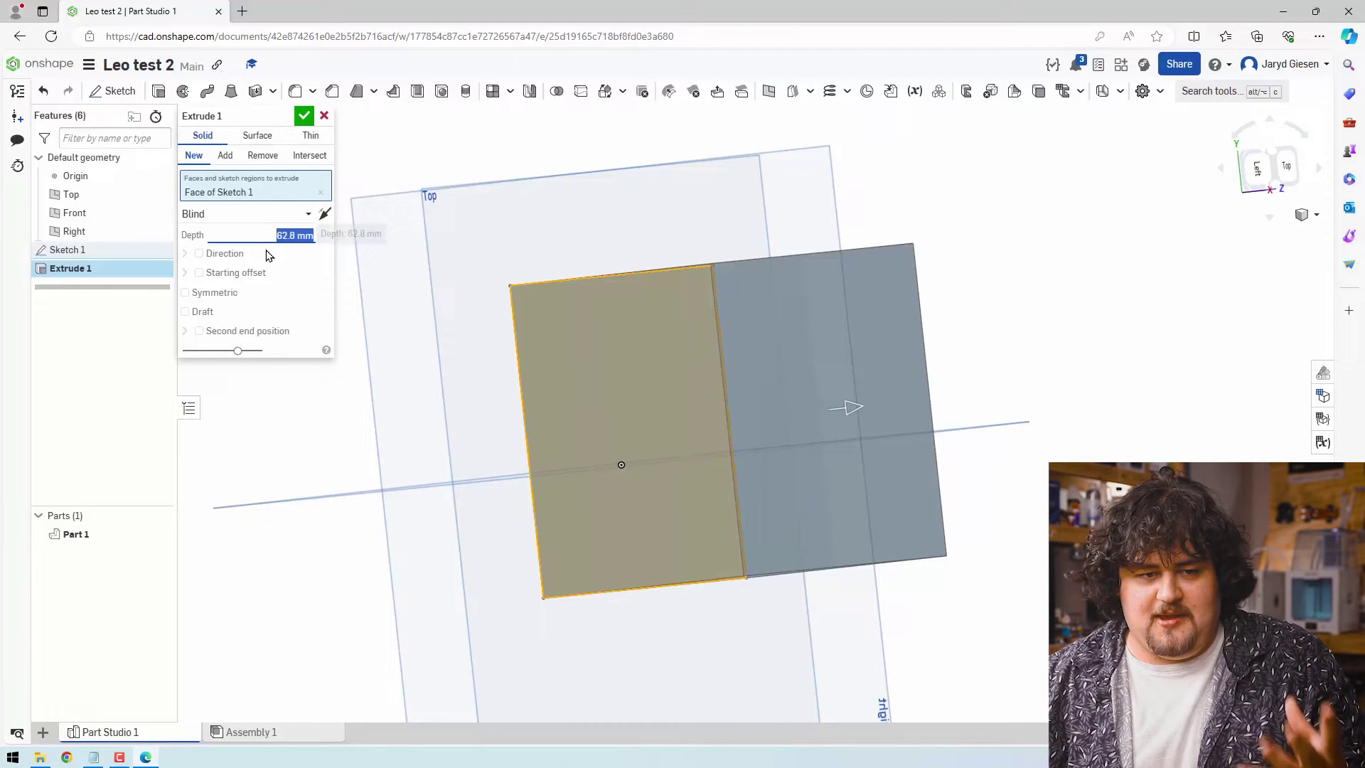
pyautogui.click(226, 254)
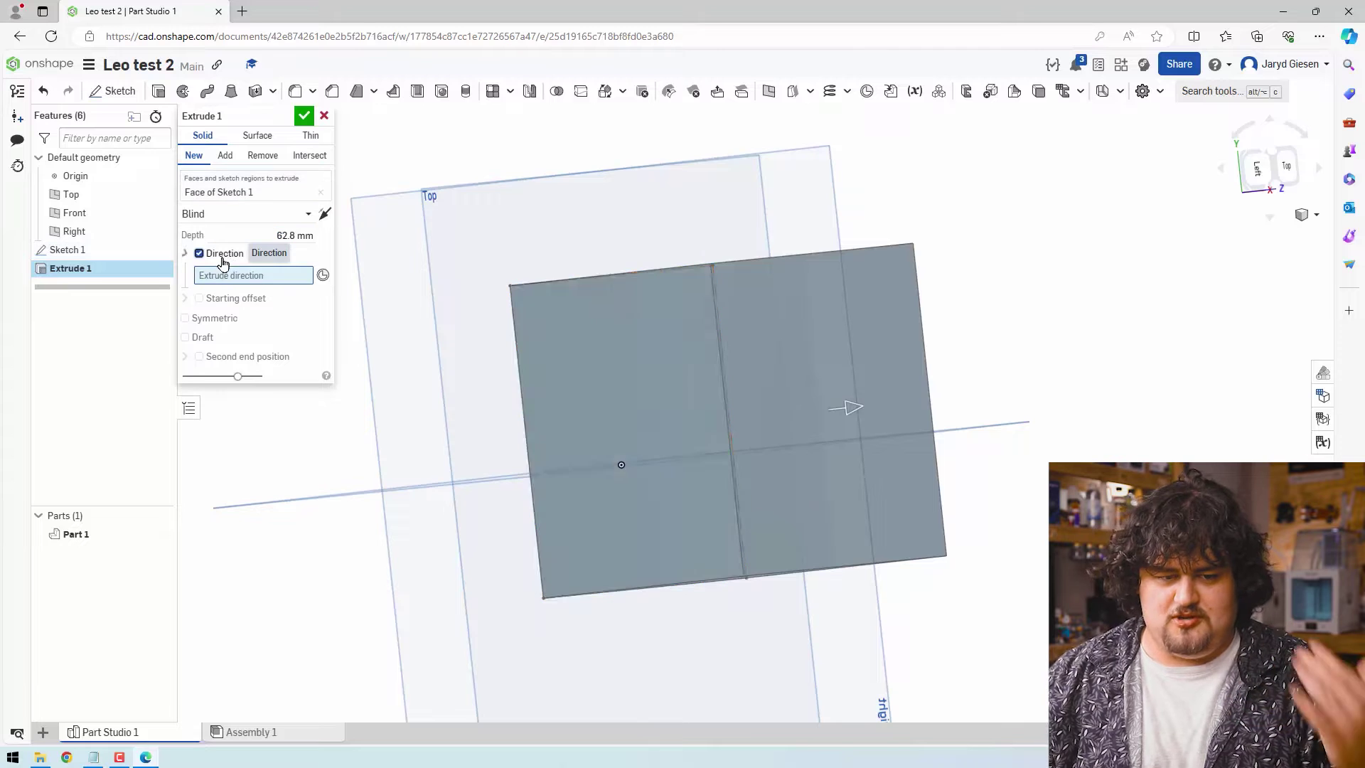
pyautogui.click(226, 254)
# - Set the extrusion depth to 50 mm and accept it, creating the solid block
pyautogui.write('100')
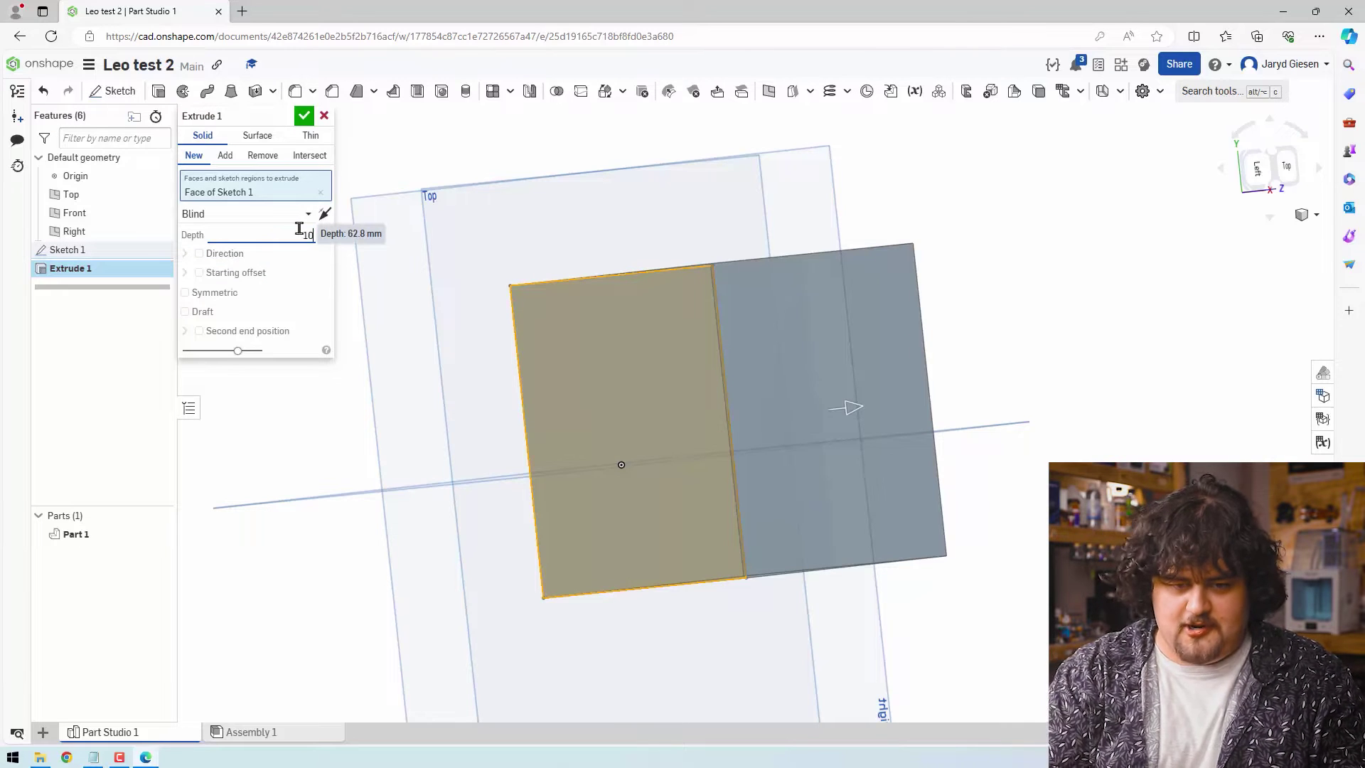
pyautogui.press('Return')
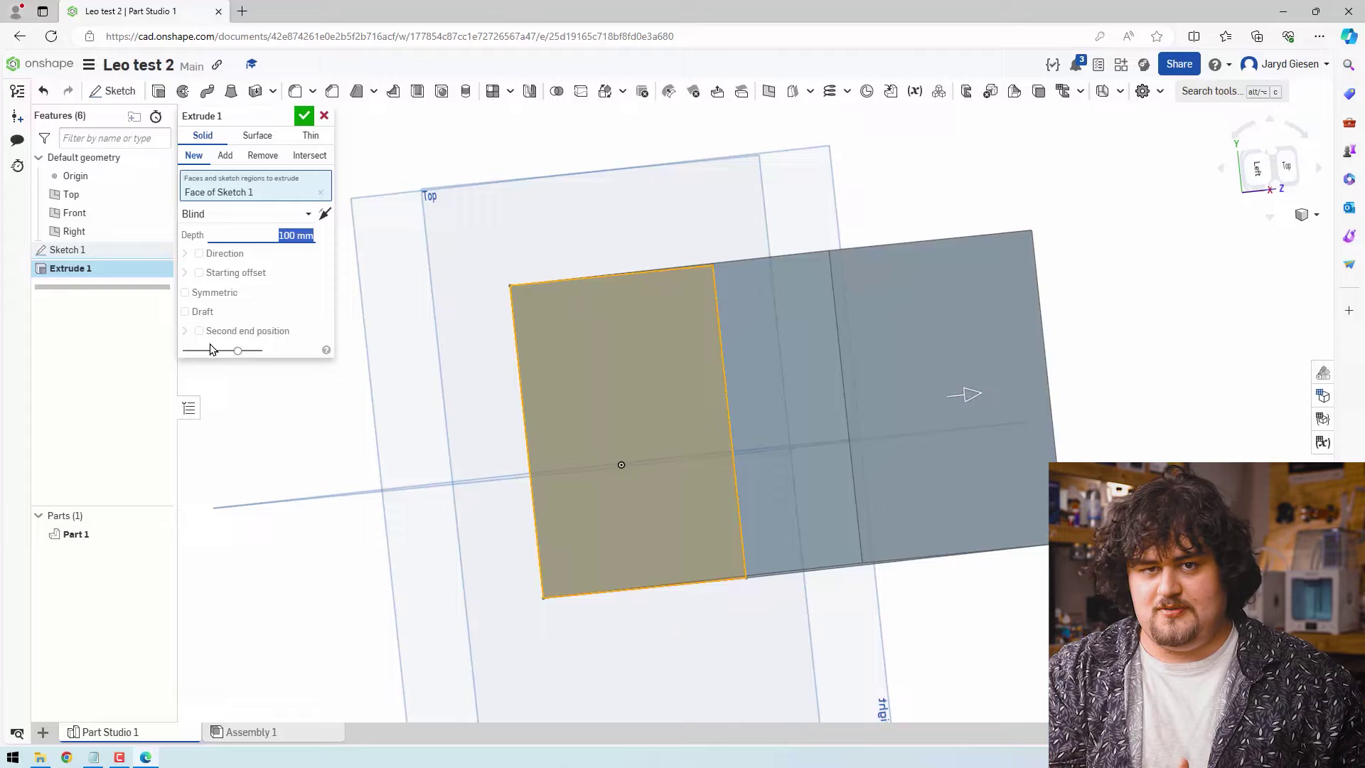
pyautogui.write('50')
pyautogui.press('Return')
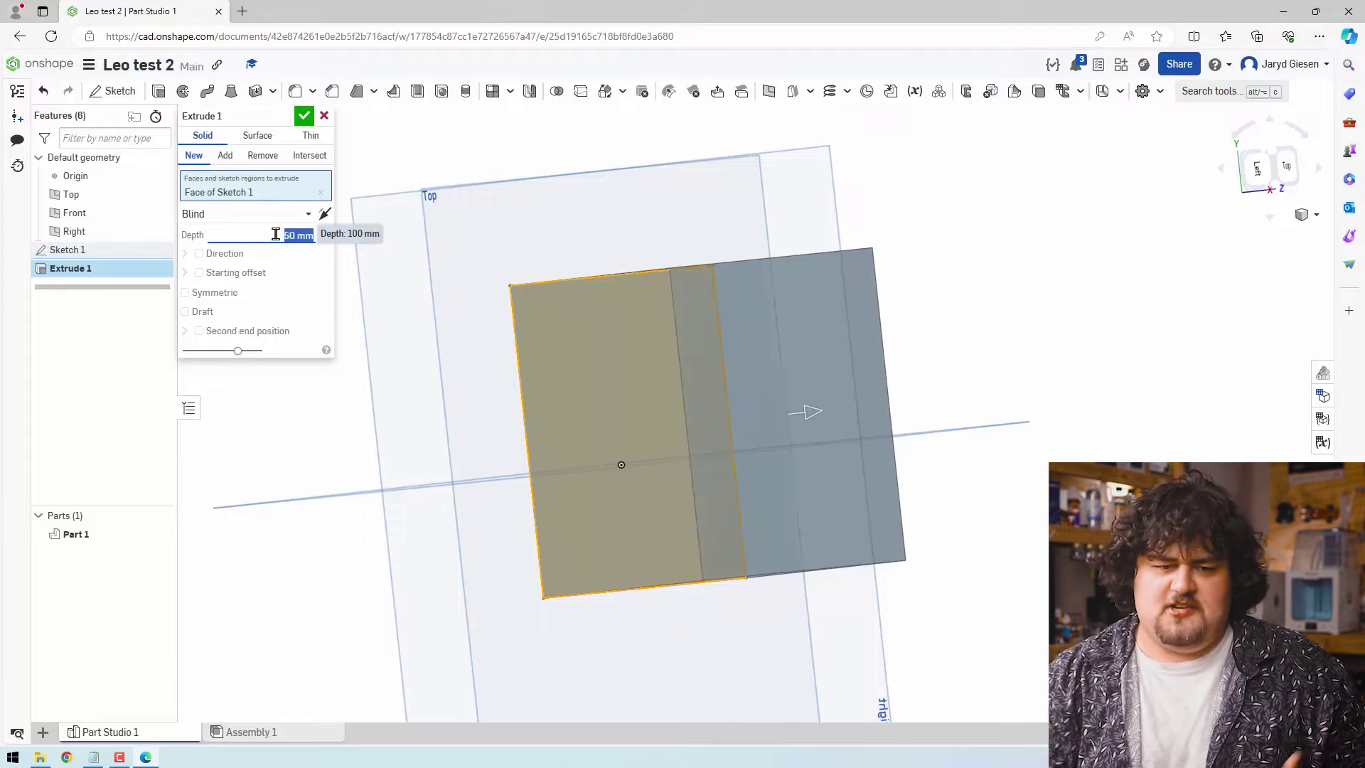
pyautogui.click(306, 118)
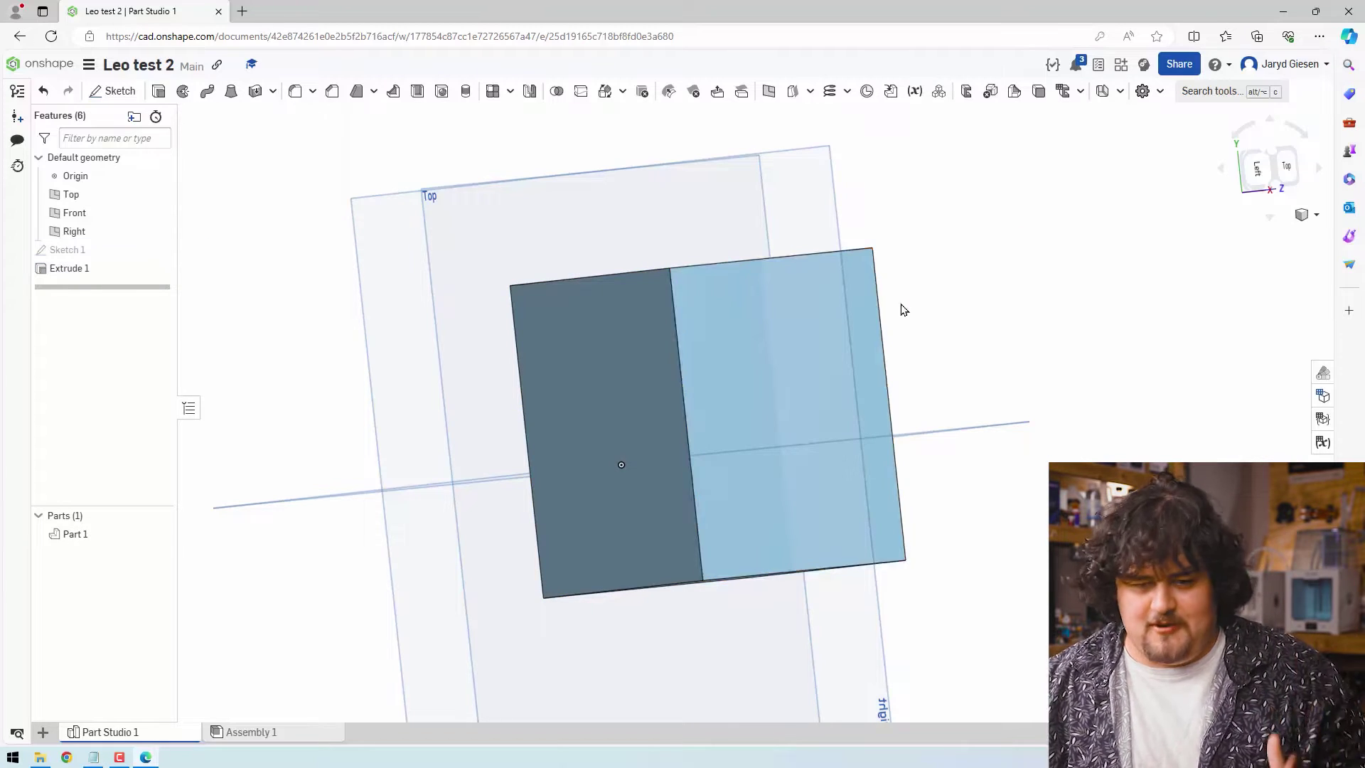
pyautogui.moveTo(884, 298); pyautogui.dragTo(747, 271, button='right')
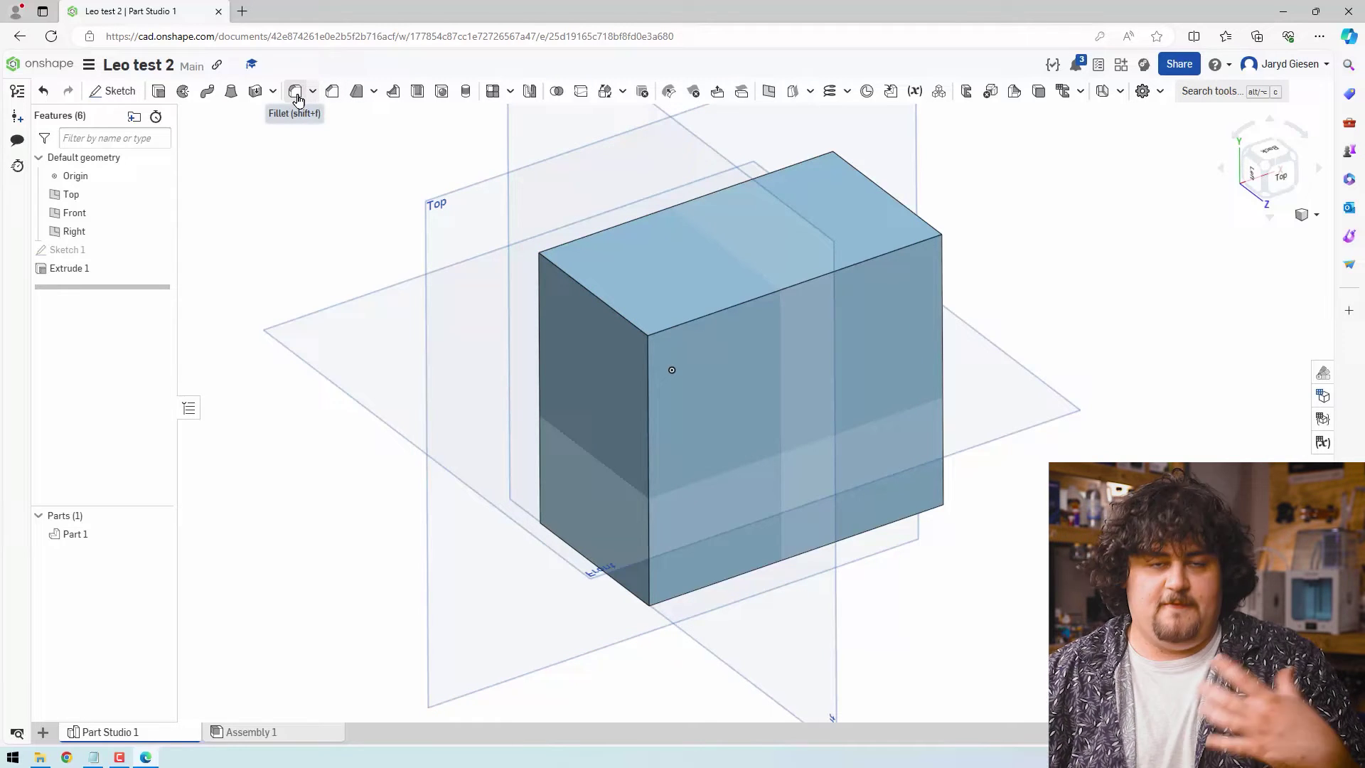
# - Chamfer one top corner edge of the block with a 12 mm distance
pyautogui.click(332, 91)
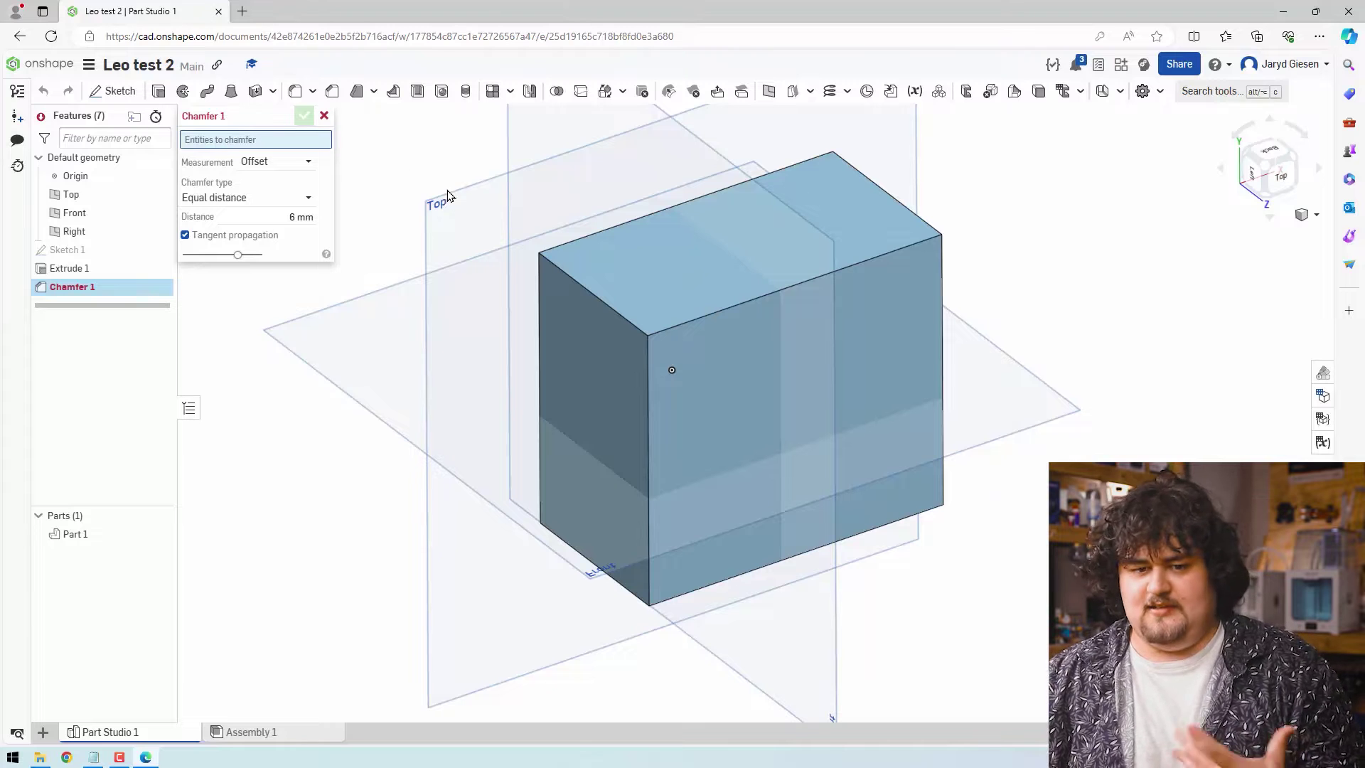
pyautogui.click(607, 309)
pyautogui.scroll(5, 600, 288)
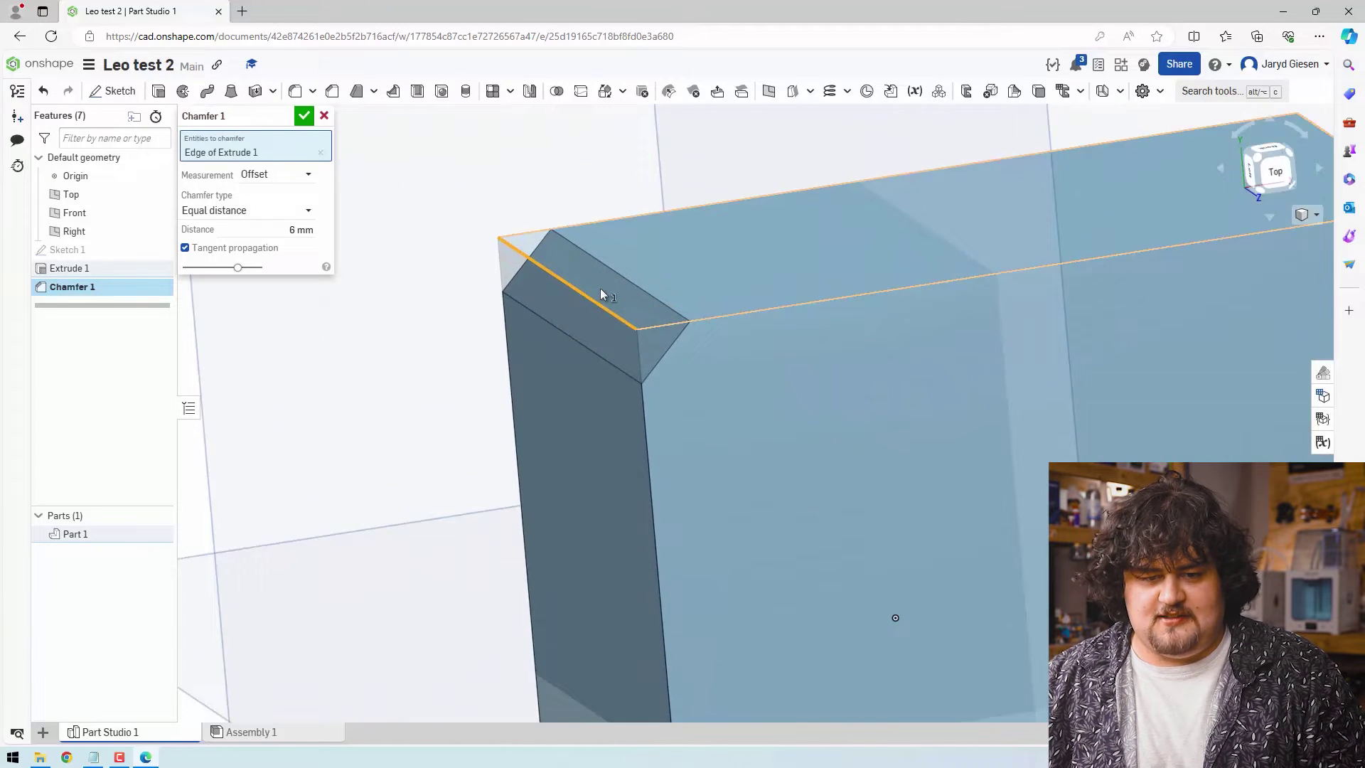
pyautogui.moveTo(600, 288); pyautogui.dragTo(704, 256, button='right')
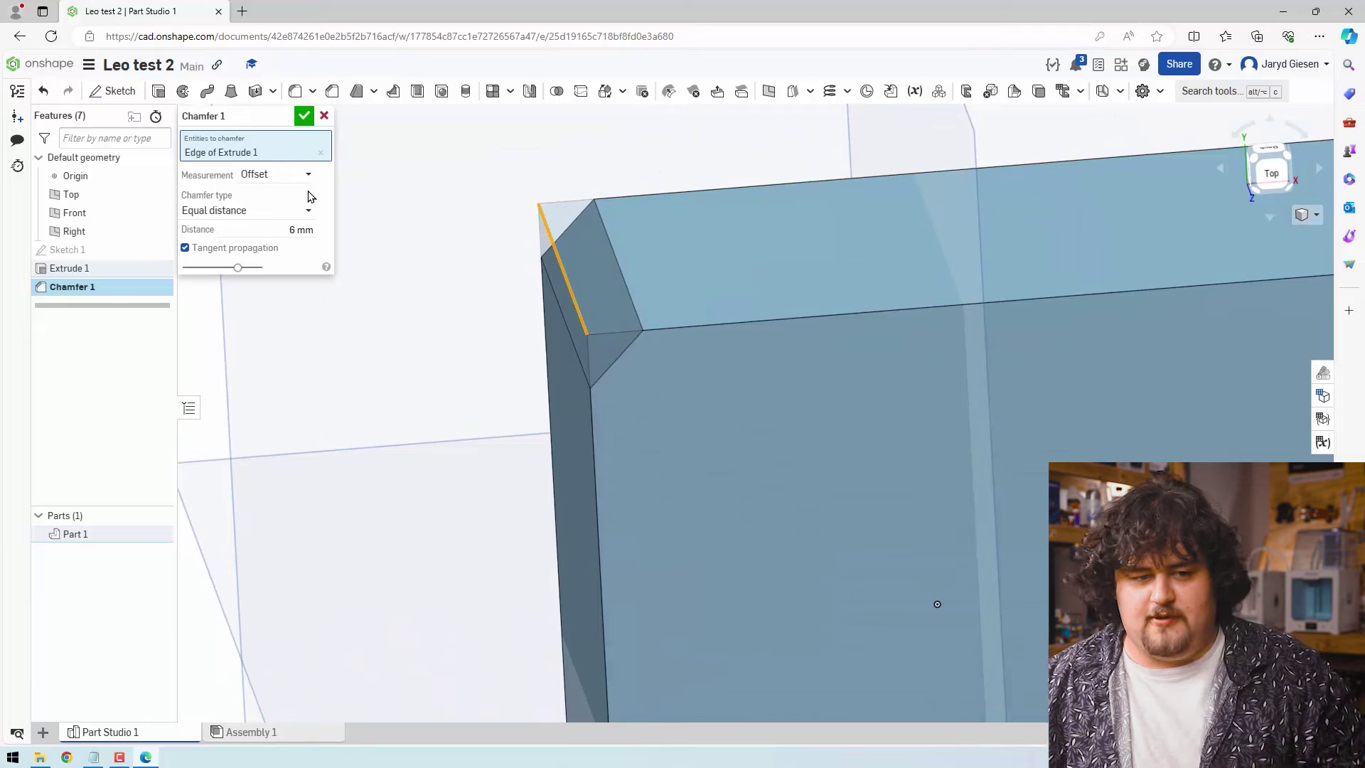
pyautogui.click(297, 230)
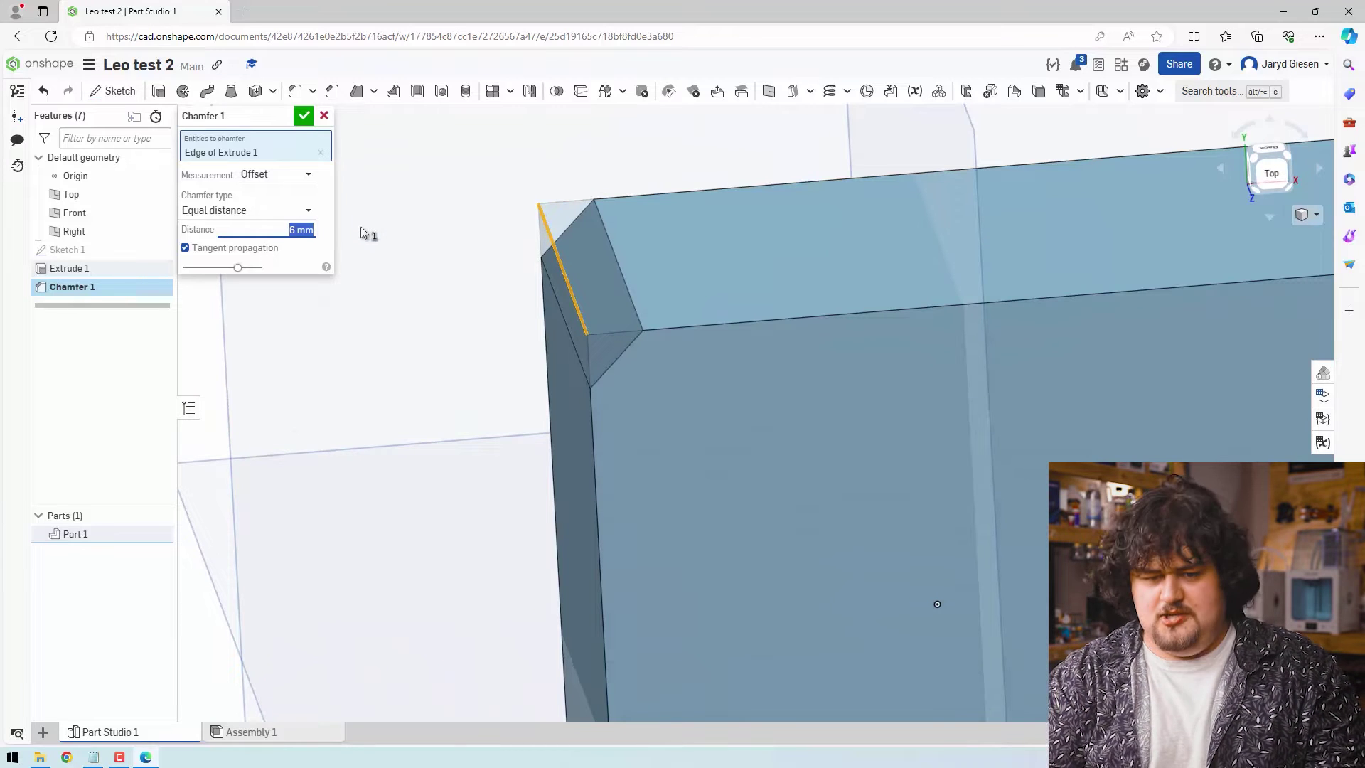
pyautogui.write('12')
pyautogui.press('Return')
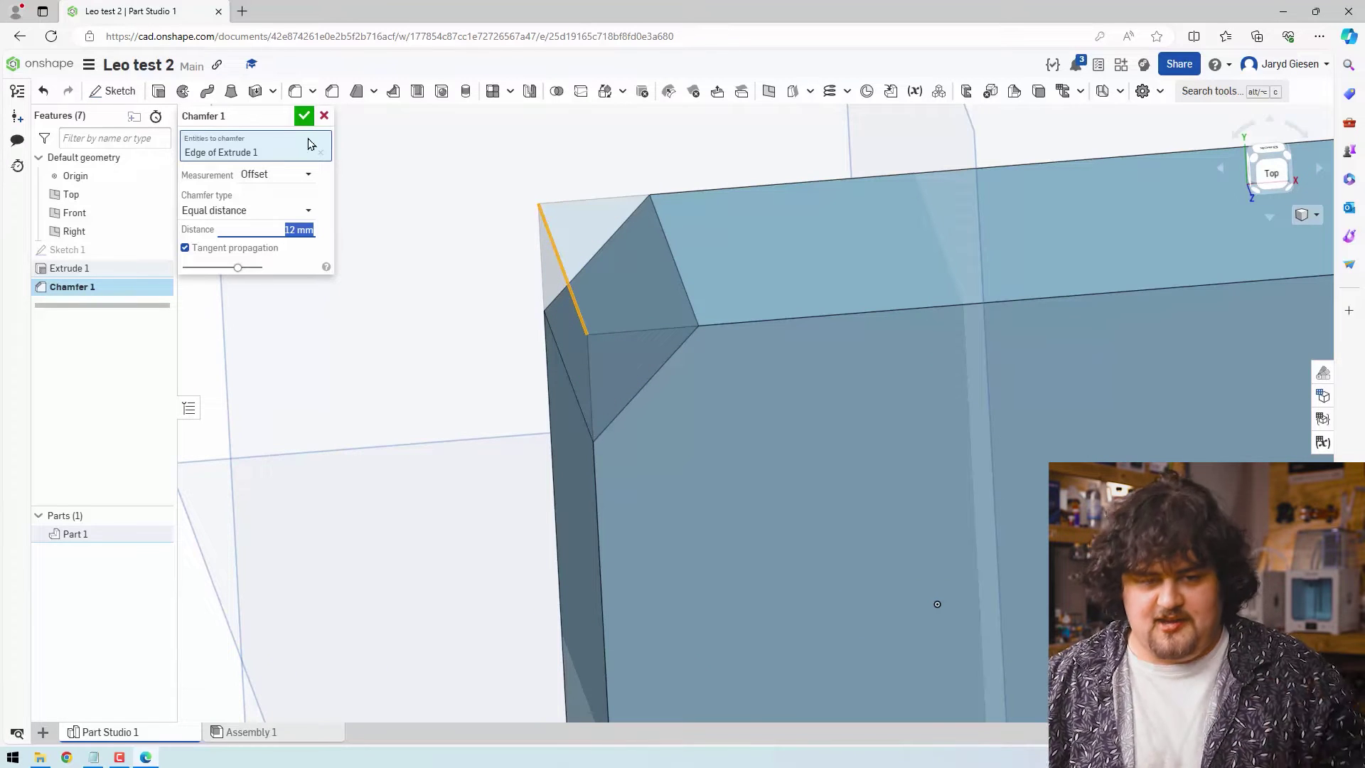
pyautogui.click(305, 115)
pyautogui.click(293, 94)
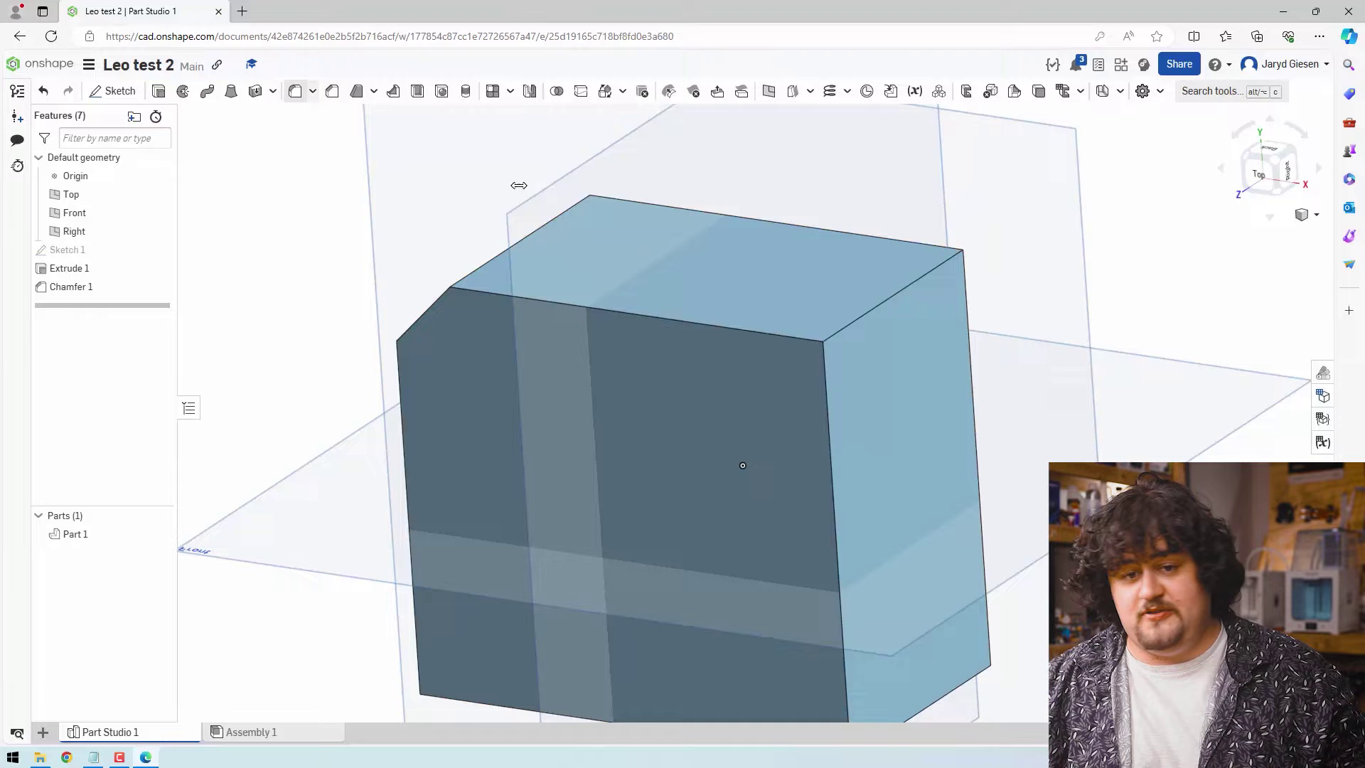
# - Round the opposite top corner with a large-radius fillet and select the top face
pyautogui.click(893, 331)
pyautogui.moveTo(896, 337); pyautogui.dragTo(996, 394, button='right')
pyautogui.hotkey('shift', '5')
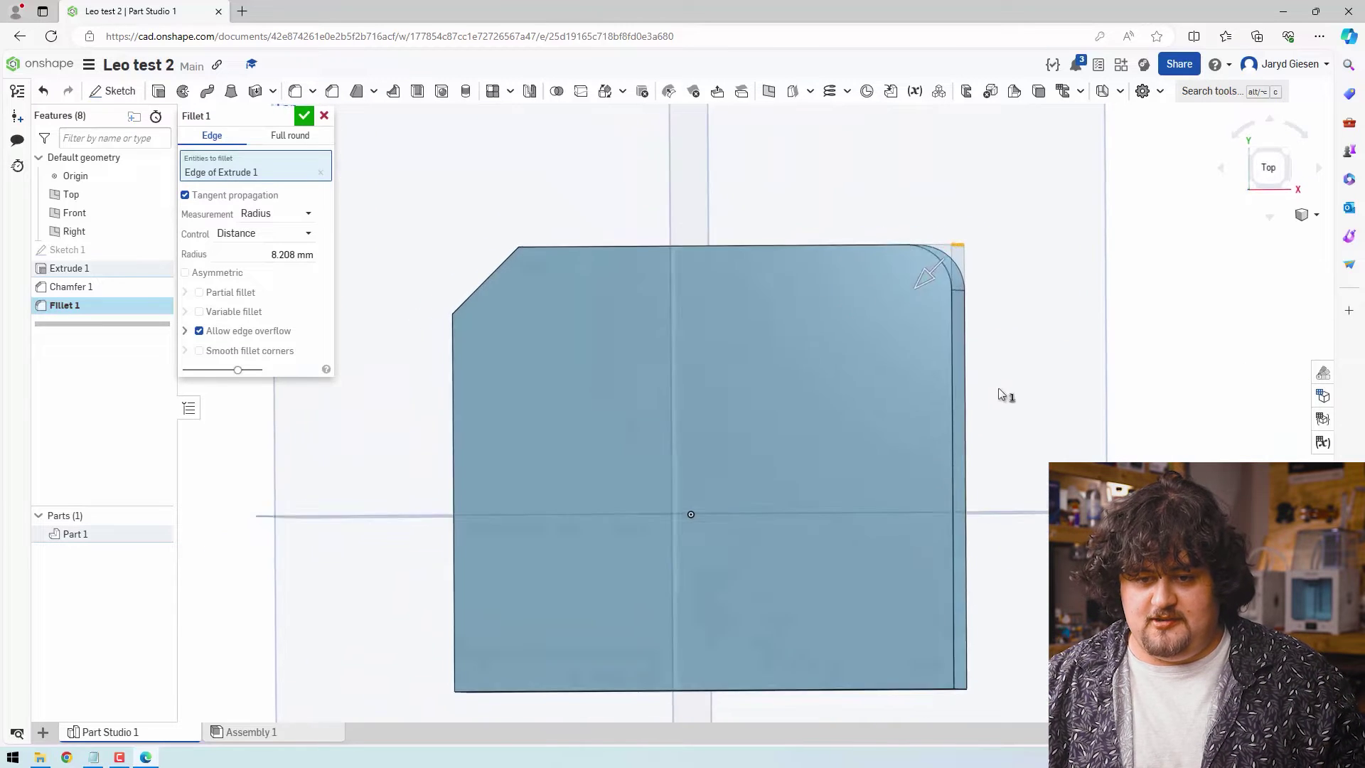
pyautogui.moveTo(900, 310); pyautogui.dragTo(853, 375)
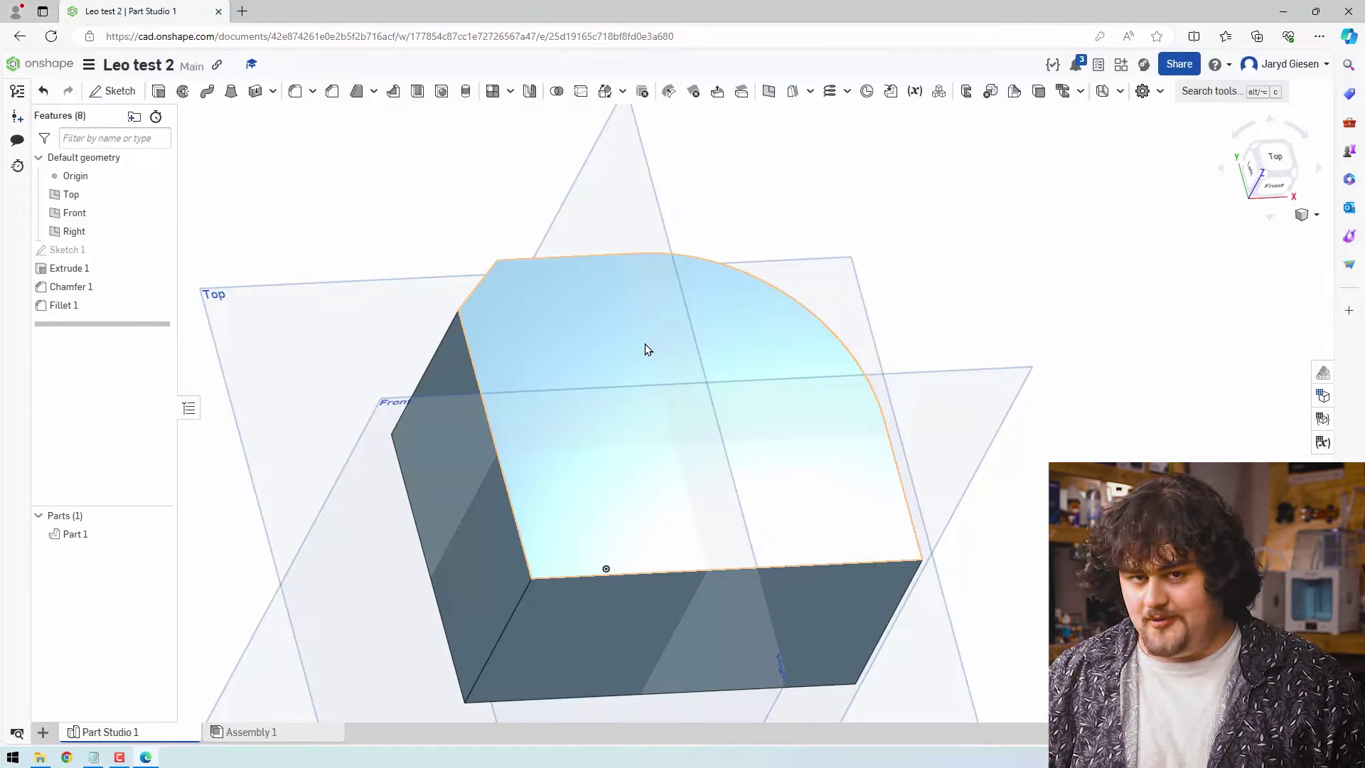
pyautogui.click(592, 323)
pyautogui.moveTo(592, 323)
pyautogui.mouseDown(button='right')
pyautogui.moveTo(639, 321)
pyautogui.moveTo(626, 313)
pyautogui.mouseUp(button='right')
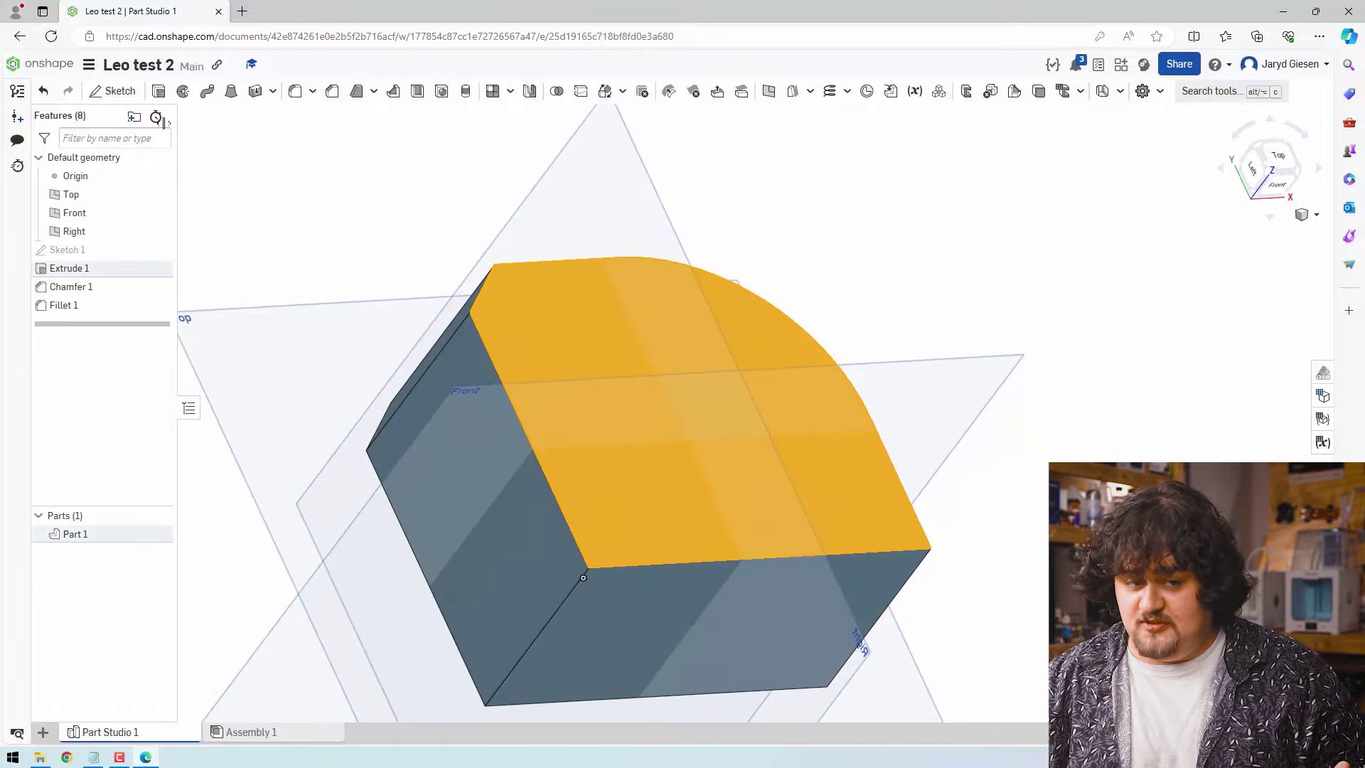
# - Sketch a circle on the top face near the chamfered corner
pyautogui.click(113, 91)
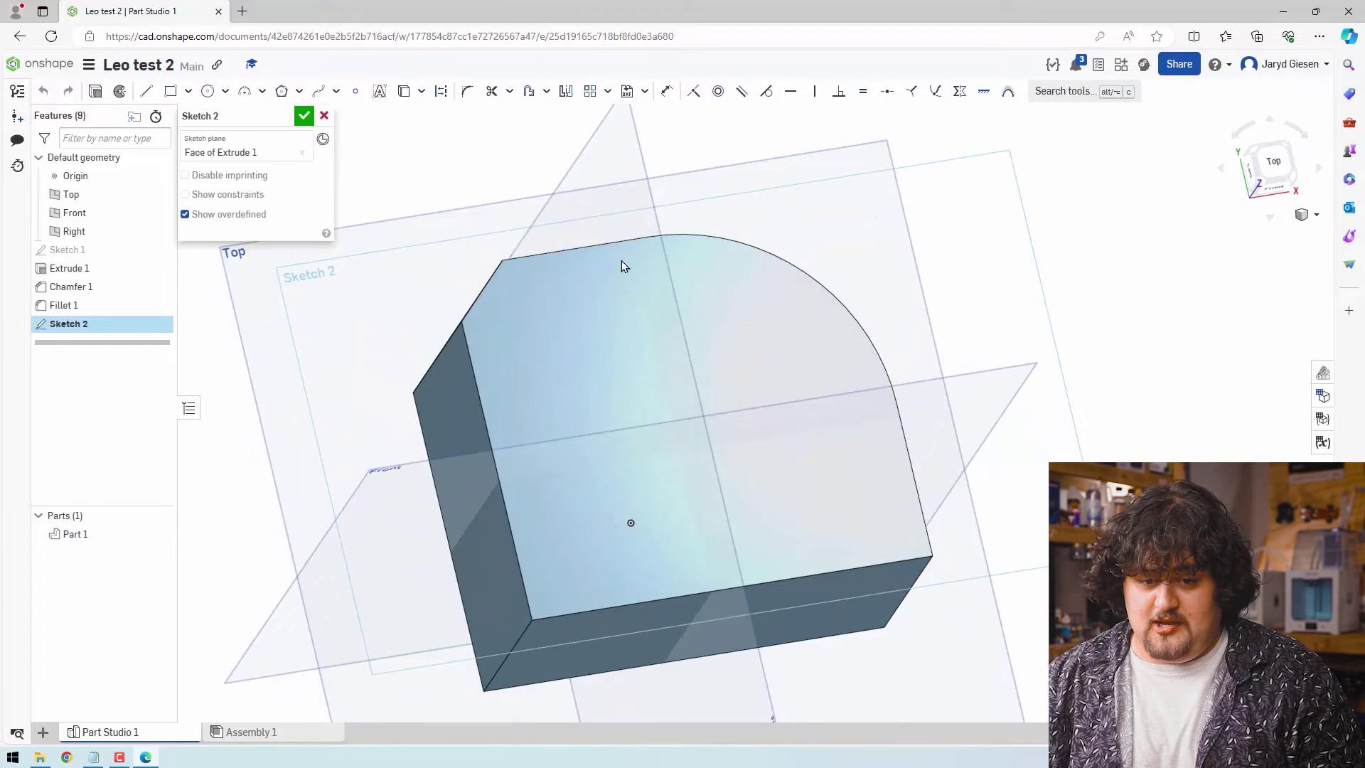
pyautogui.press('c')
pyautogui.click(607, 353)
pyautogui.click(657, 394)
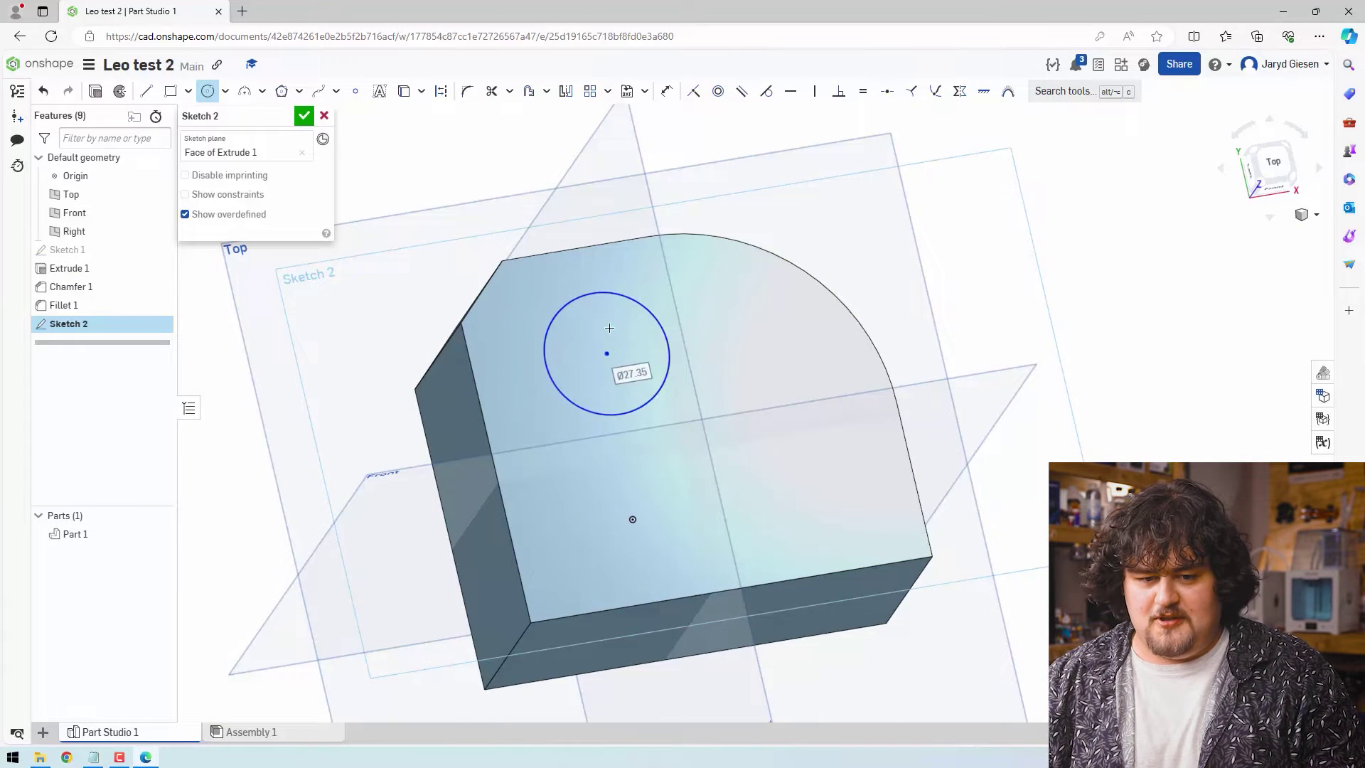
pyautogui.click(304, 115)
# - Extrude the circle down into the block with Remove to cut the hole
pyautogui.click(573, 320)
pyautogui.hotkey('shift', 'e')
pyautogui.moveTo(574, 320); pyautogui.dragTo(784, 432, button='right')
pyautogui.moveTo(815, 382); pyautogui.dragTo(757, 385)
pyautogui.moveTo(756, 385); pyautogui.dragTo(754, 470, button='right')
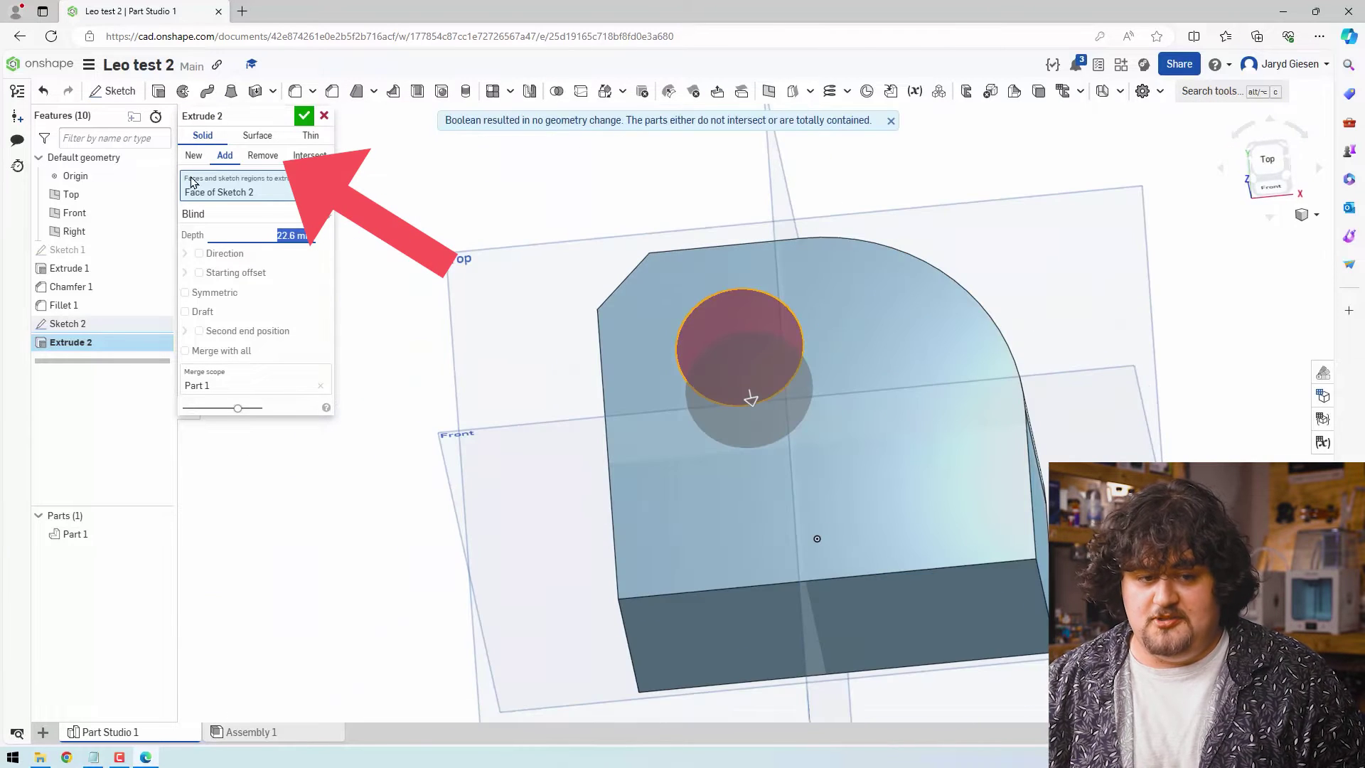
pyautogui.click(262, 155)
pyautogui.click(303, 115)
pyautogui.moveTo(455, 234); pyautogui.dragTo(211, 325, button='right')
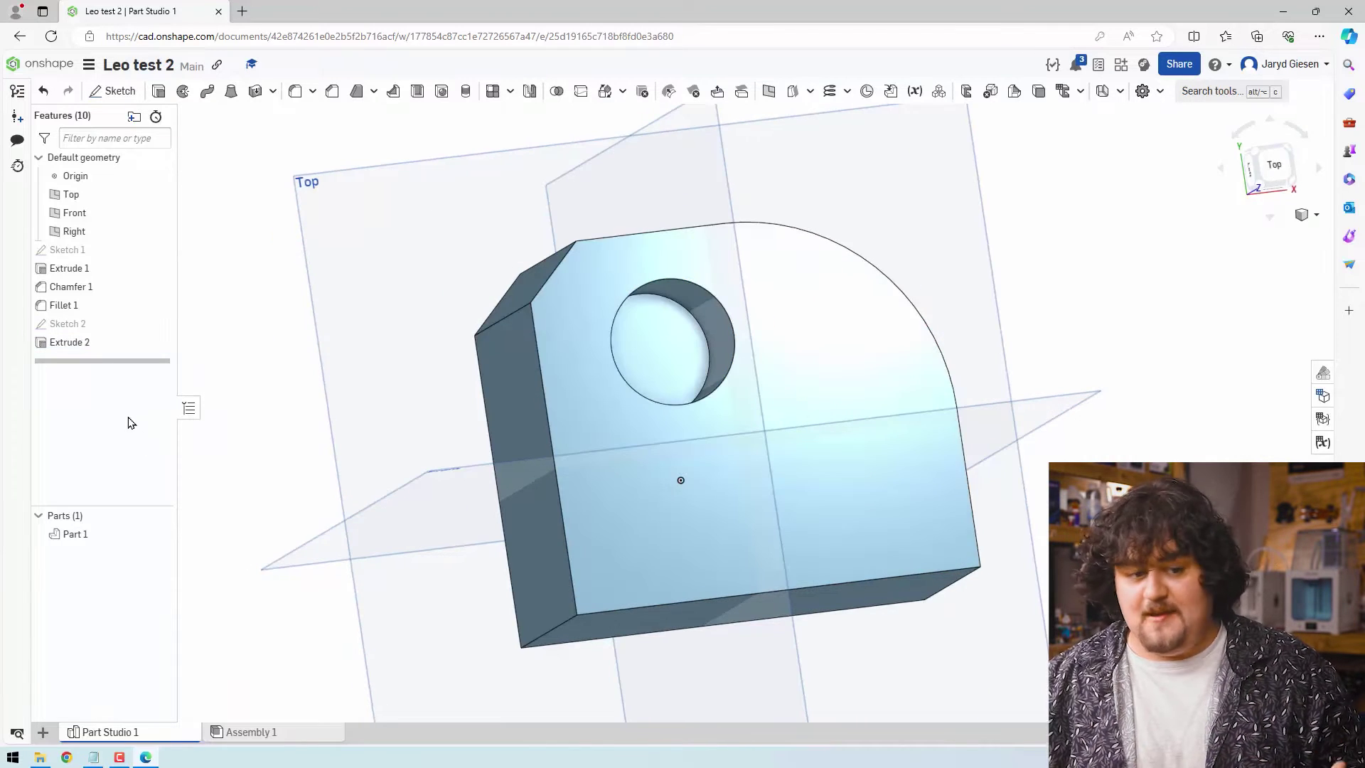
# - Edit Sketch 2 to dimension the hole circle at 40 mm diameter
pyautogui.doubleClick(79, 325)
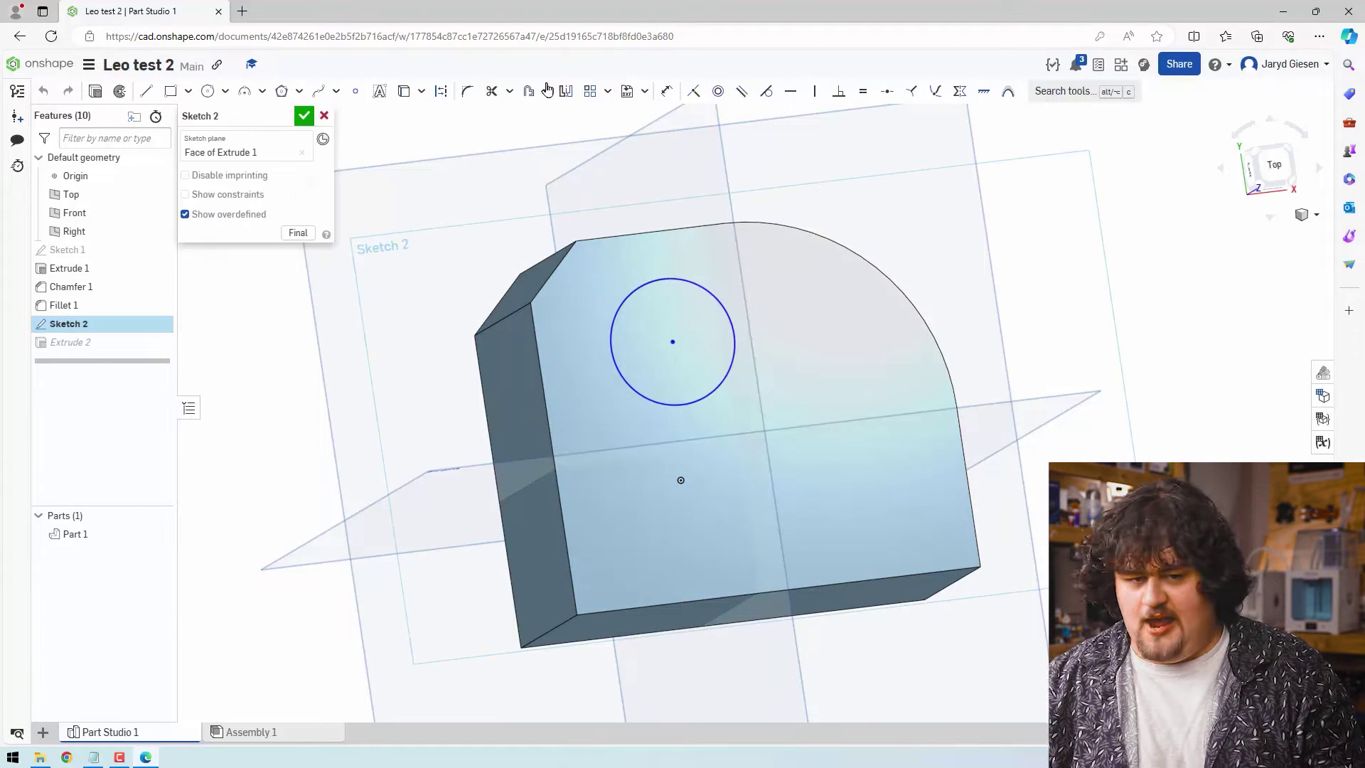
pyautogui.click(667, 91)
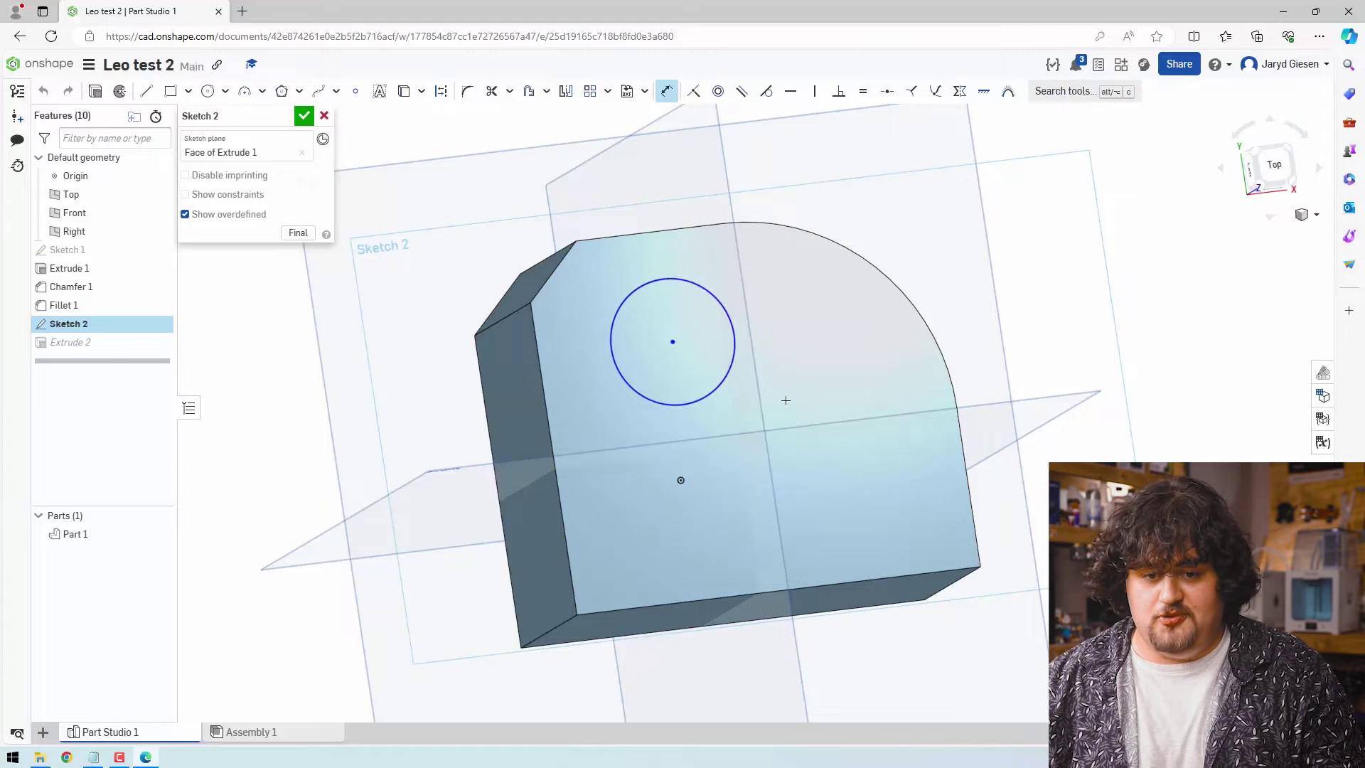
pyautogui.click(732, 370)
pyautogui.click(789, 391)
pyautogui.write('40')
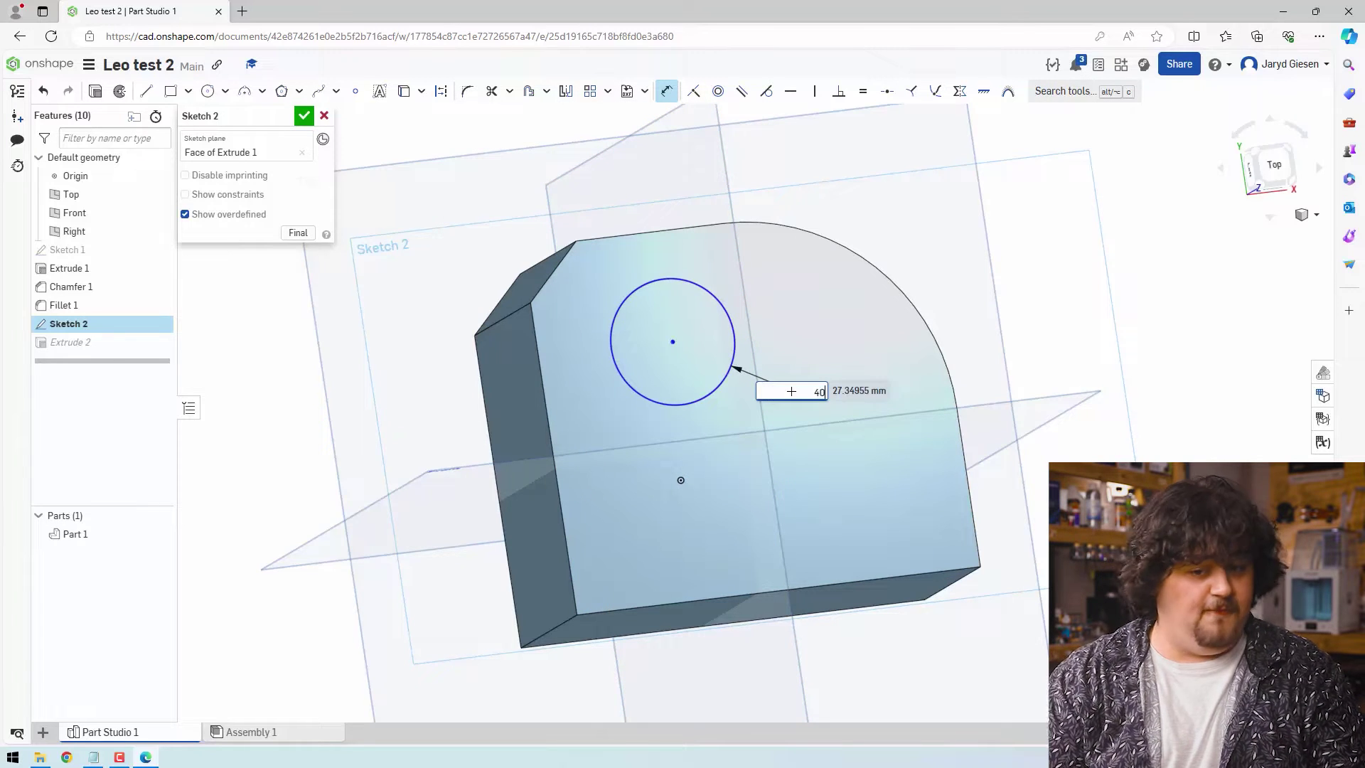
pyautogui.press('Return')
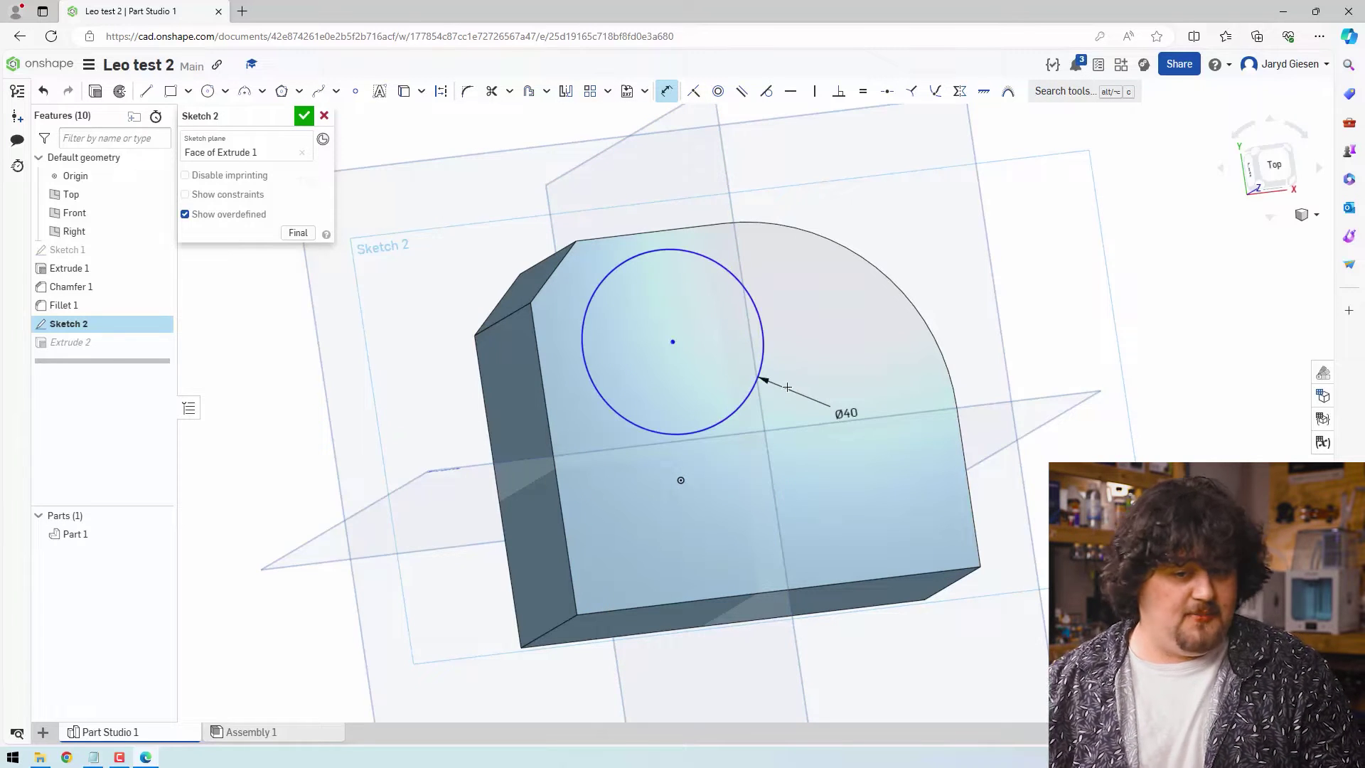
pyautogui.click(304, 116)
pyautogui.moveTo(275, 369); pyautogui.dragTo(311, 396, button='right')
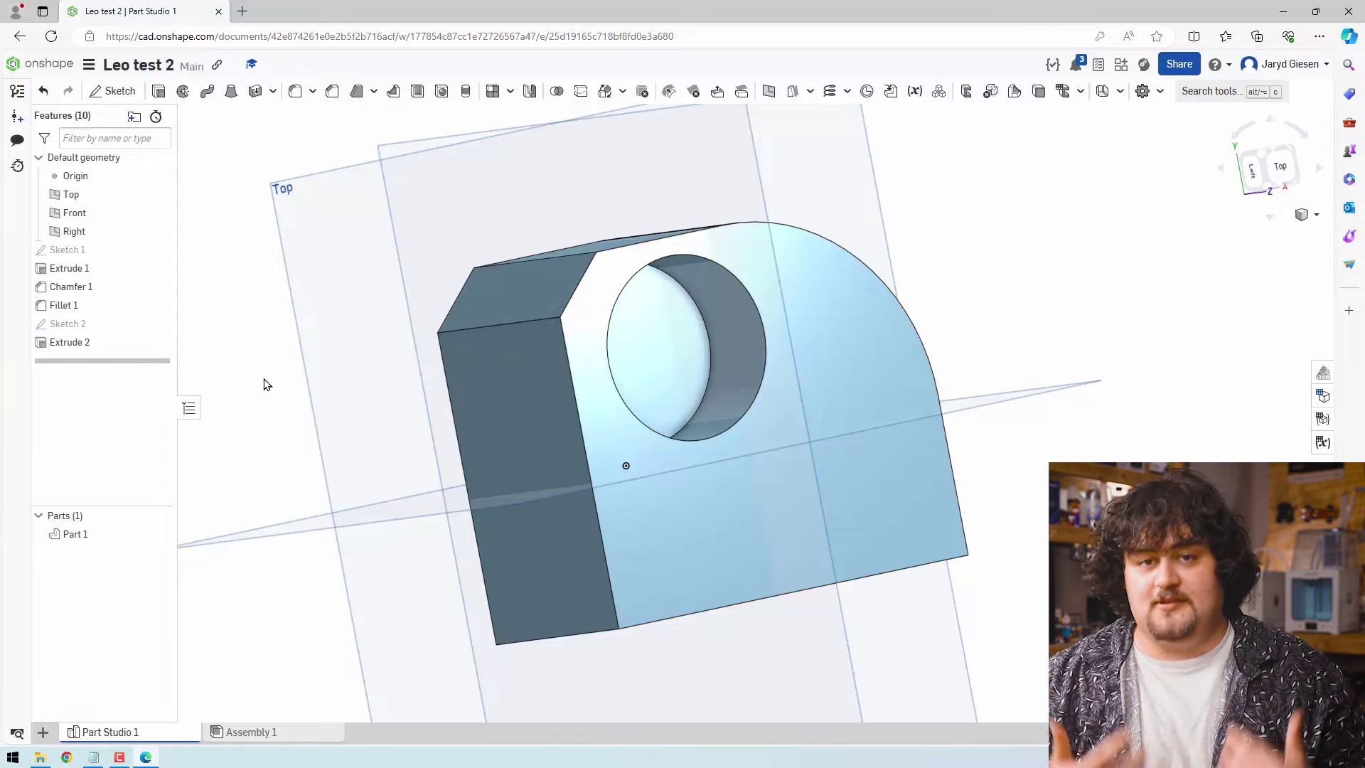
pyautogui.moveTo(264, 384); pyautogui.dragTo(256, 357, button='right')
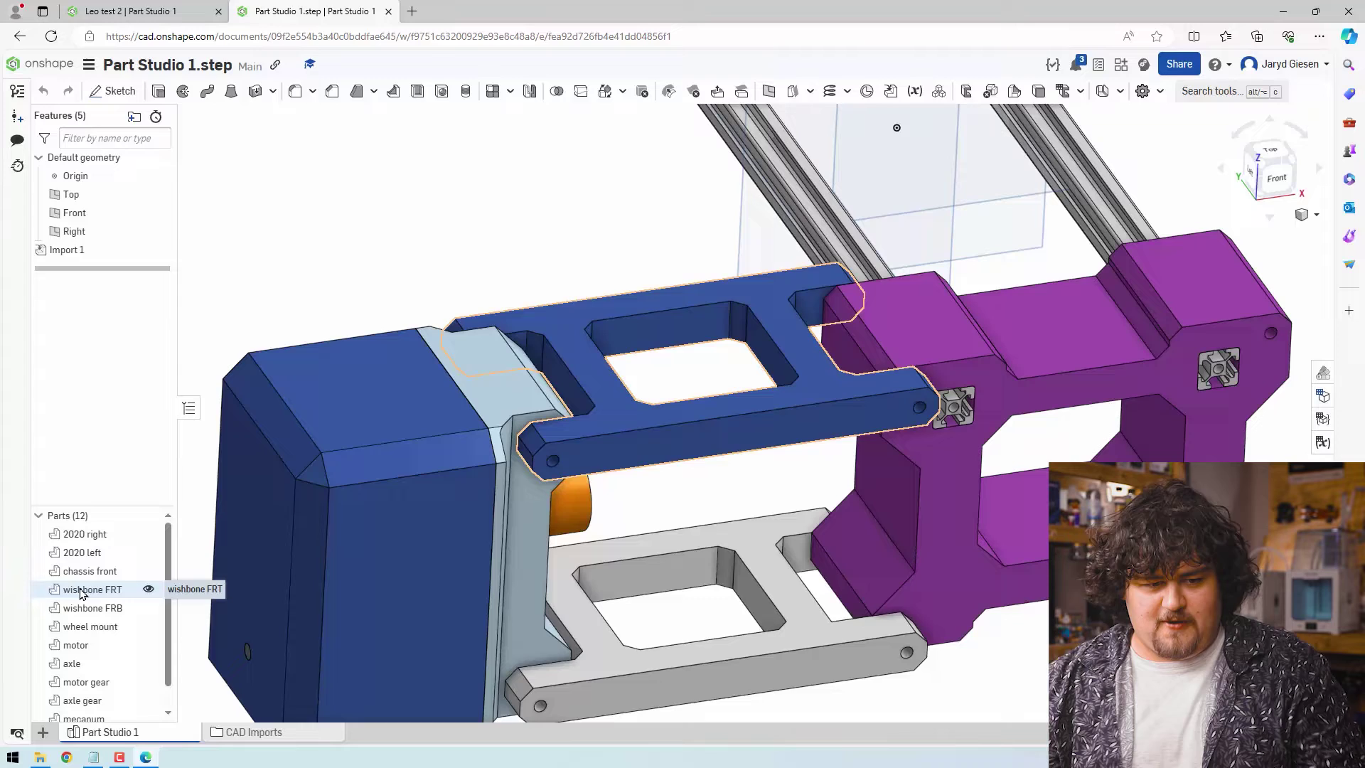
# - Toggle the wishbone FRT highlight in the Parts list to locate it in the model
pyautogui.click(80, 593)
pyautogui.click(80, 593)
pyautogui.click(80, 592)
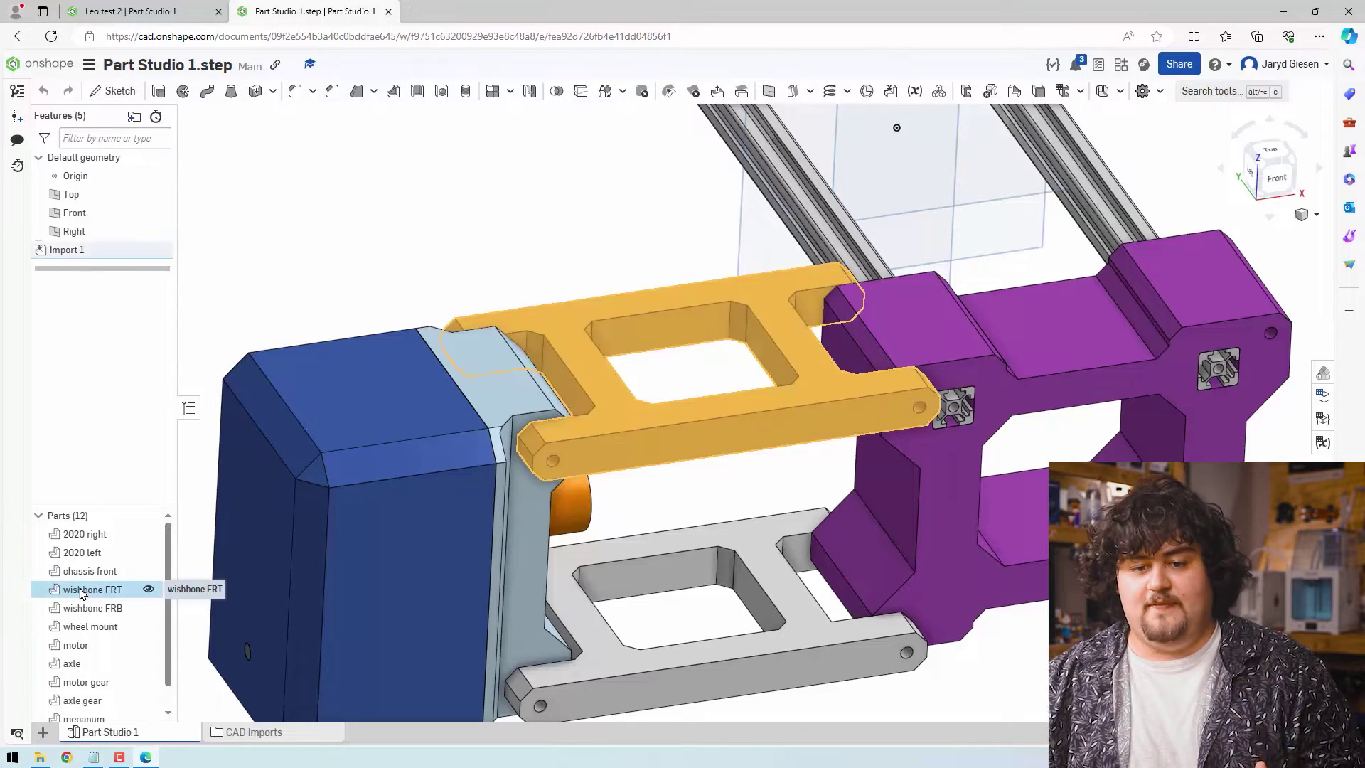
pyautogui.click(82, 593)
pyautogui.click(82, 592)
pyautogui.click(82, 592)
pyautogui.click(82, 592)
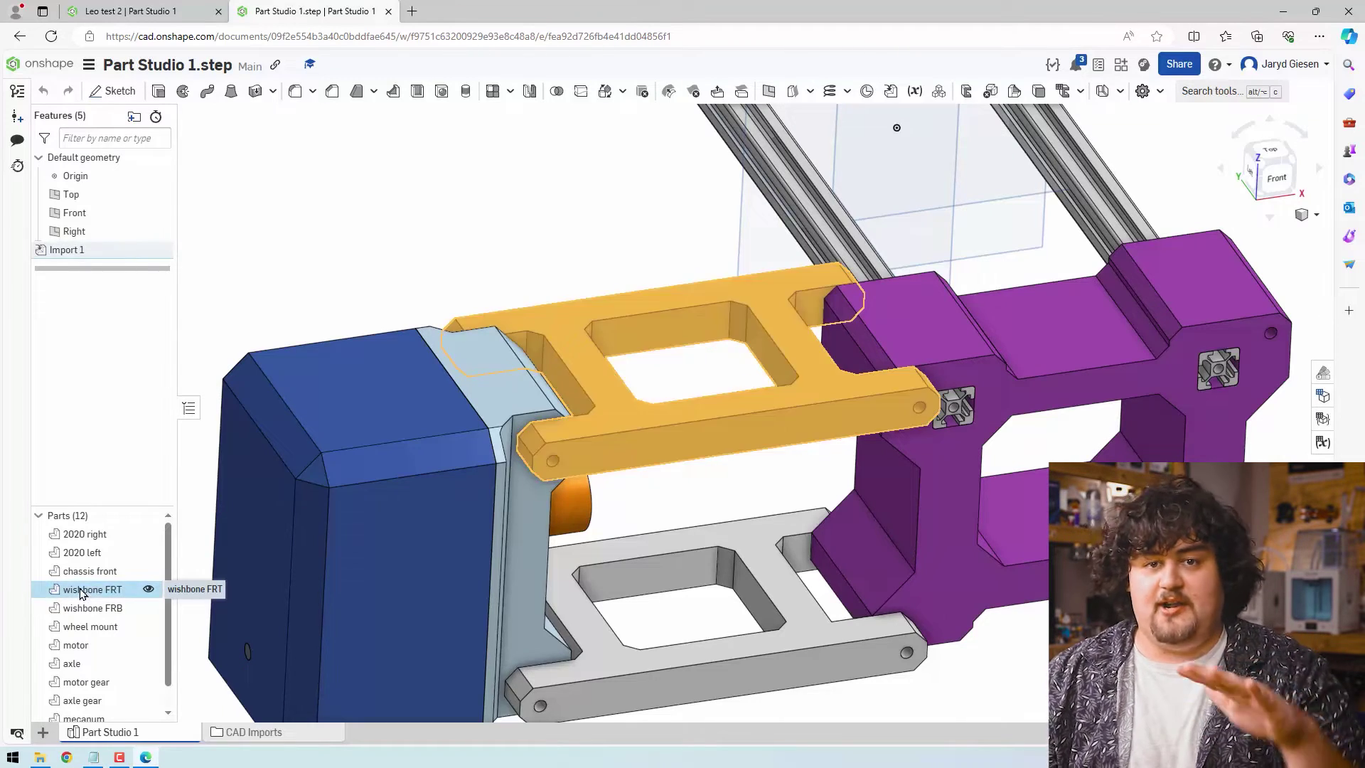
pyautogui.click(82, 592)
pyautogui.click(82, 593)
pyautogui.click(82, 592)
# - Orbit around the wishbones from the front, then return to Leo test 2's empty part studio
pyautogui.hotkey('shift', '1')
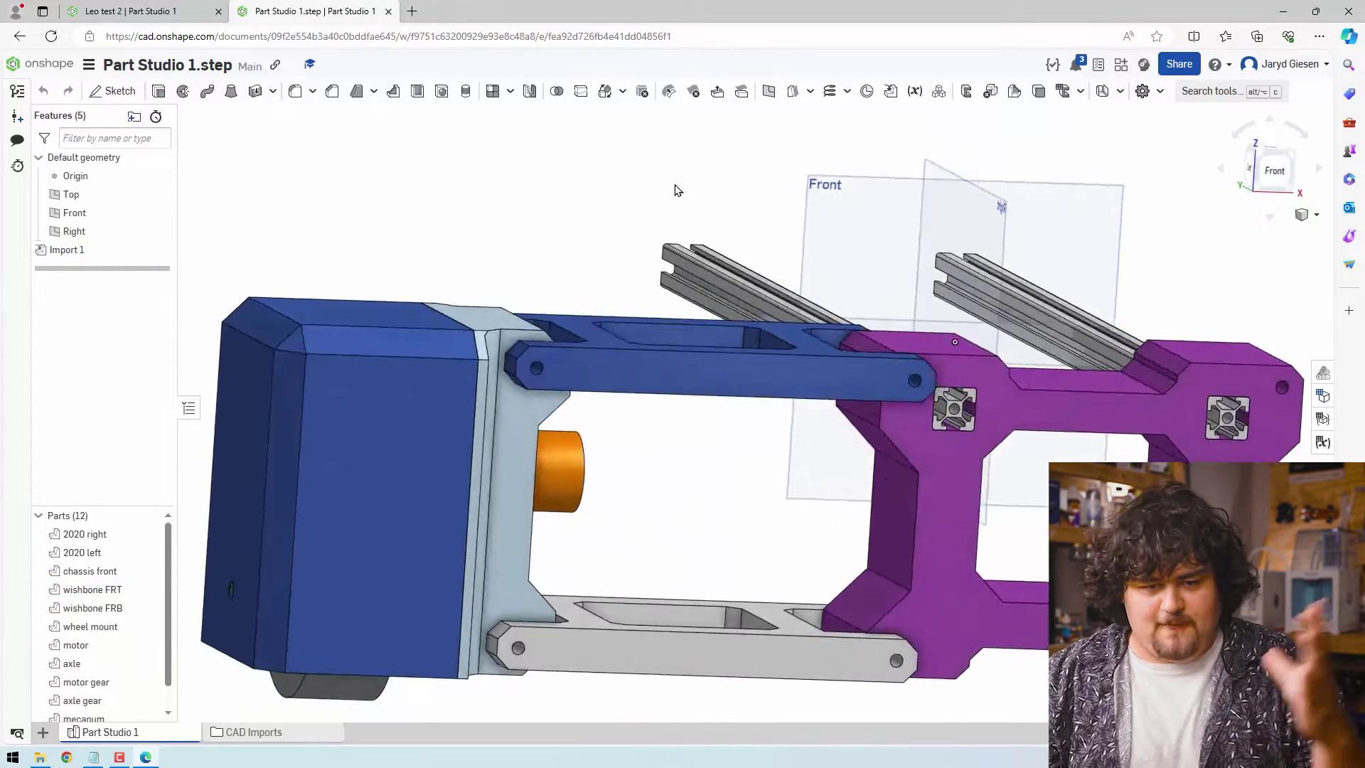
pyautogui.moveTo(660, 230); pyautogui.dragTo(659, 283, button='right')
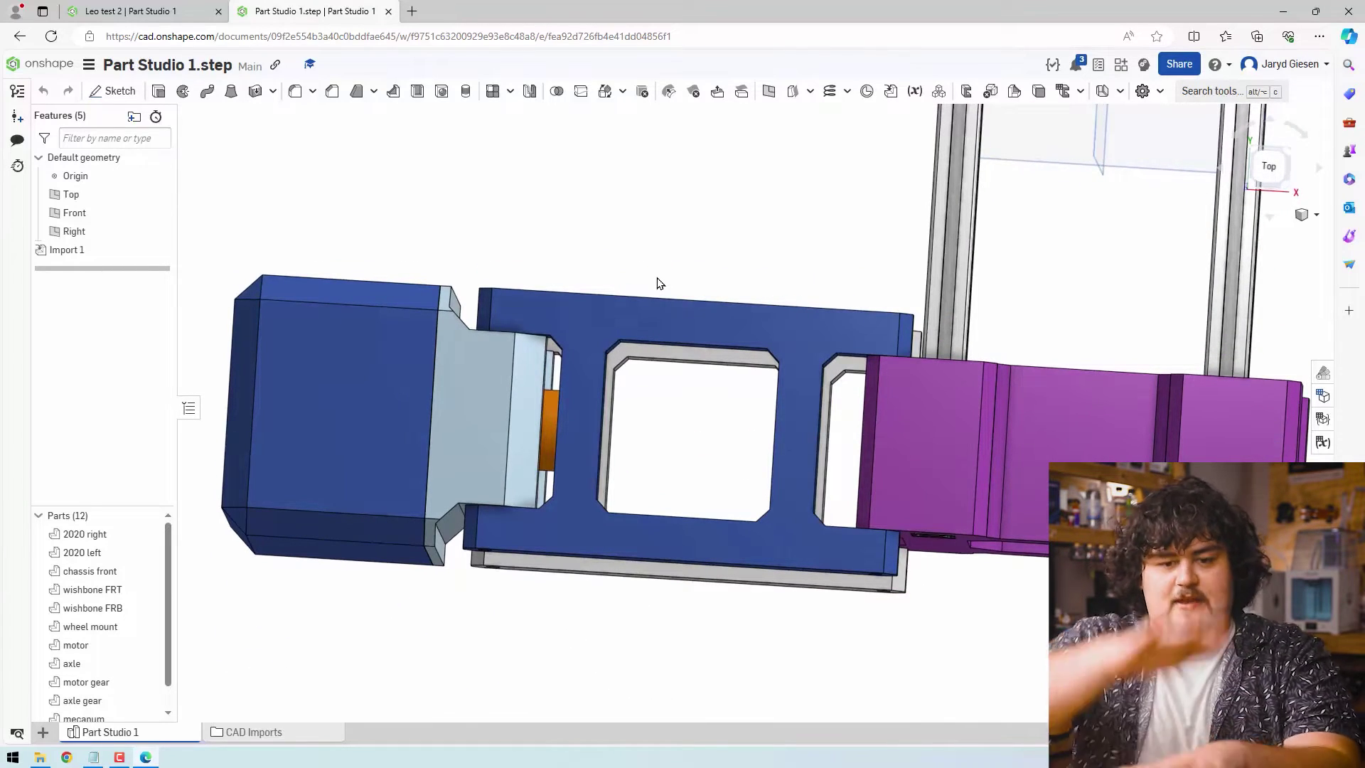
pyautogui.moveTo(660, 283); pyautogui.dragTo(841, 327, button='right')
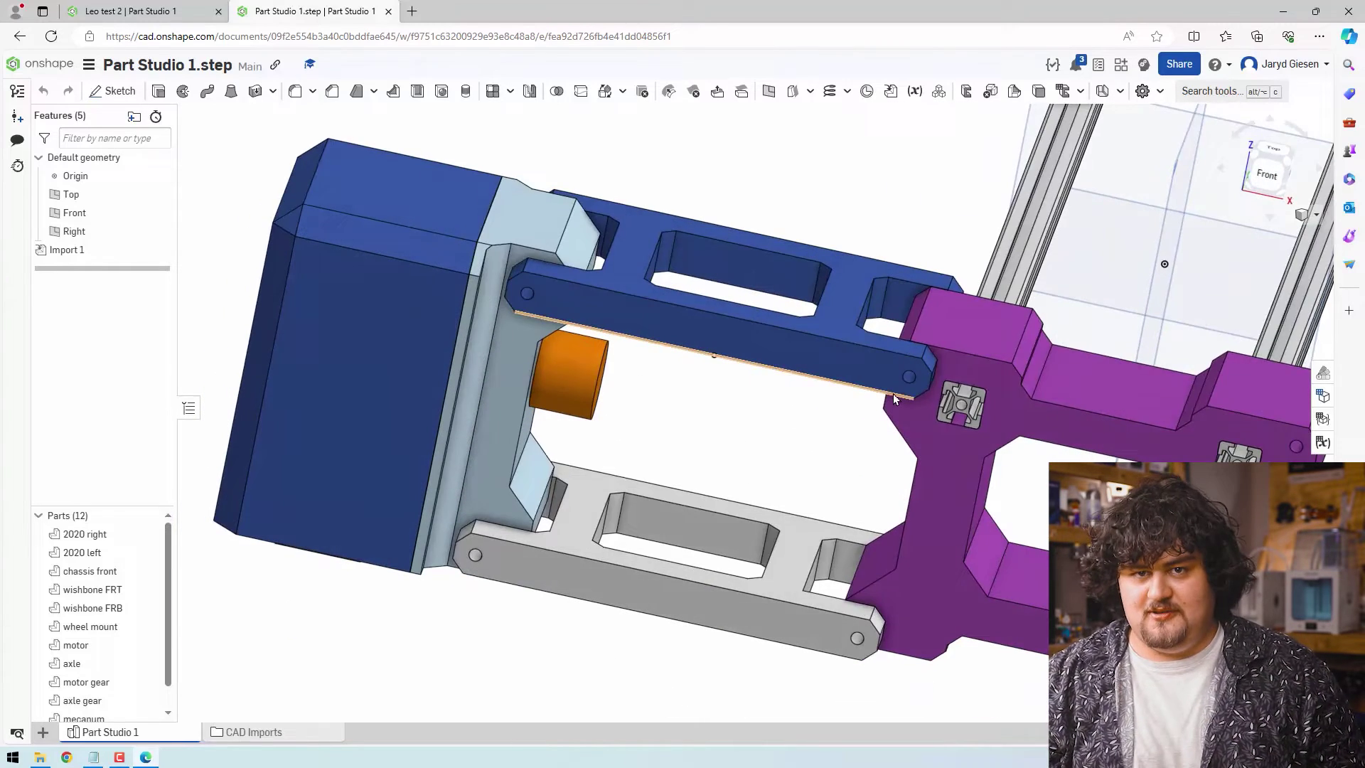
pyautogui.click(128, 10)
pyautogui.moveTo(256, 335); pyautogui.dragTo(269, 358, button='right')
# - Start a new sketch on the Top plane, viewed straight down
pyautogui.click(112, 91)
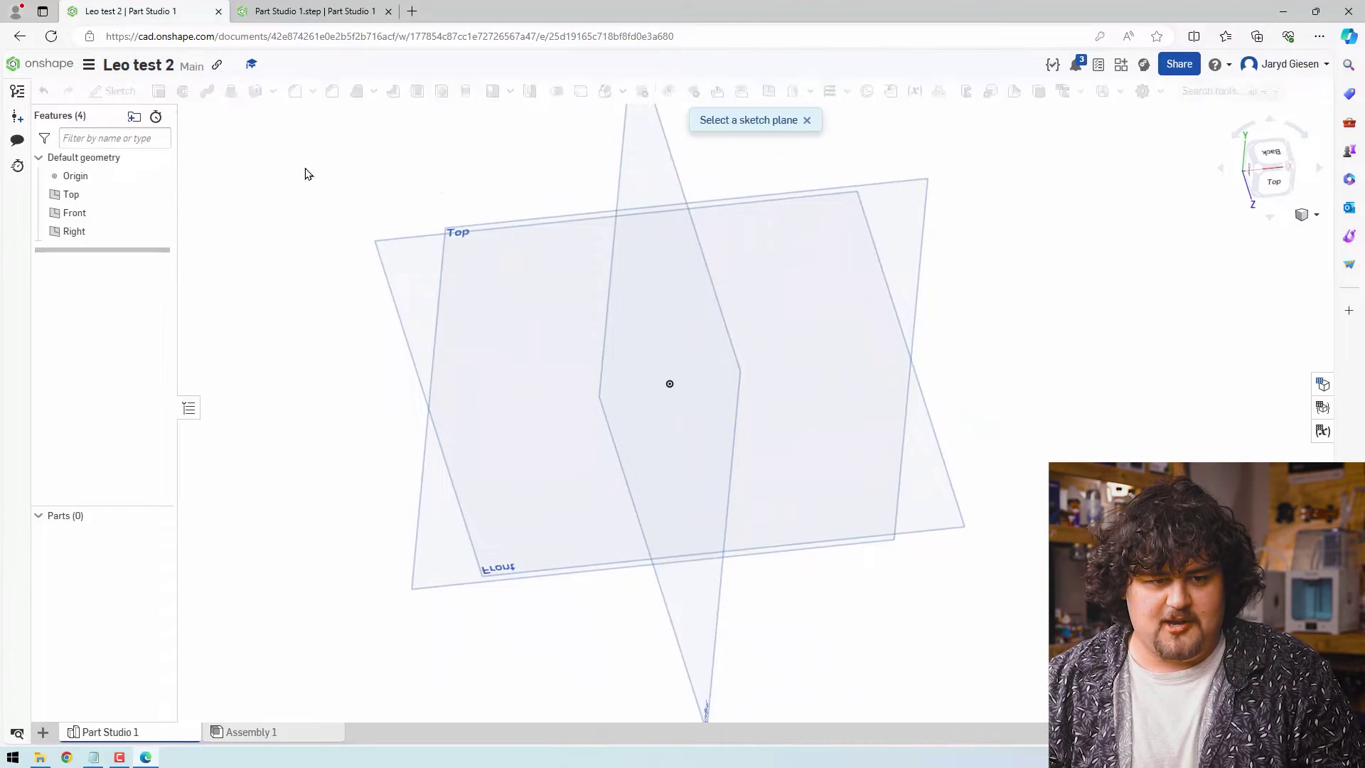
pyautogui.moveTo(503, 413); pyautogui.dragTo(495, 372, button='right')
pyautogui.click(481, 253)
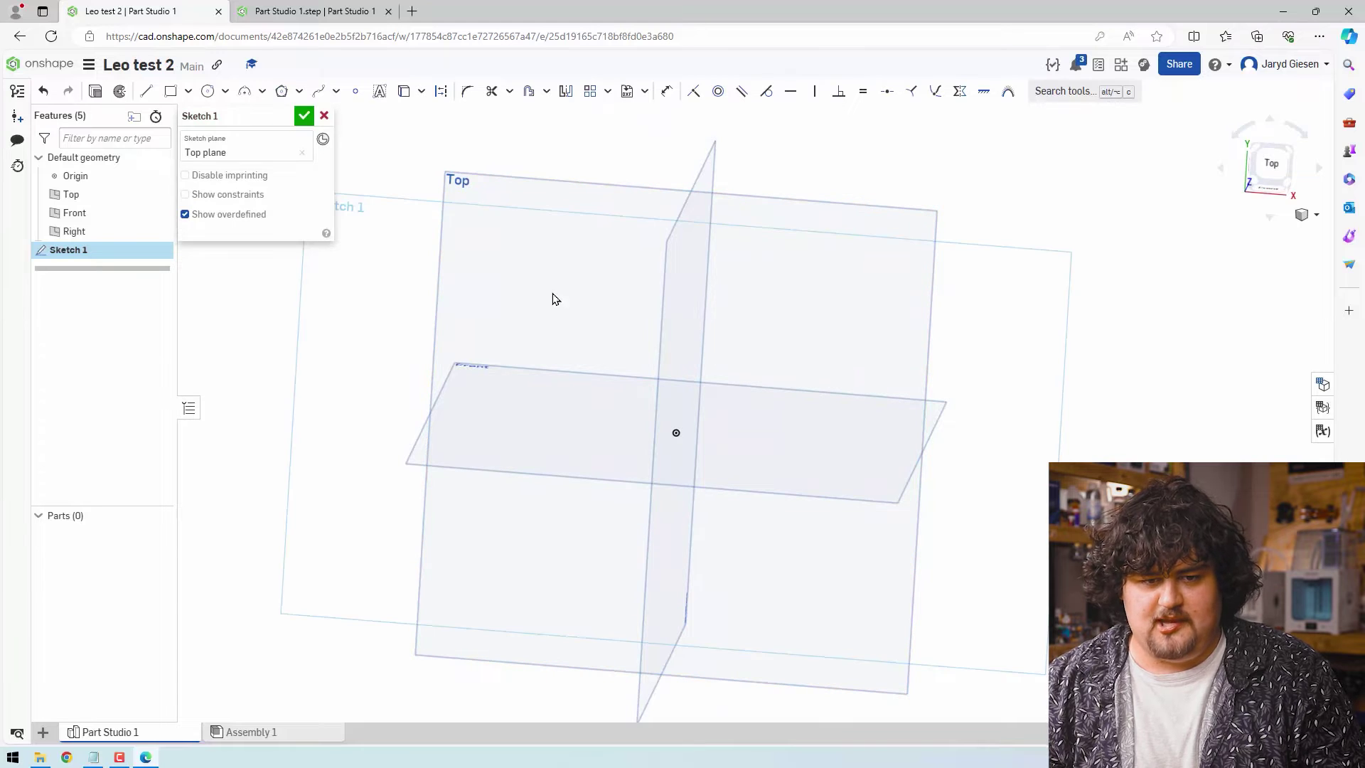
pyautogui.click(1273, 171)
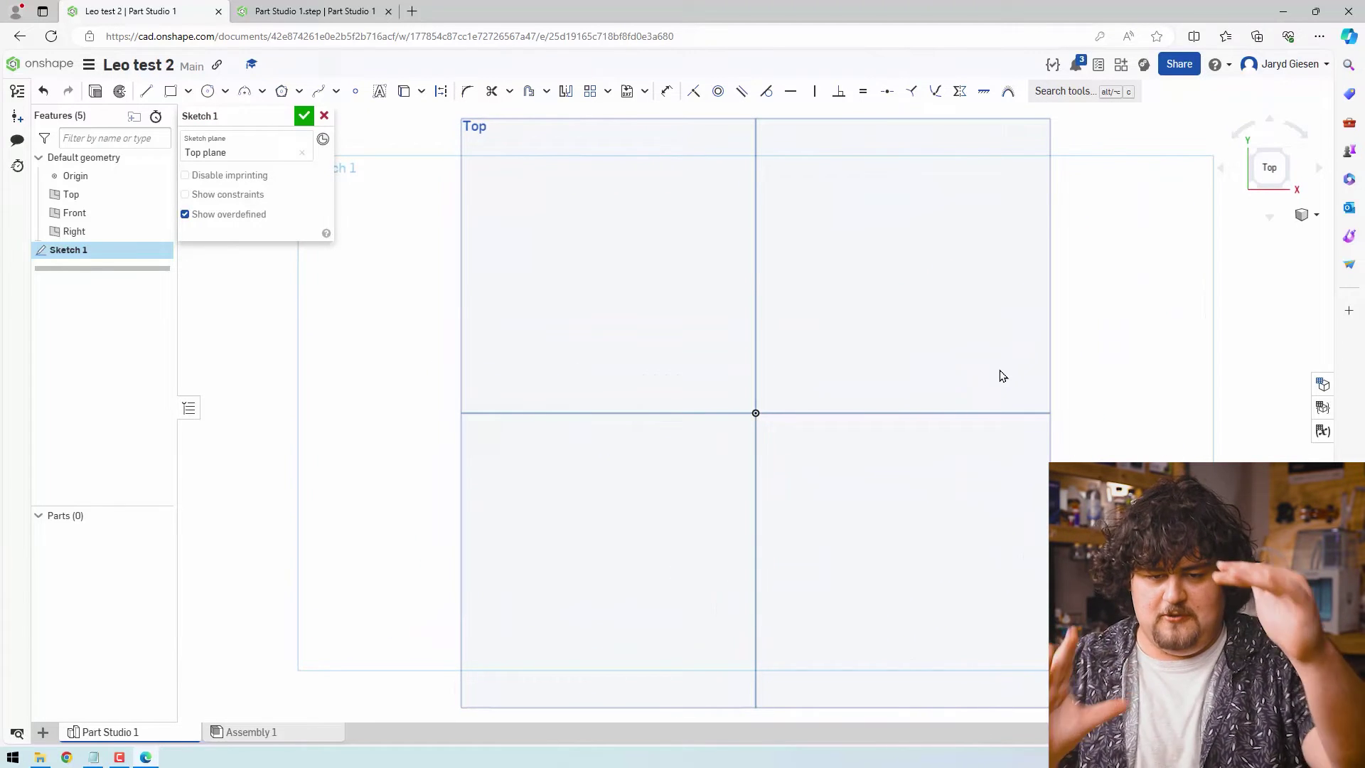
# - Draw a horizontal line 200 long above the origin
pyautogui.hotkey('ctrl', 'z')
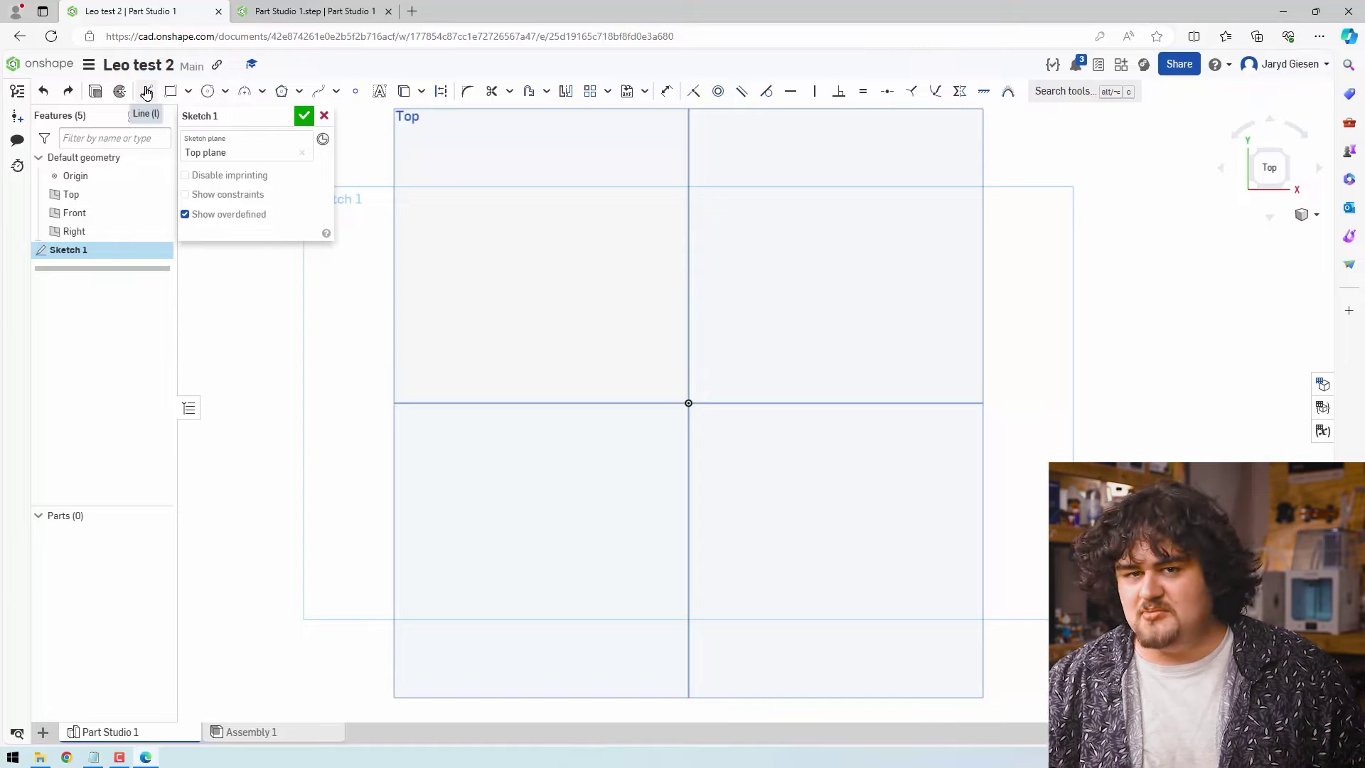
pyautogui.click(145, 93)
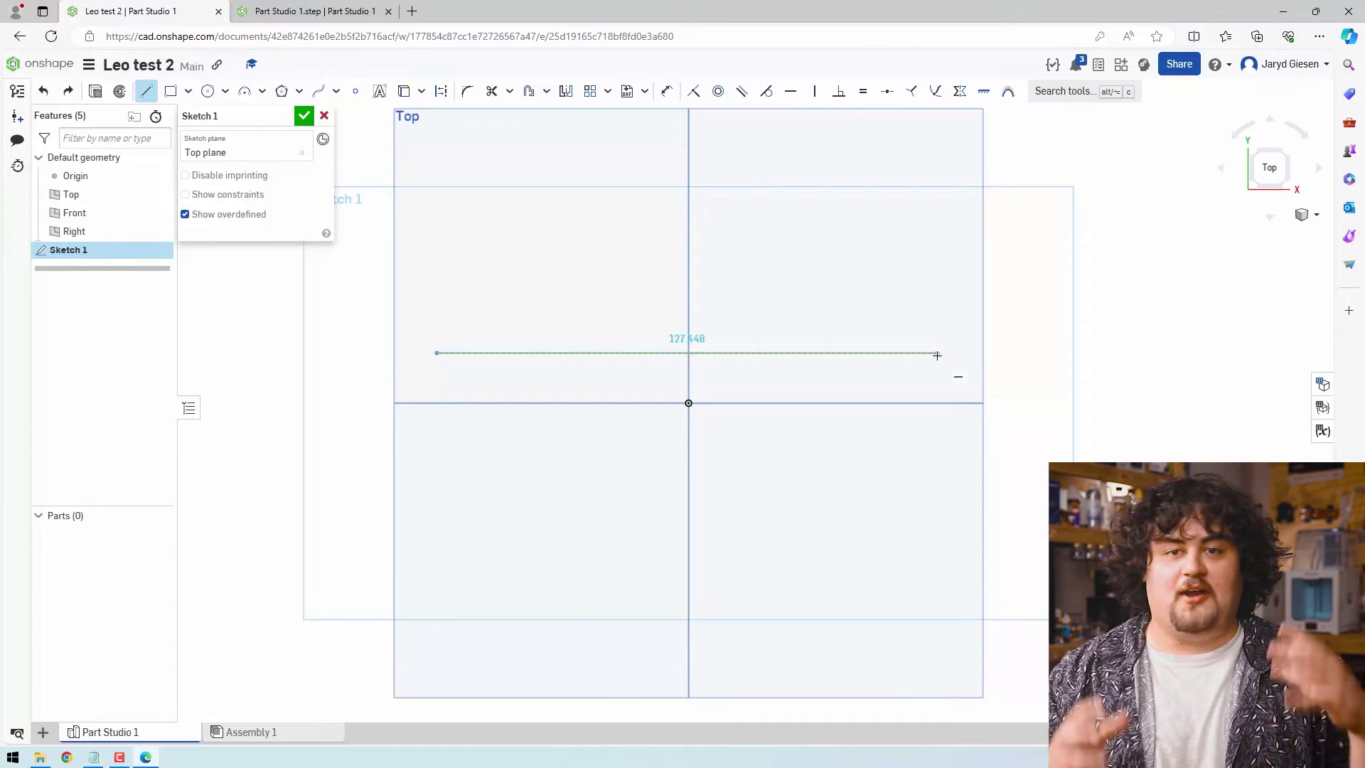
pyautogui.click(937, 355)
pyautogui.write('2')
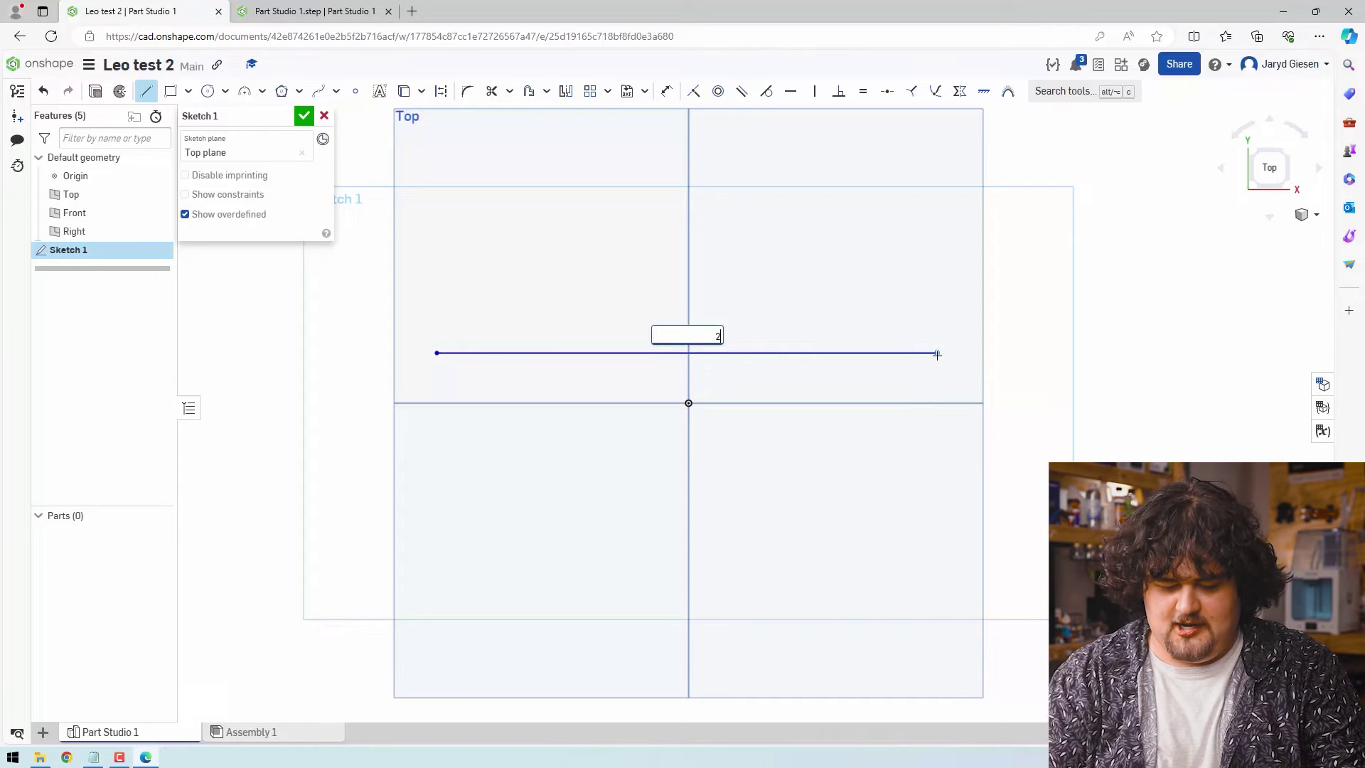
pyautogui.write('00')
pyautogui.press('Return')
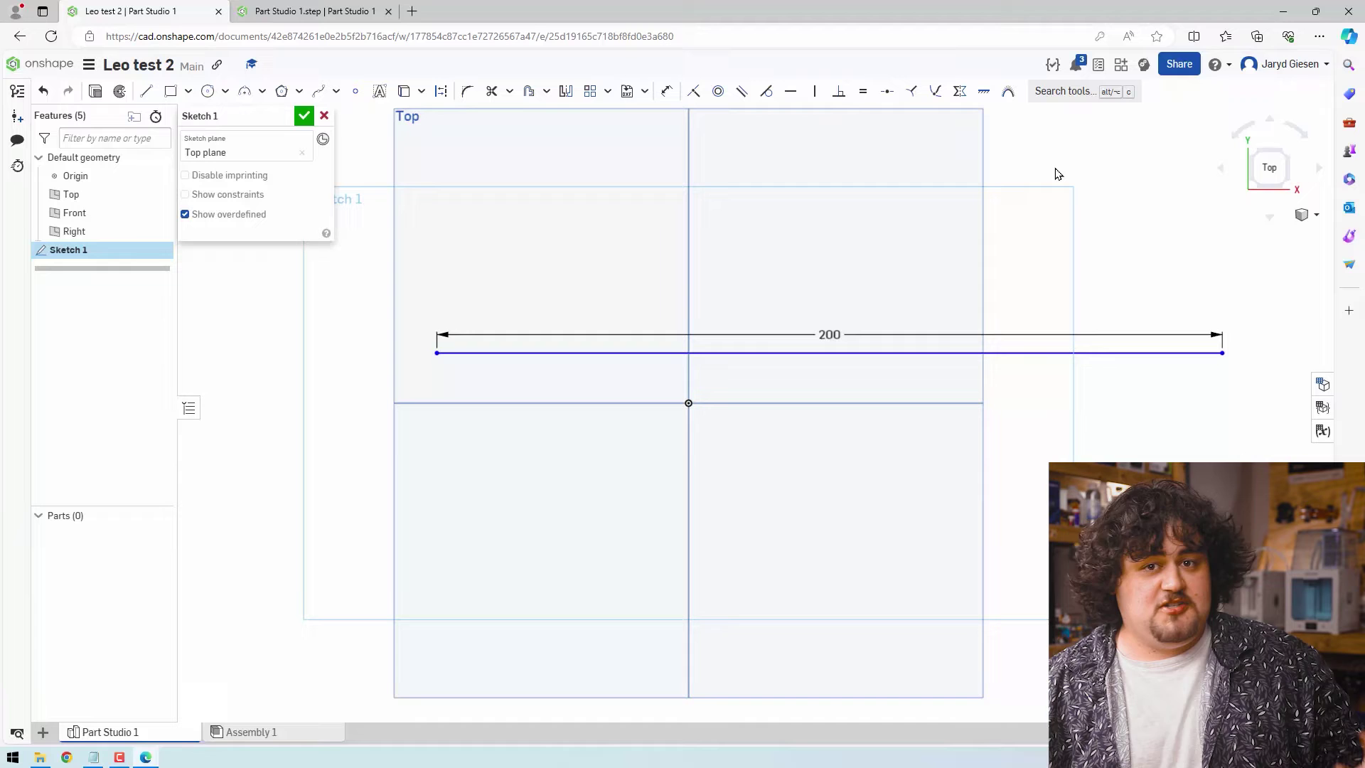
# - Apply a Midpoint constraint between the origin and the 200 line
pyautogui.click(888, 93)
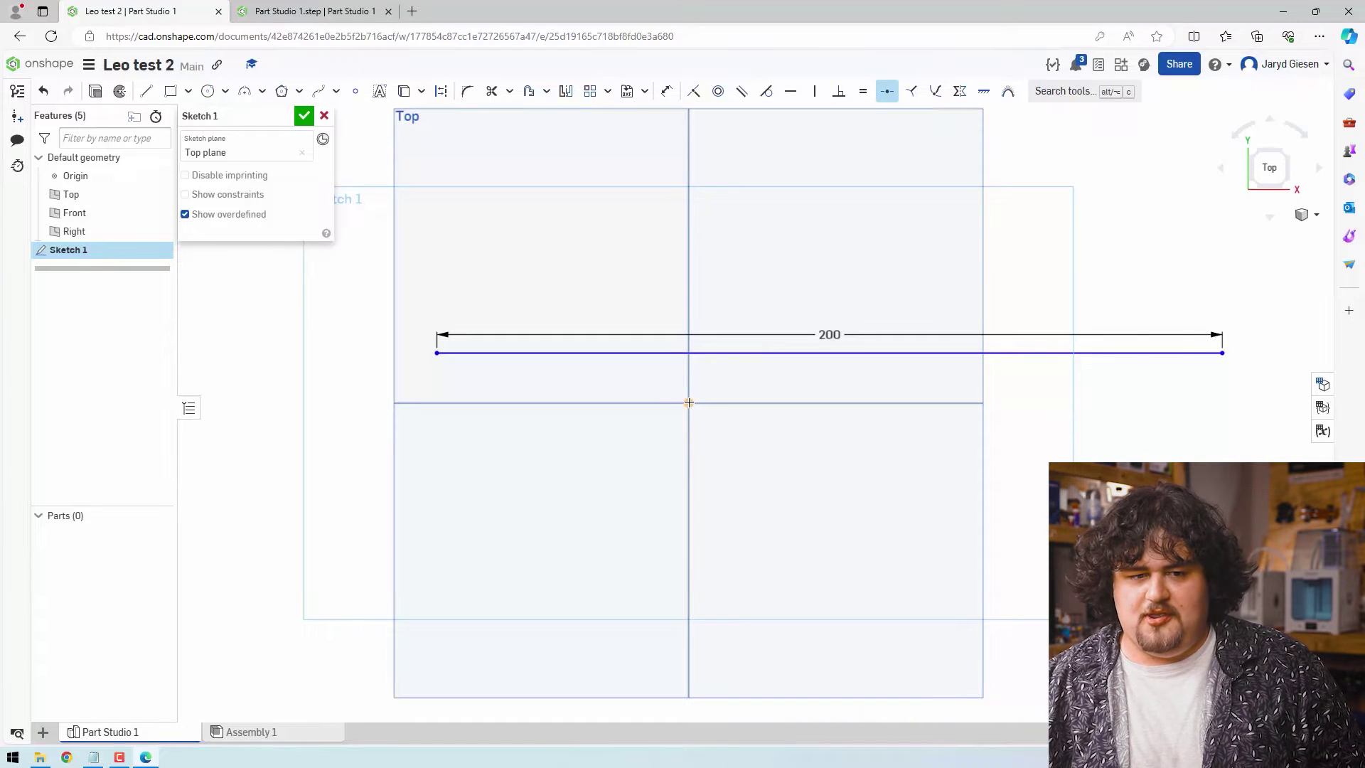
pyautogui.click(689, 402)
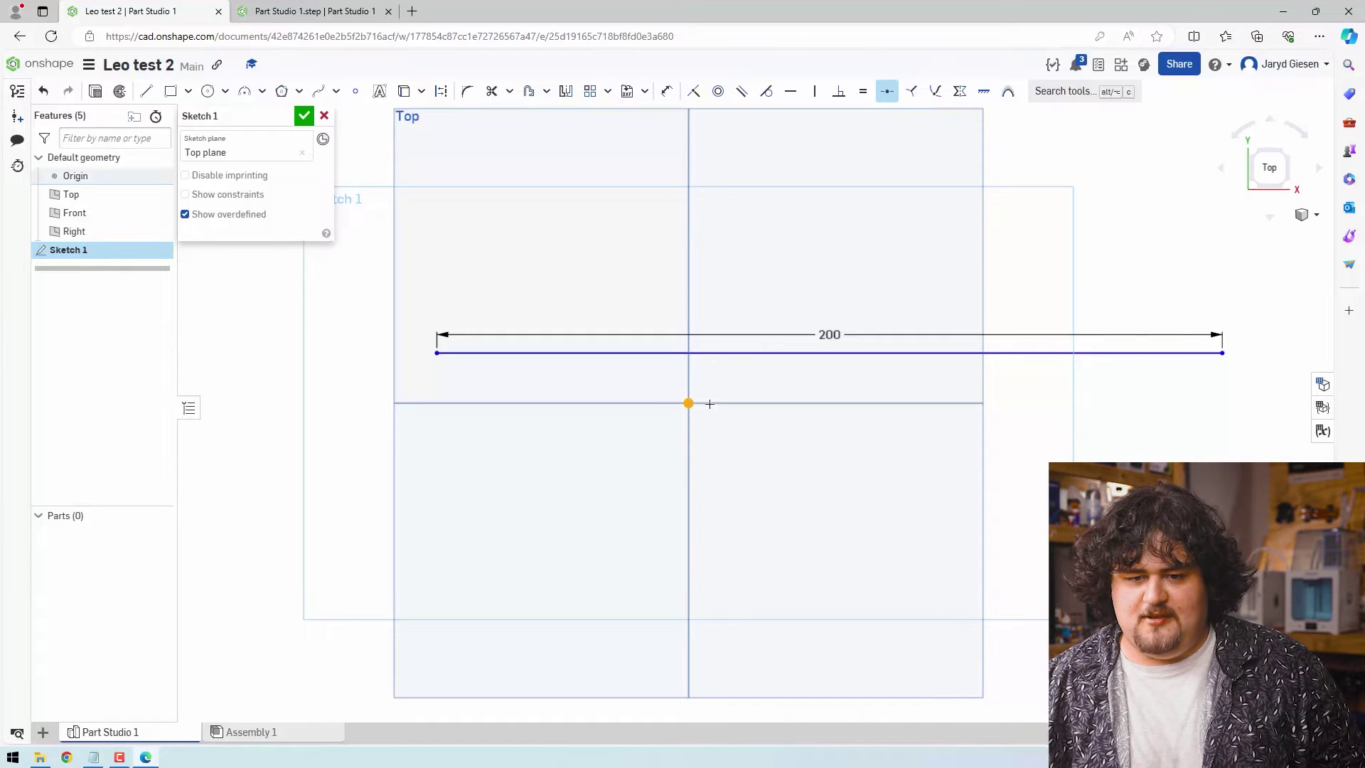
pyautogui.click(895, 355)
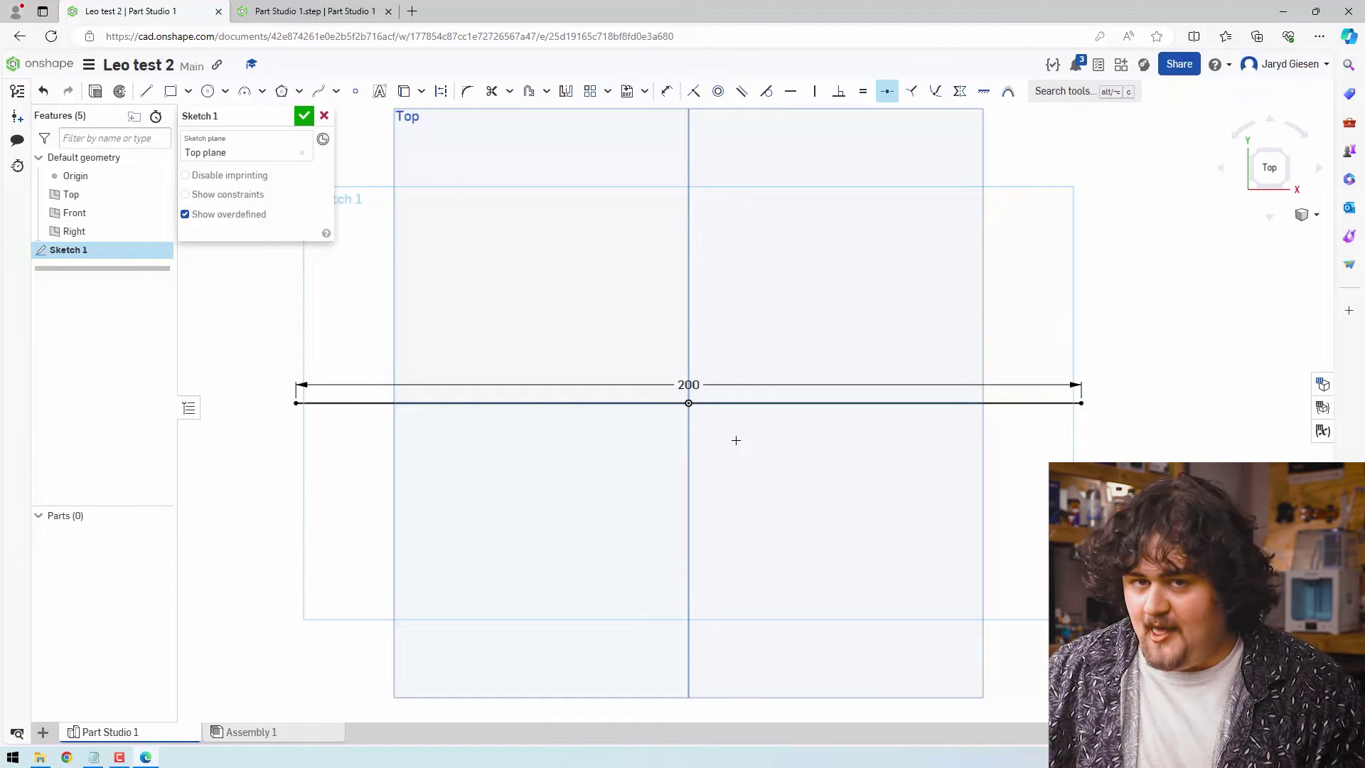
pyautogui.press('Escape')
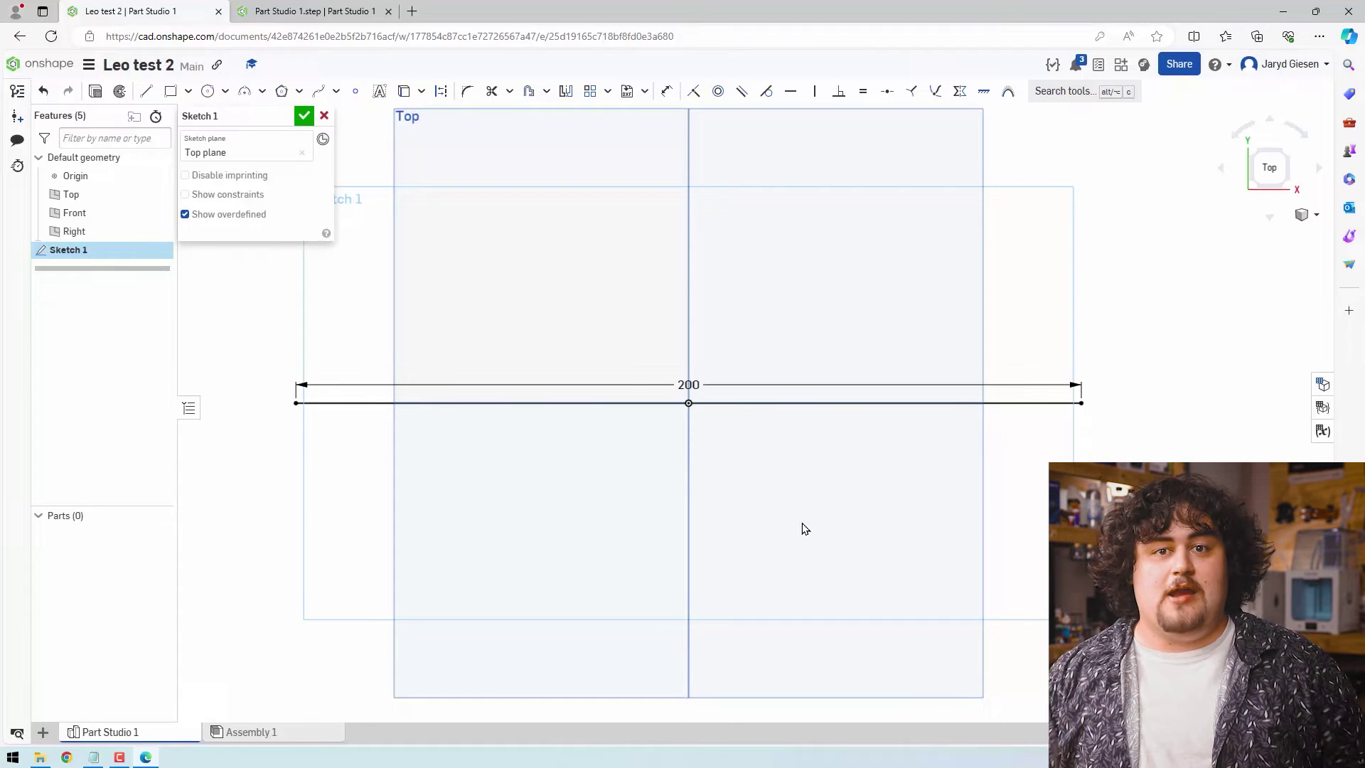
pyautogui.scroll(-1, 715, 237)
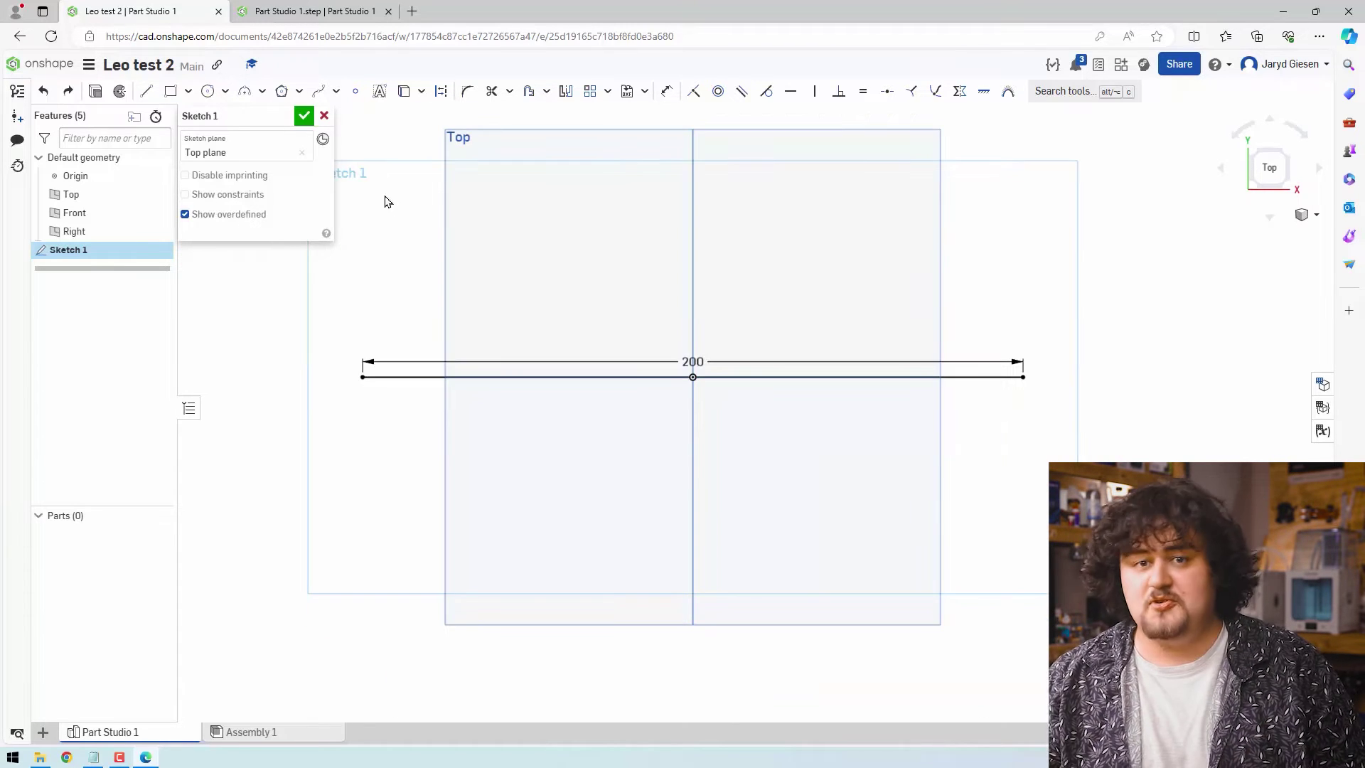
# - Draw the right side of the outline down from the 200 line, including its inward notch
pyautogui.click(146, 93)
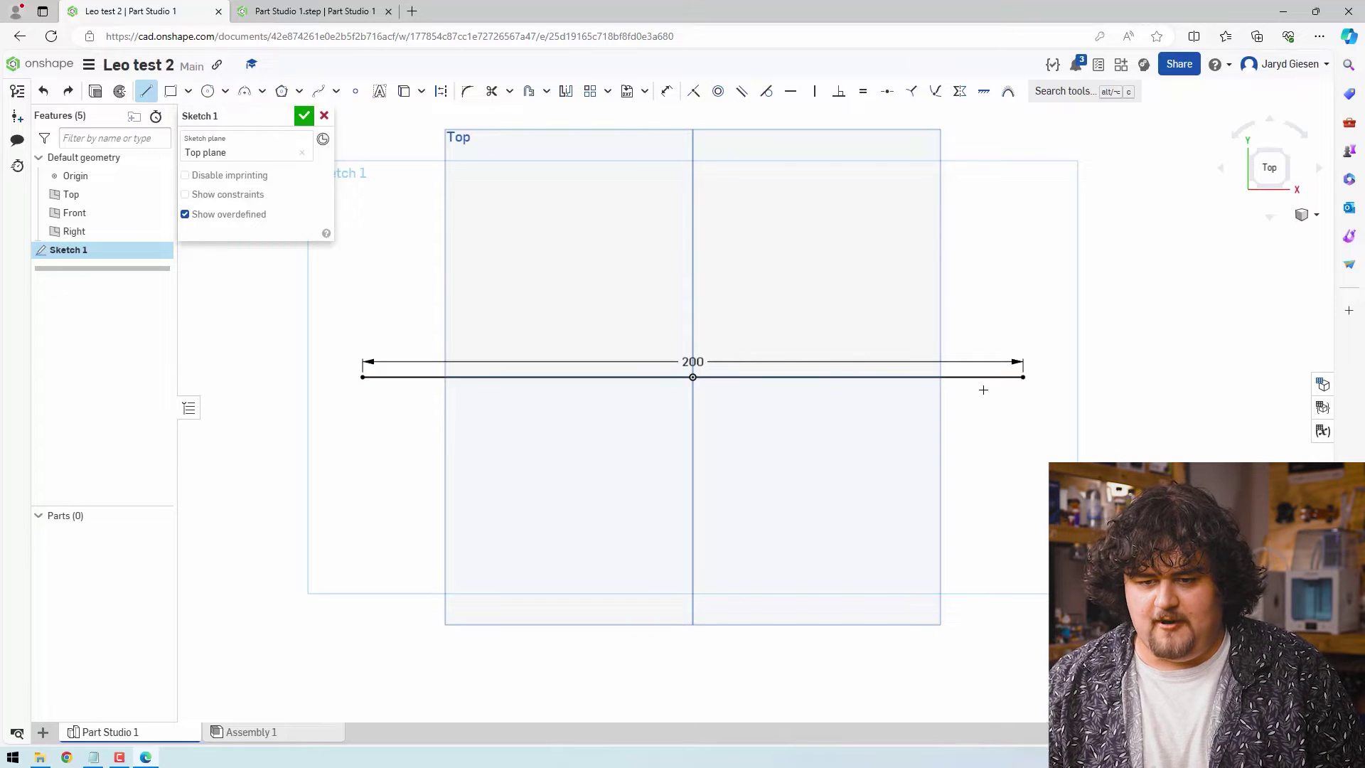
pyautogui.click(1024, 377)
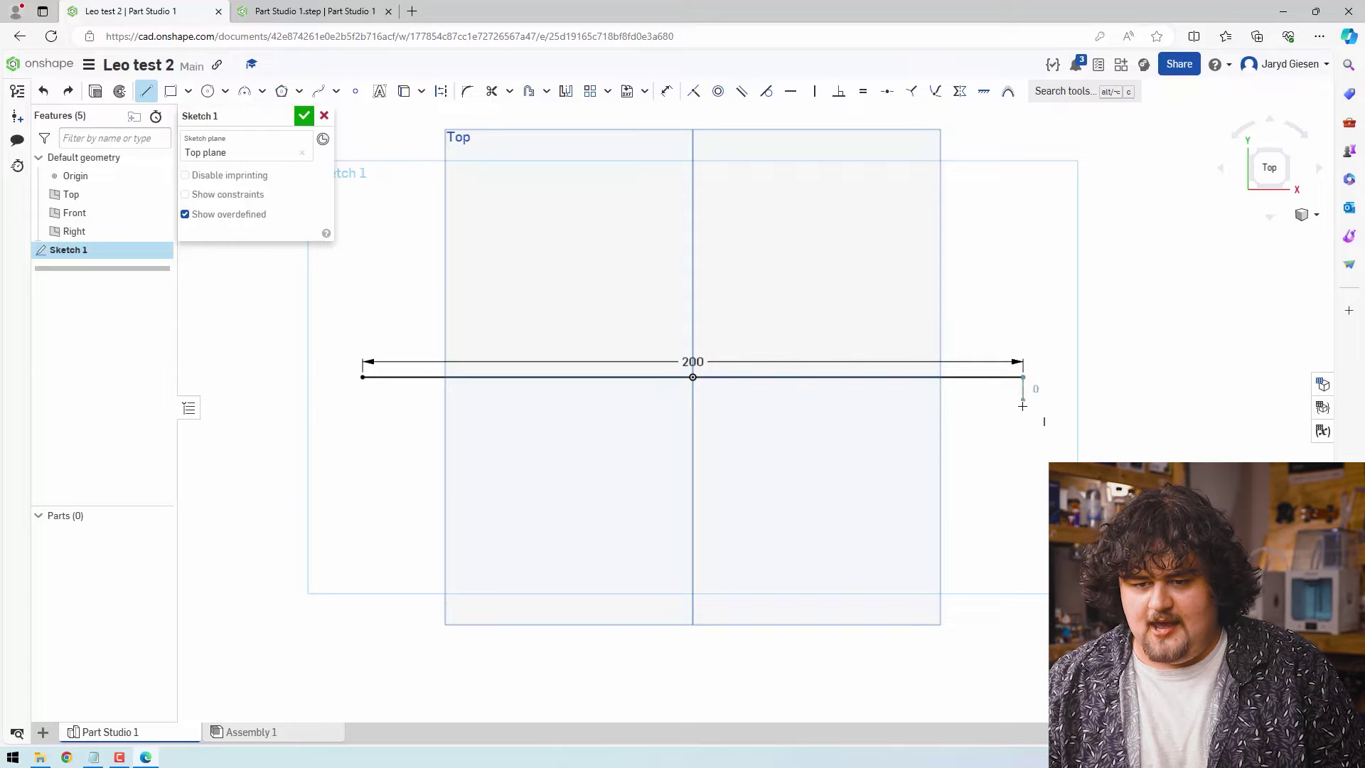
pyautogui.click(1023, 455)
pyautogui.click(887, 454)
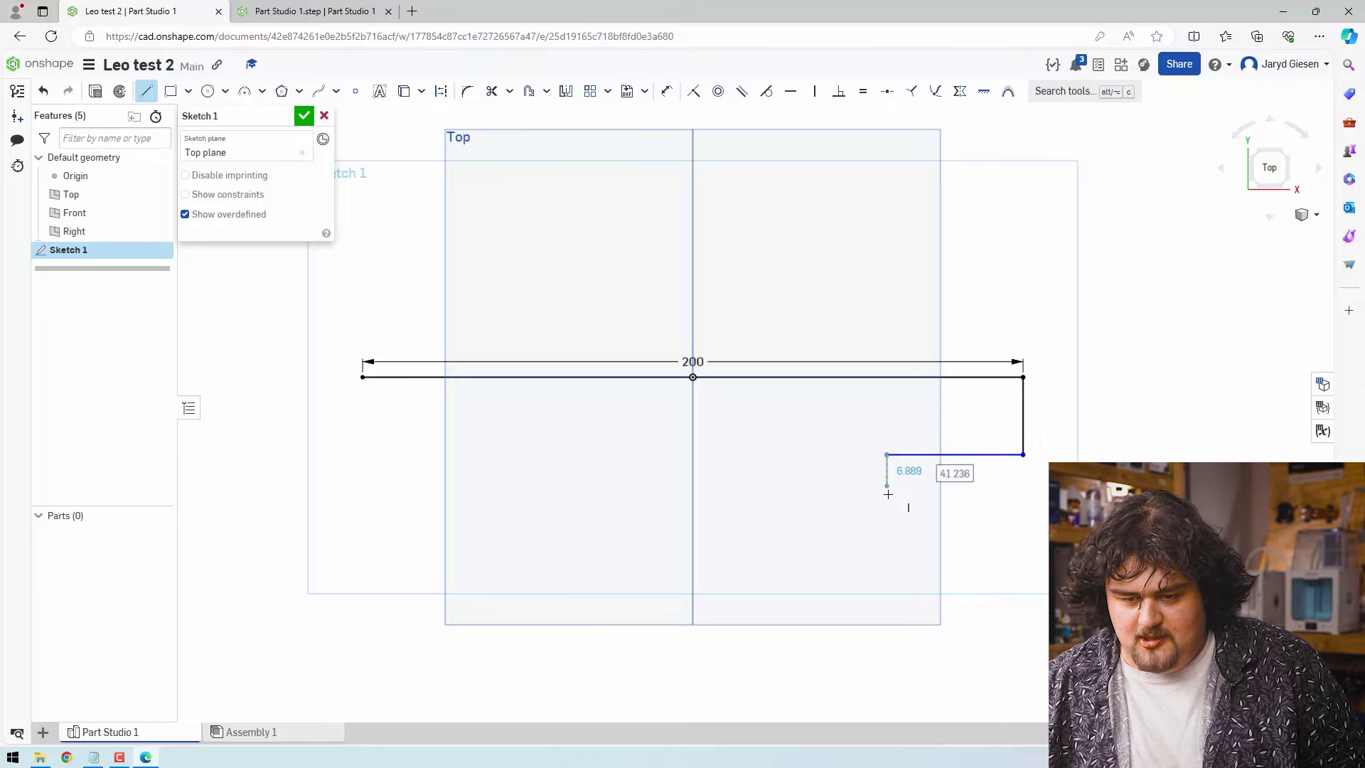
pyautogui.scroll(-3, 889, 562)
pyautogui.scroll(5, 881, 565)
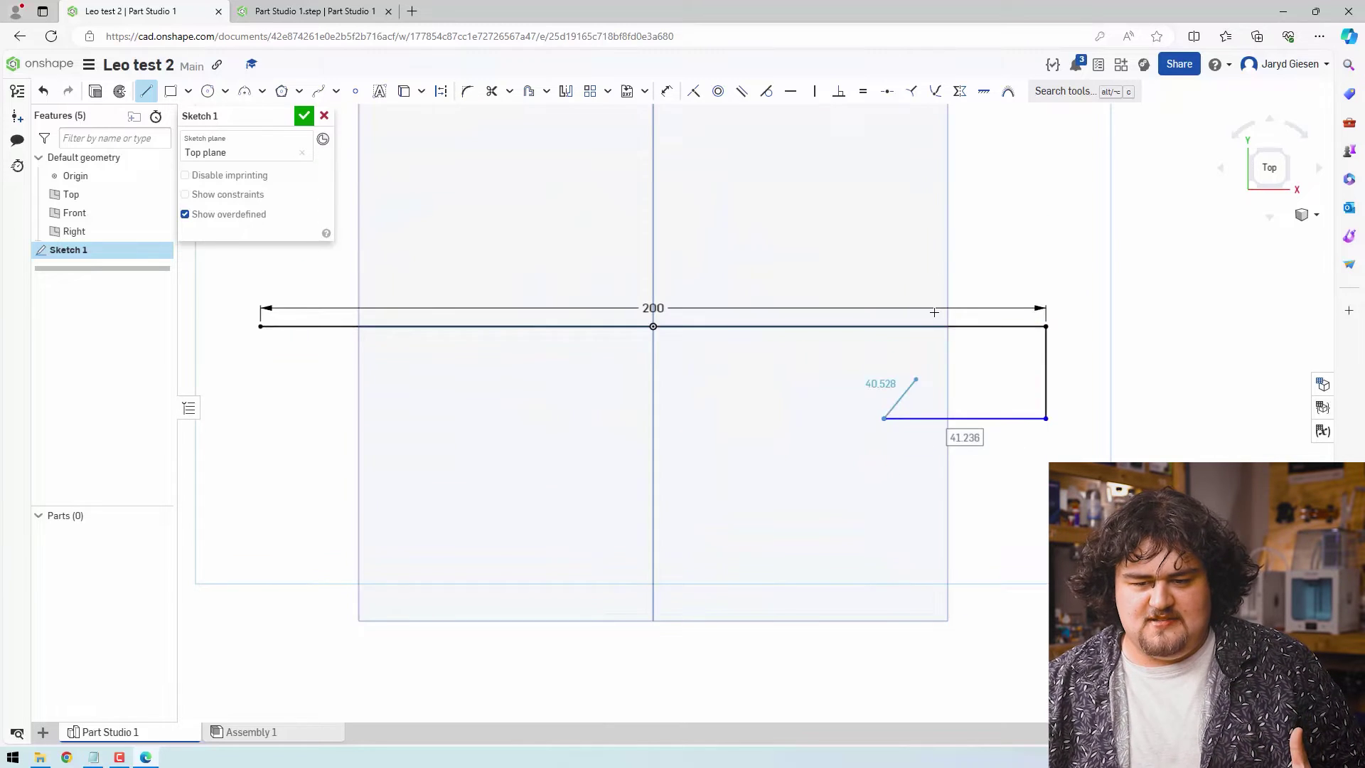
pyautogui.scroll(-3, 935, 313)
pyautogui.scroll(3, 901, 484)
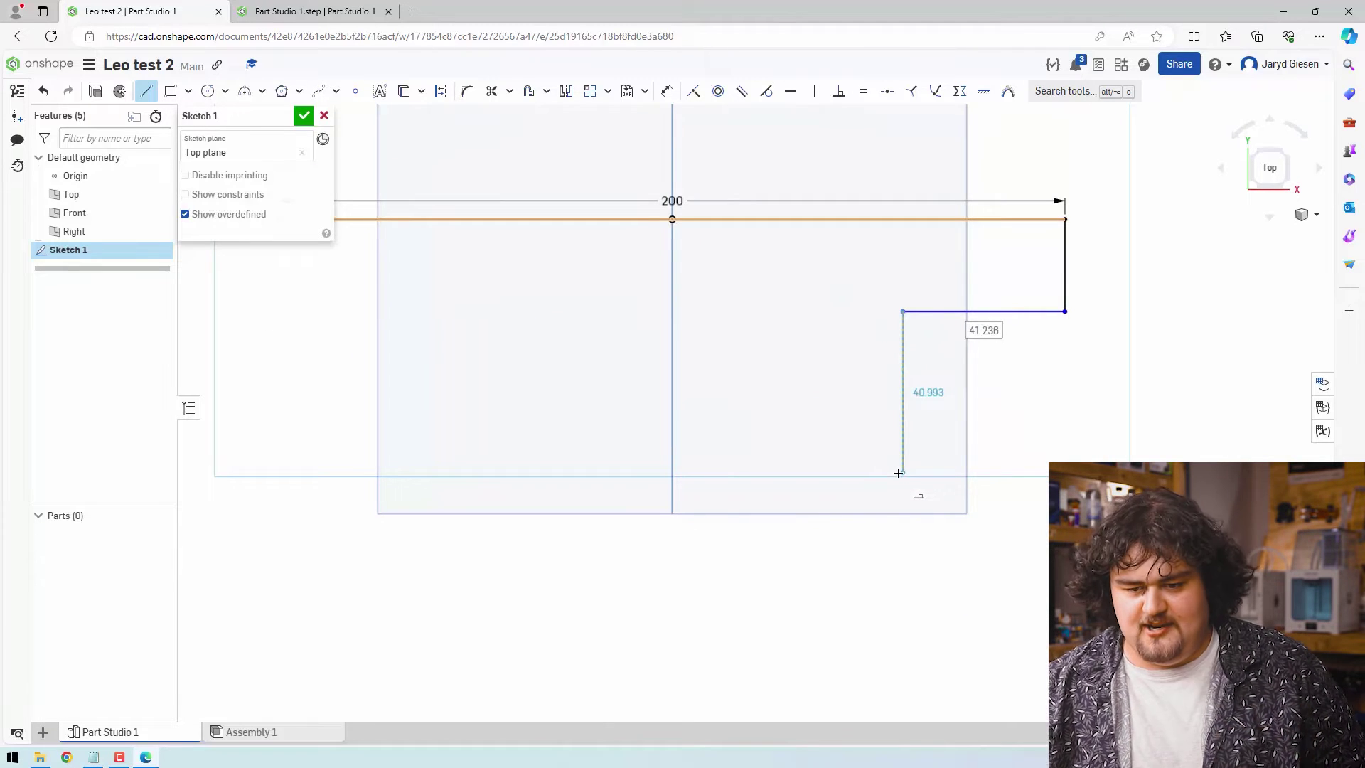
pyautogui.click(903, 492)
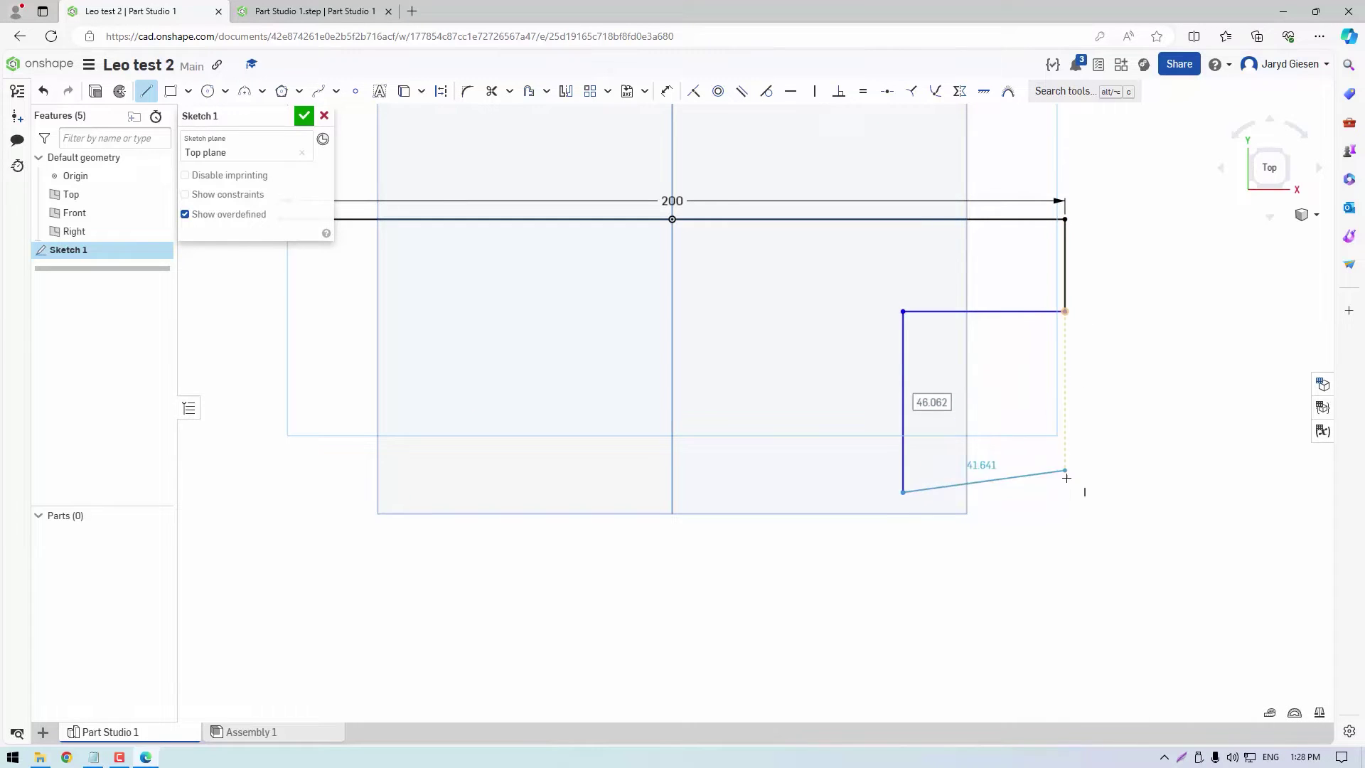
pyautogui.click(1066, 492)
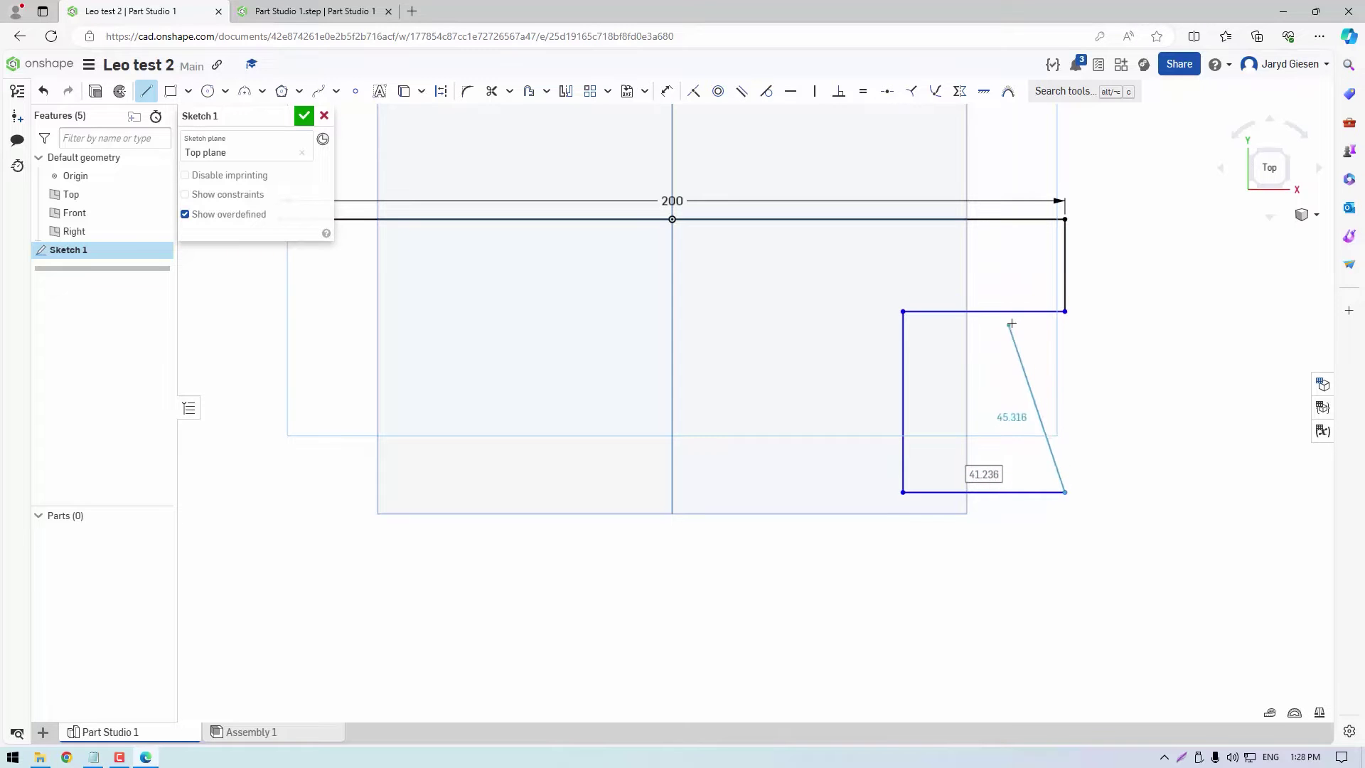
pyautogui.click(1062, 586)
# - Draw the bottom edge and the notched left side, closing at the top line's left end
pyautogui.scroll(-4, 1059, 590)
pyautogui.scroll(3, 1045, 594)
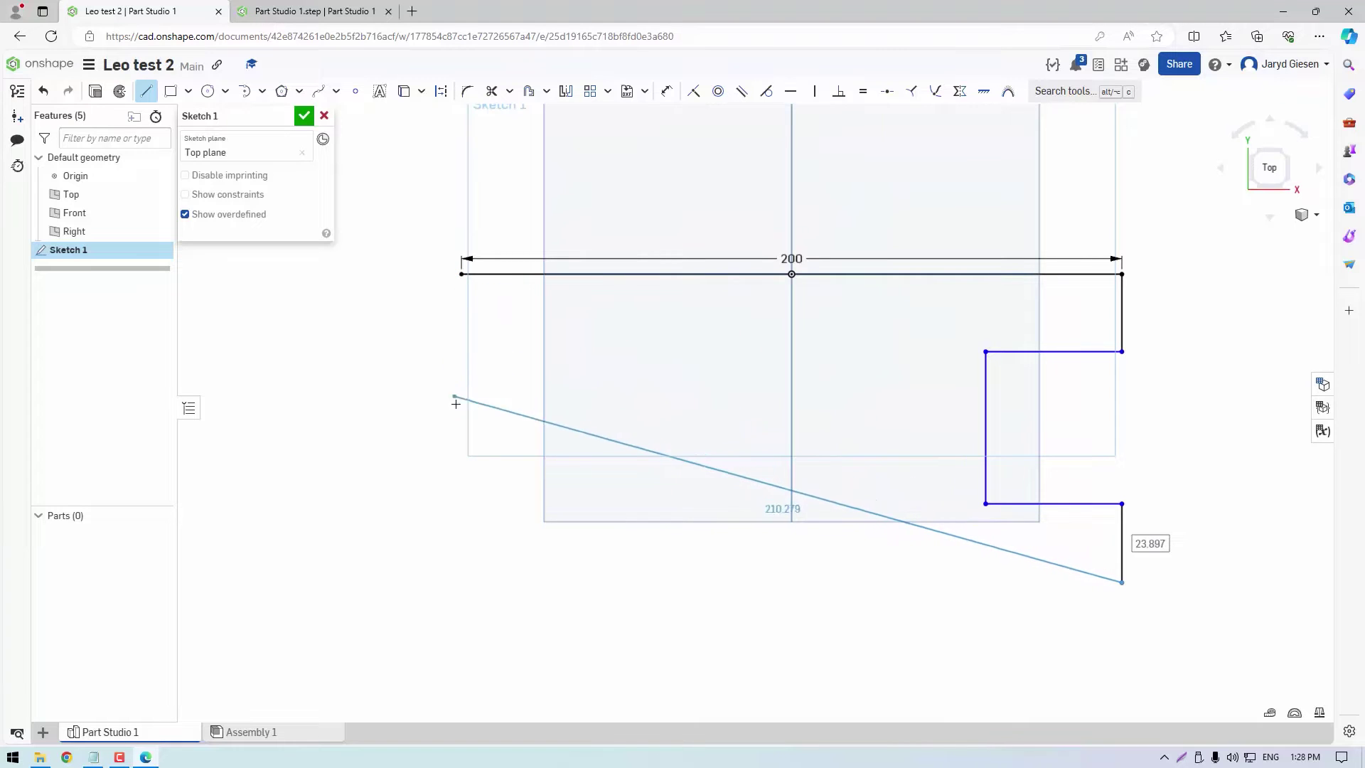
pyautogui.click(463, 583)
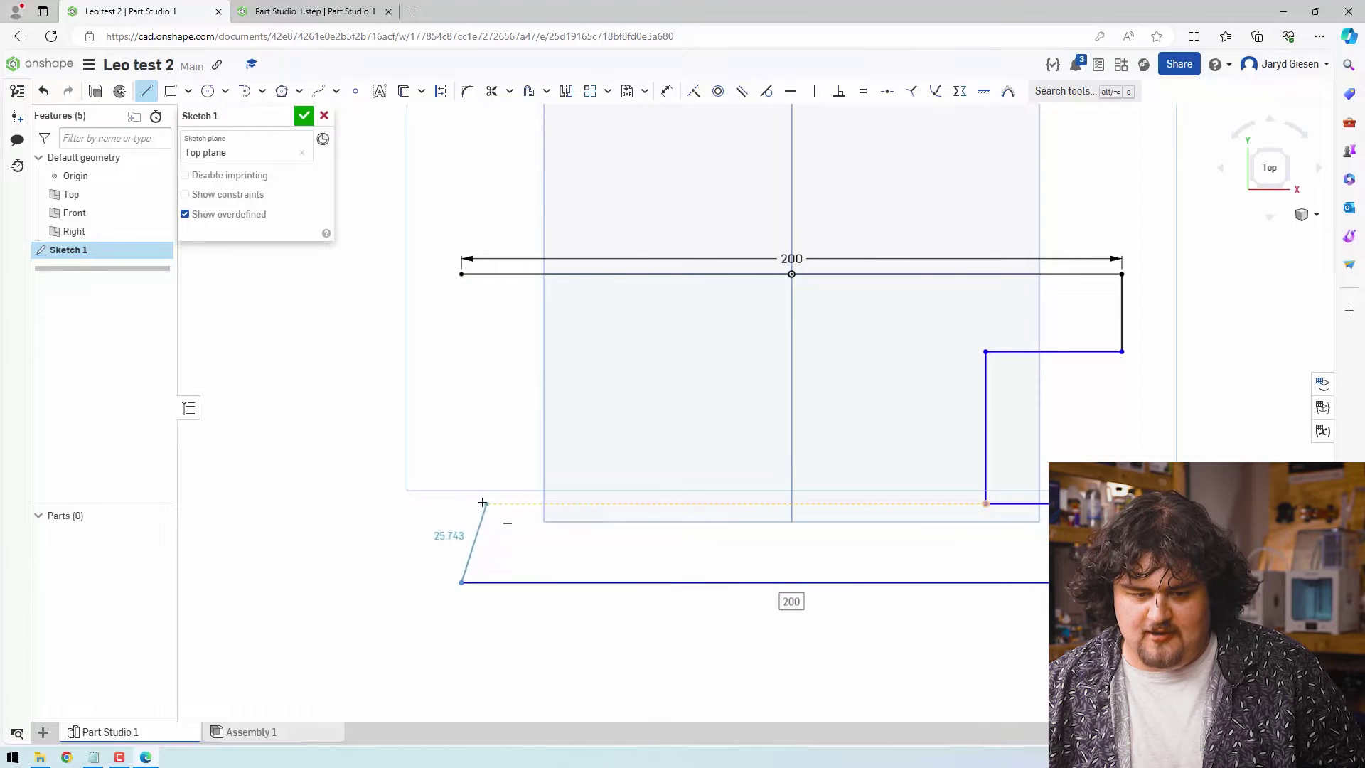
pyautogui.click(460, 502)
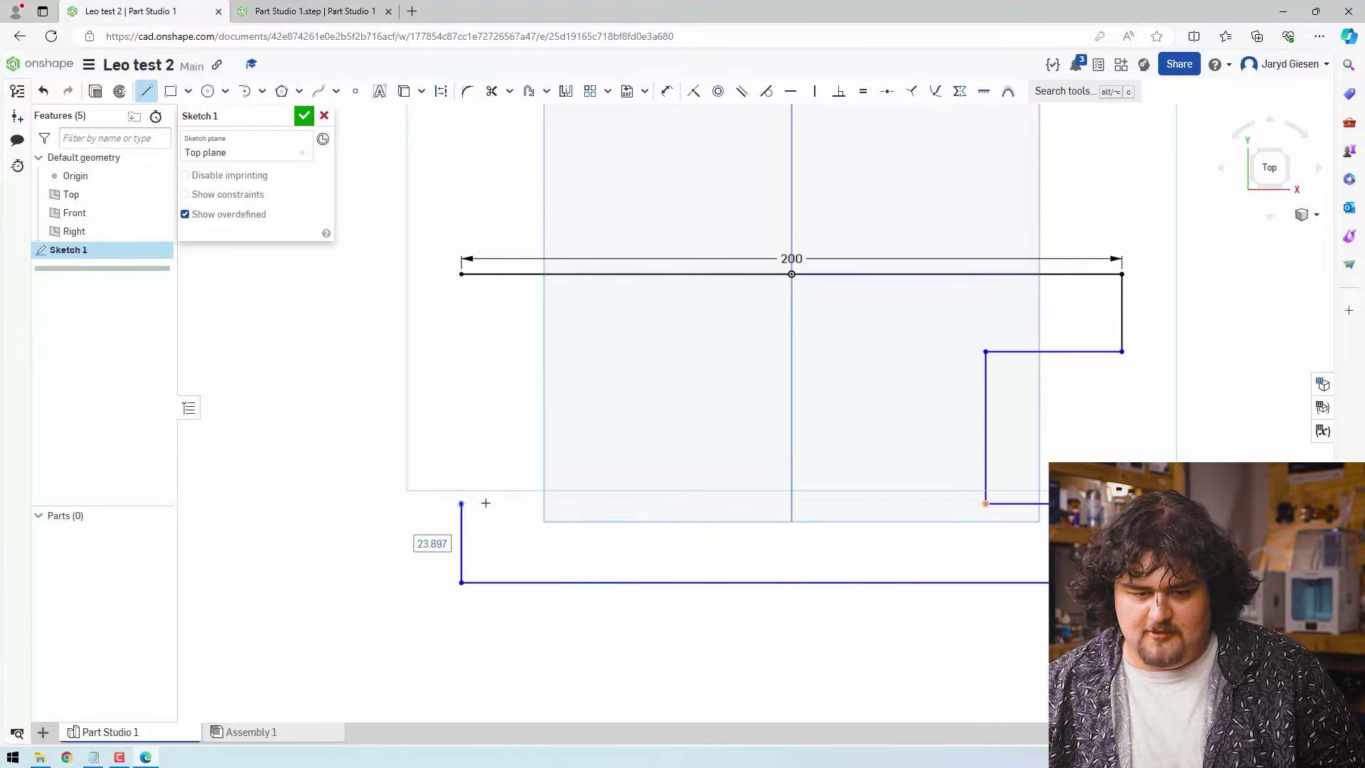
pyautogui.click(606, 504)
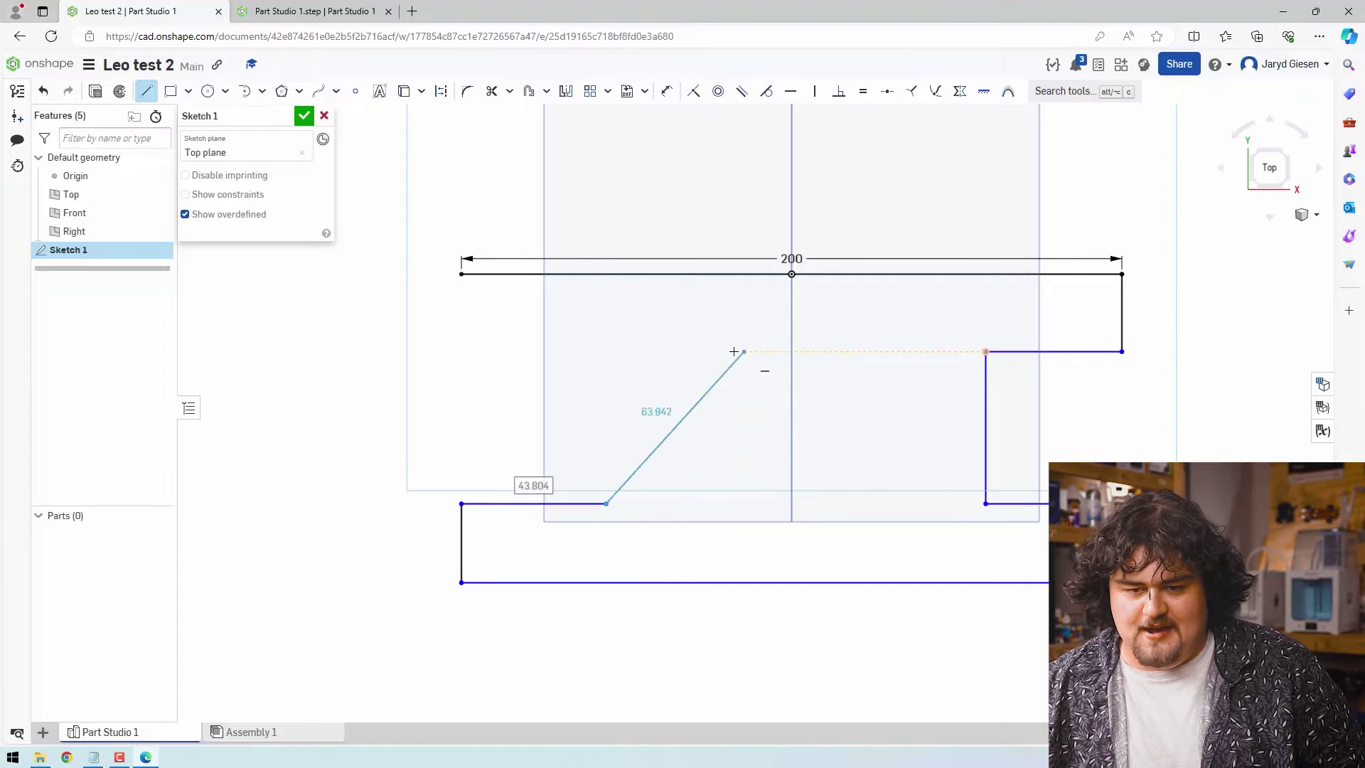
pyautogui.click(605, 353)
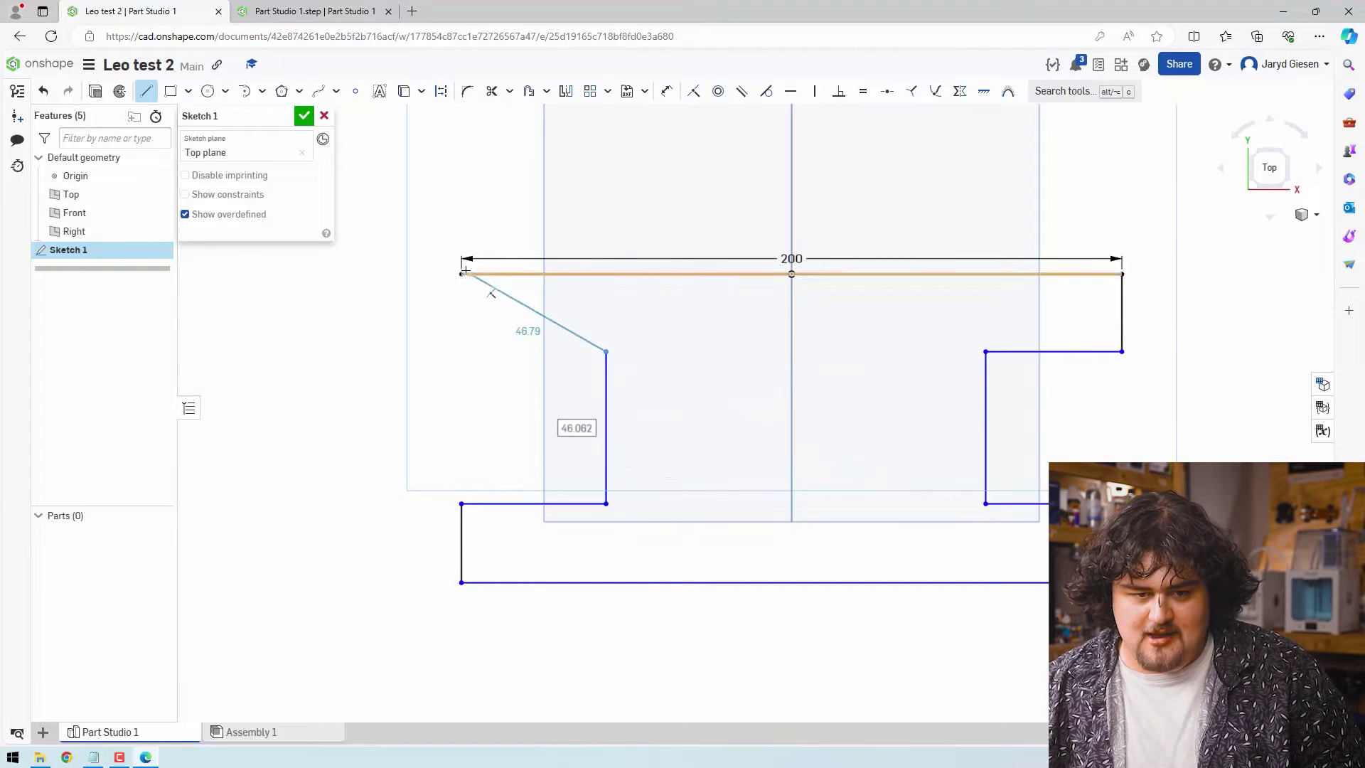
pyautogui.click(462, 351)
pyautogui.click(463, 276)
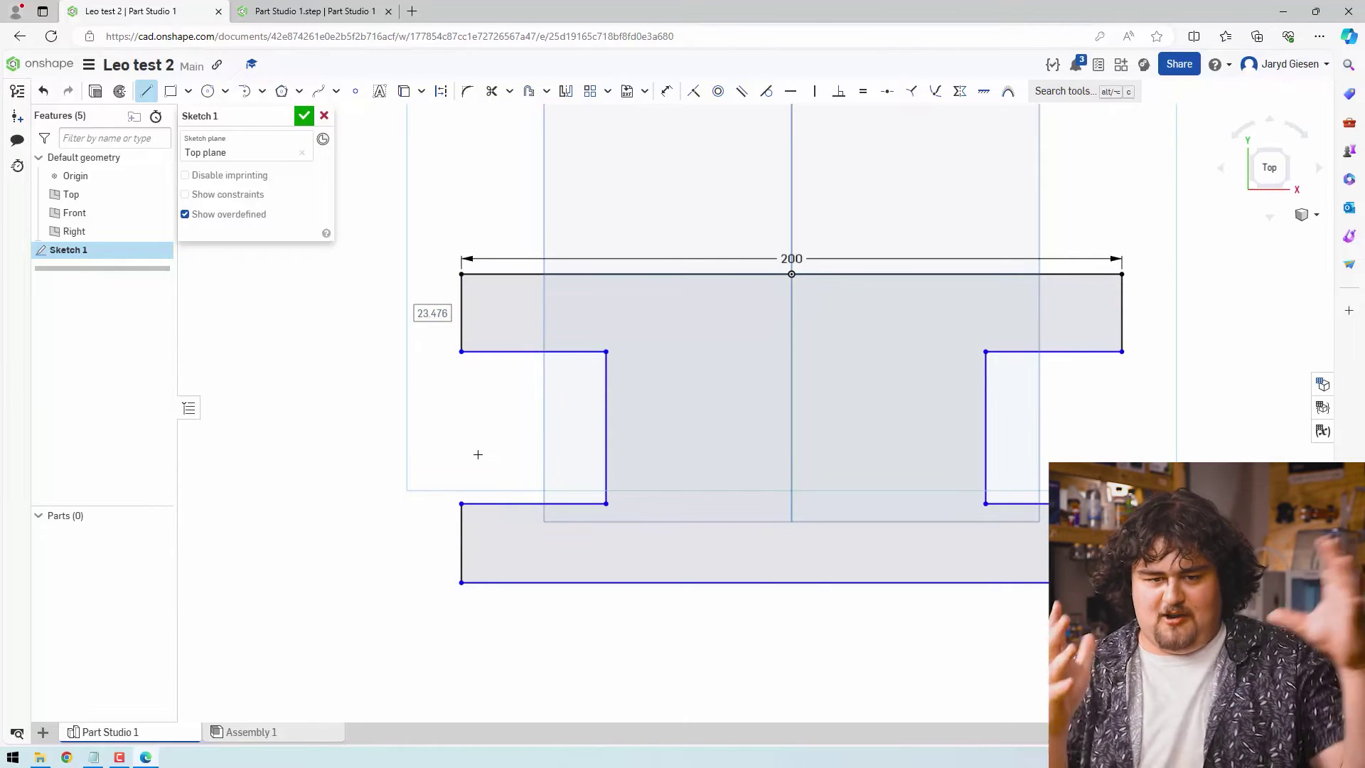
# - Dimension the bottom edge at 200 and both top notch widths at 40
pyautogui.press('Escape')
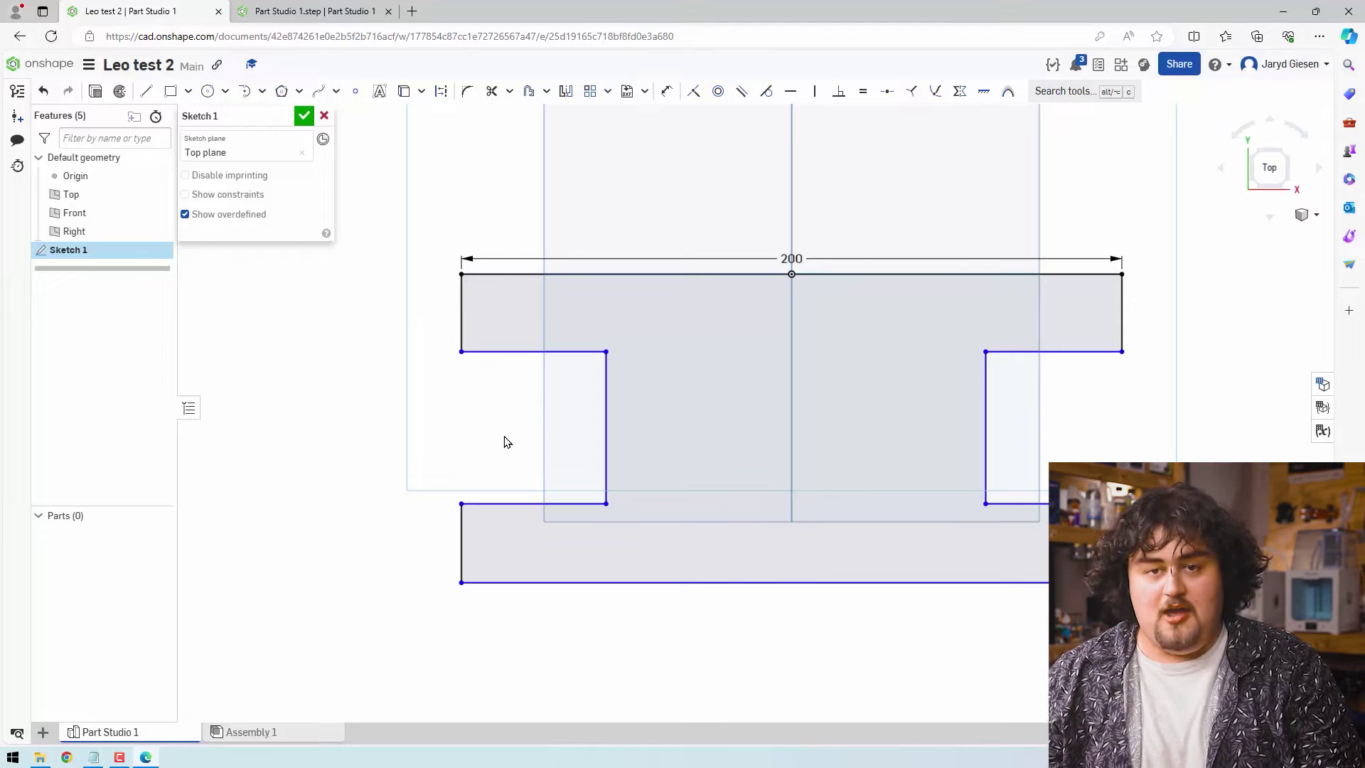
pyautogui.press('d')
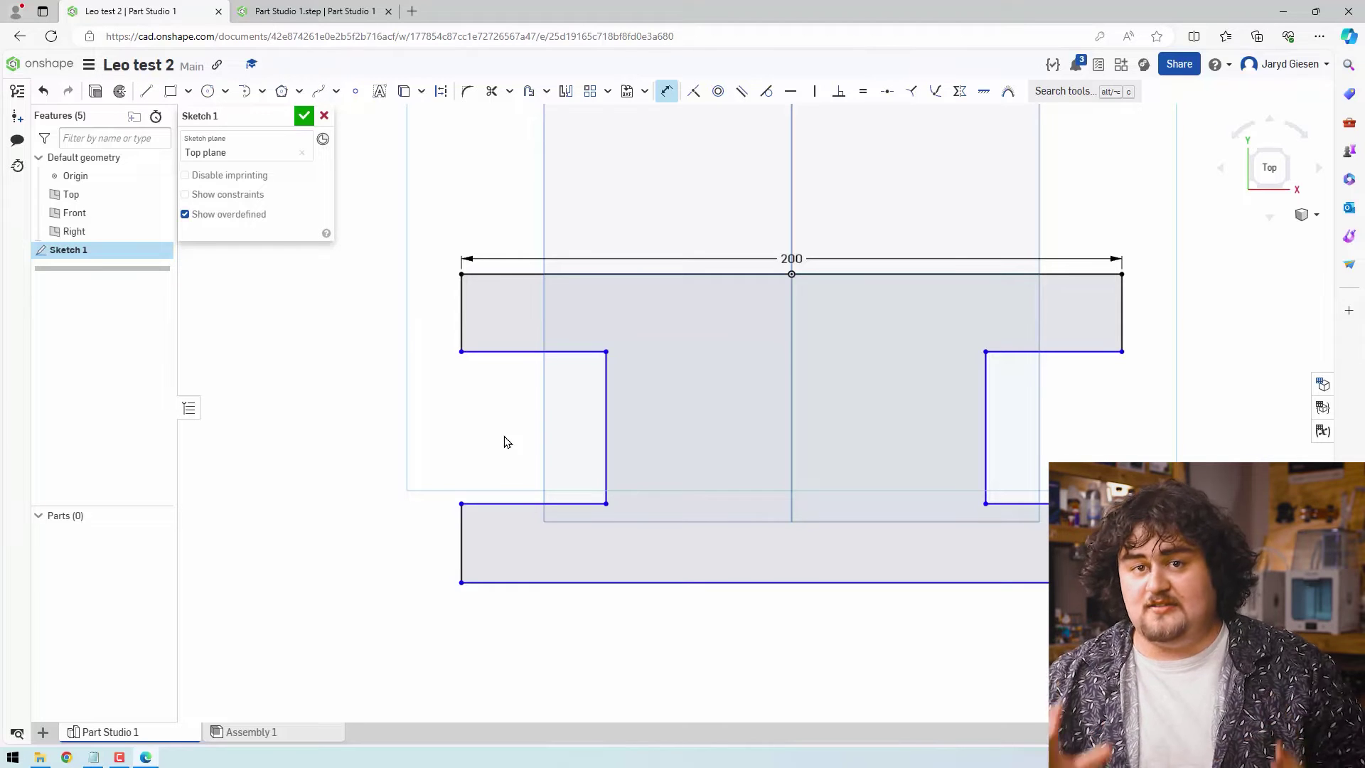
pyautogui.click(847, 583)
pyautogui.click(773, 637)
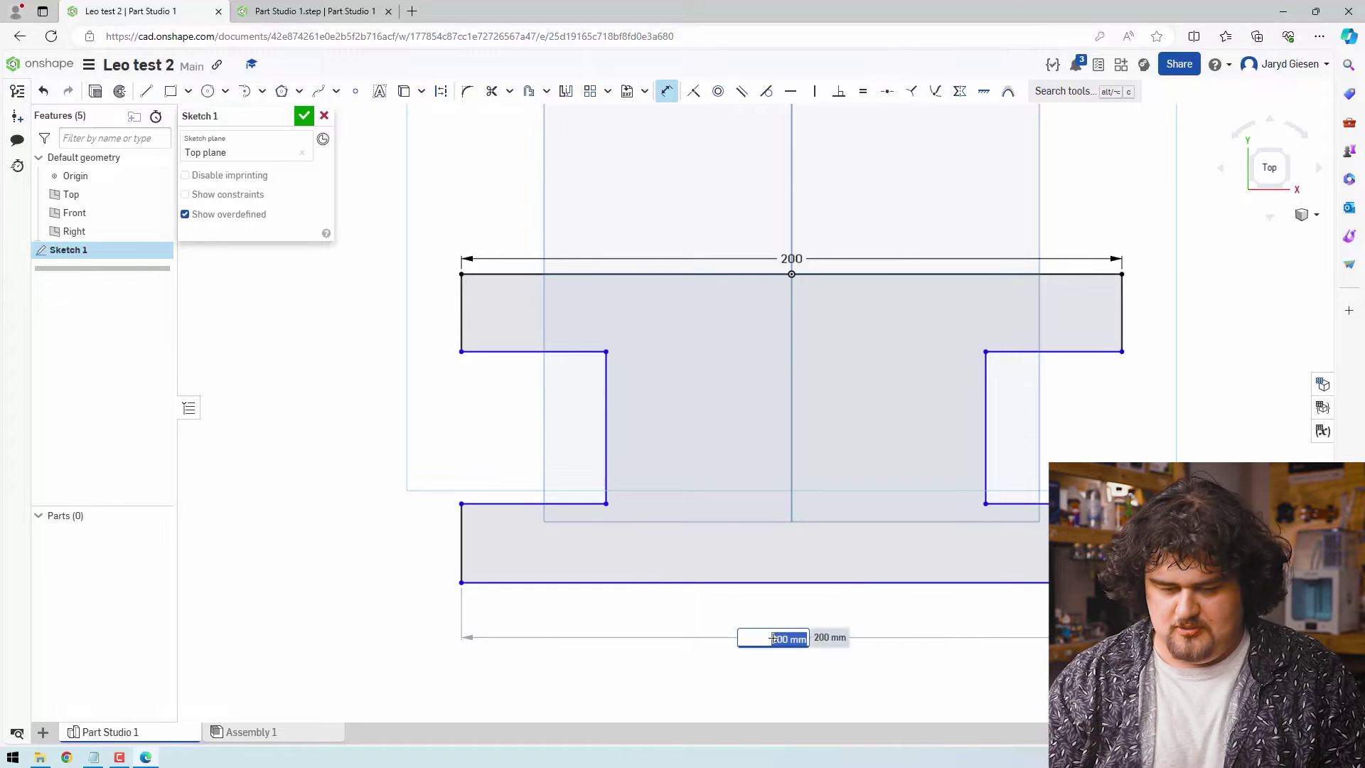
pyautogui.click(1052, 351)
pyautogui.click(1052, 387)
pyautogui.write('40')
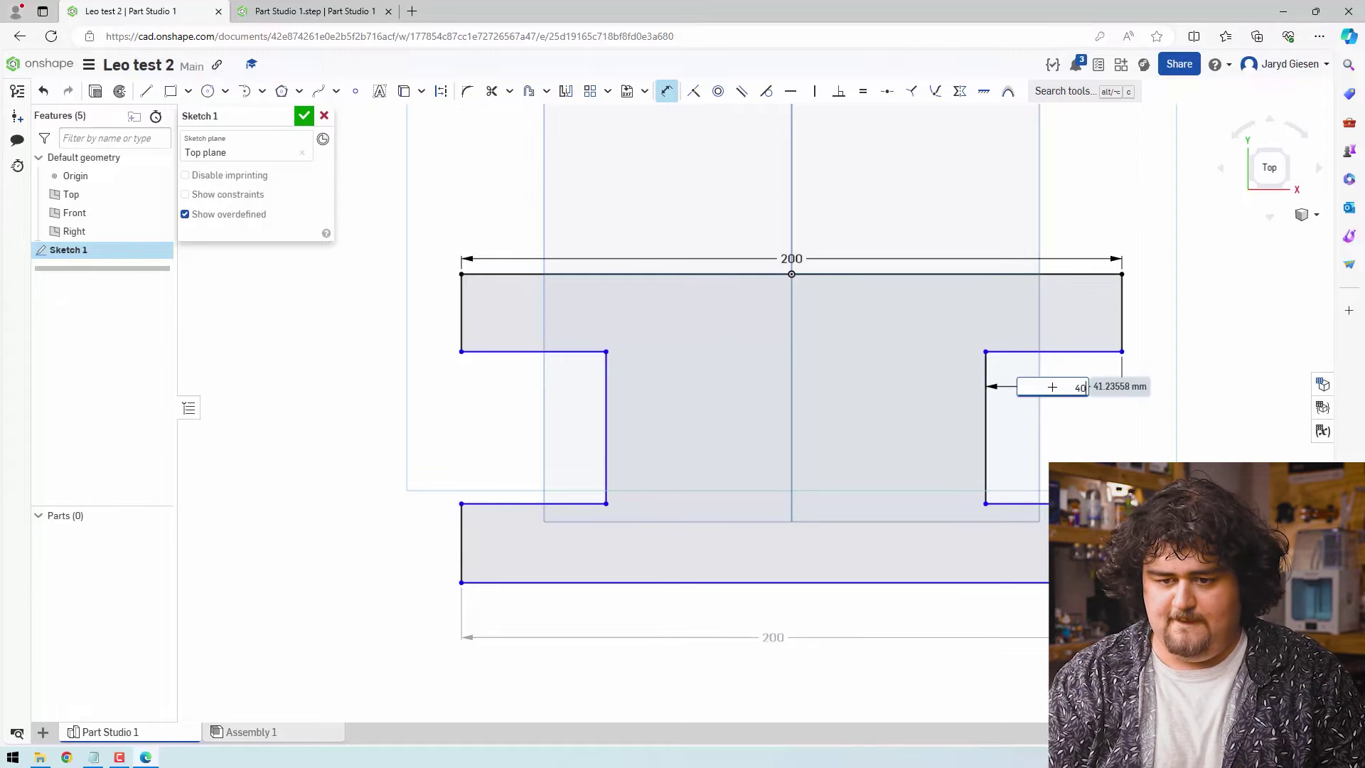
pyautogui.press('Return')
pyautogui.click(515, 351)
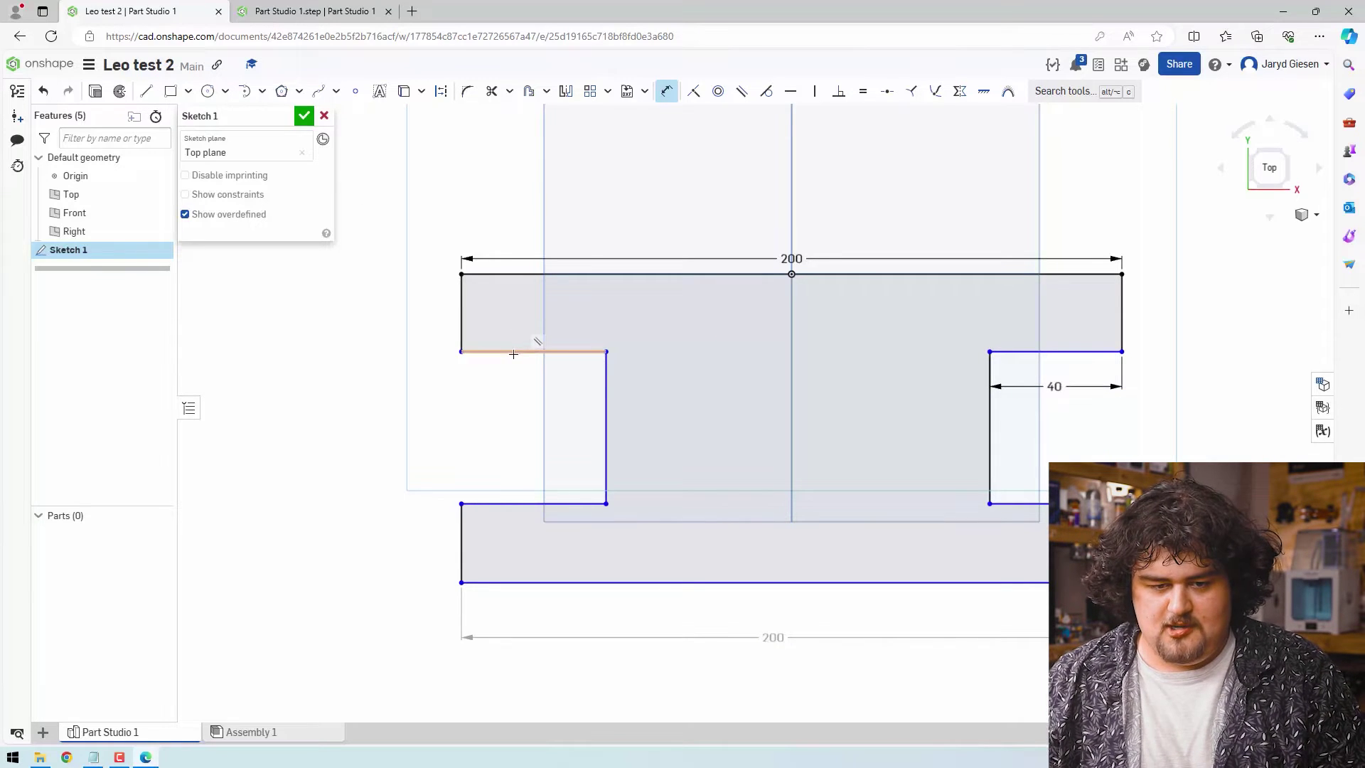
pyautogui.click(514, 386)
pyautogui.write('40')
pyautogui.press('Return')
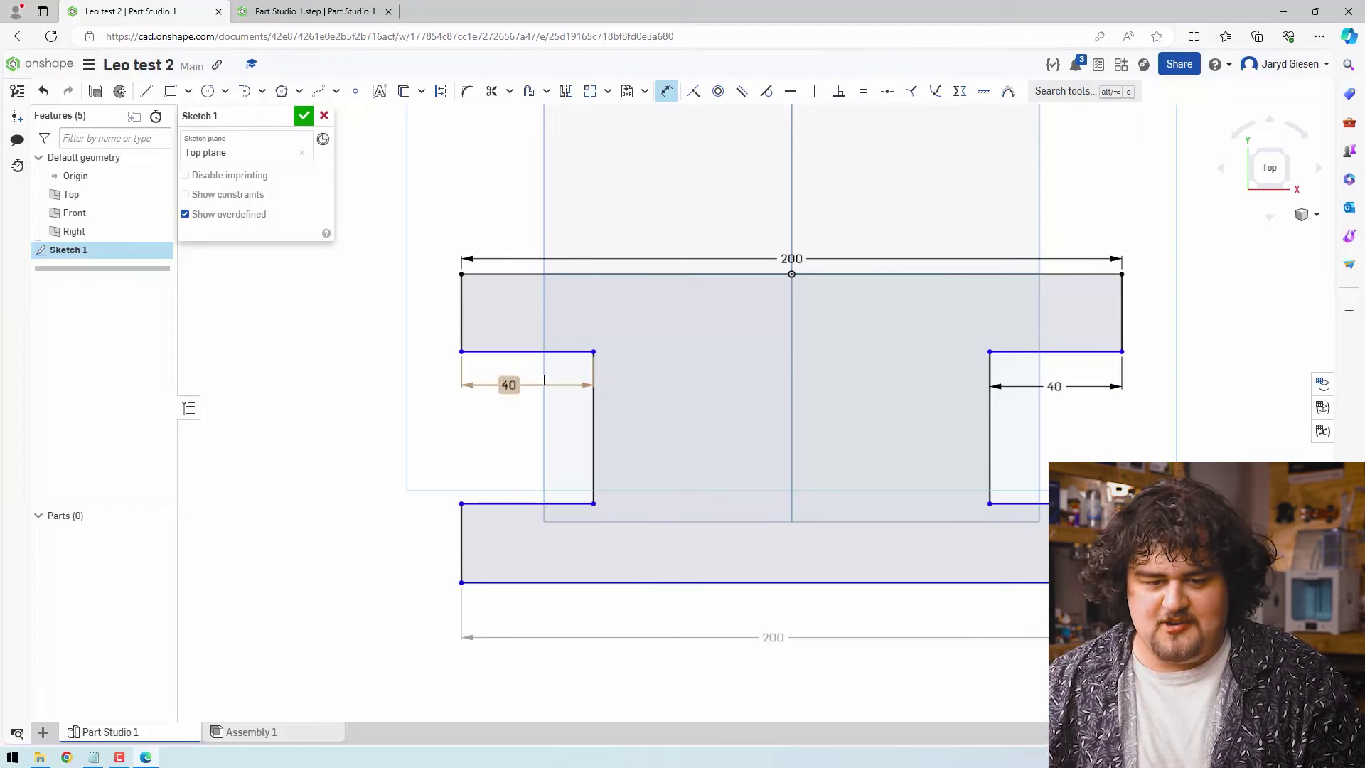
# - Set the upper and lower flange heights to 20
pyautogui.click(461, 313)
pyautogui.click(438, 315)
pyautogui.write('20')
pyautogui.press('Return')
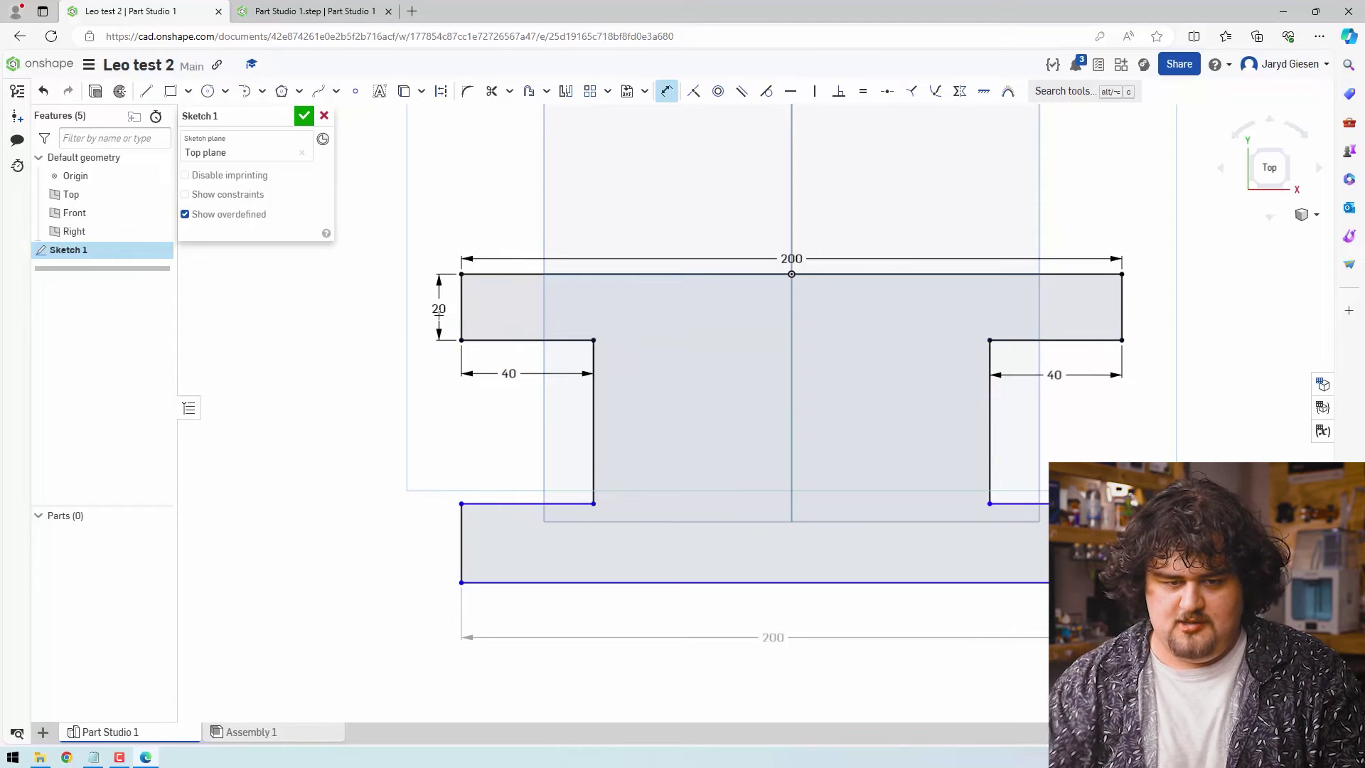
pyautogui.click(462, 530)
pyautogui.click(435, 544)
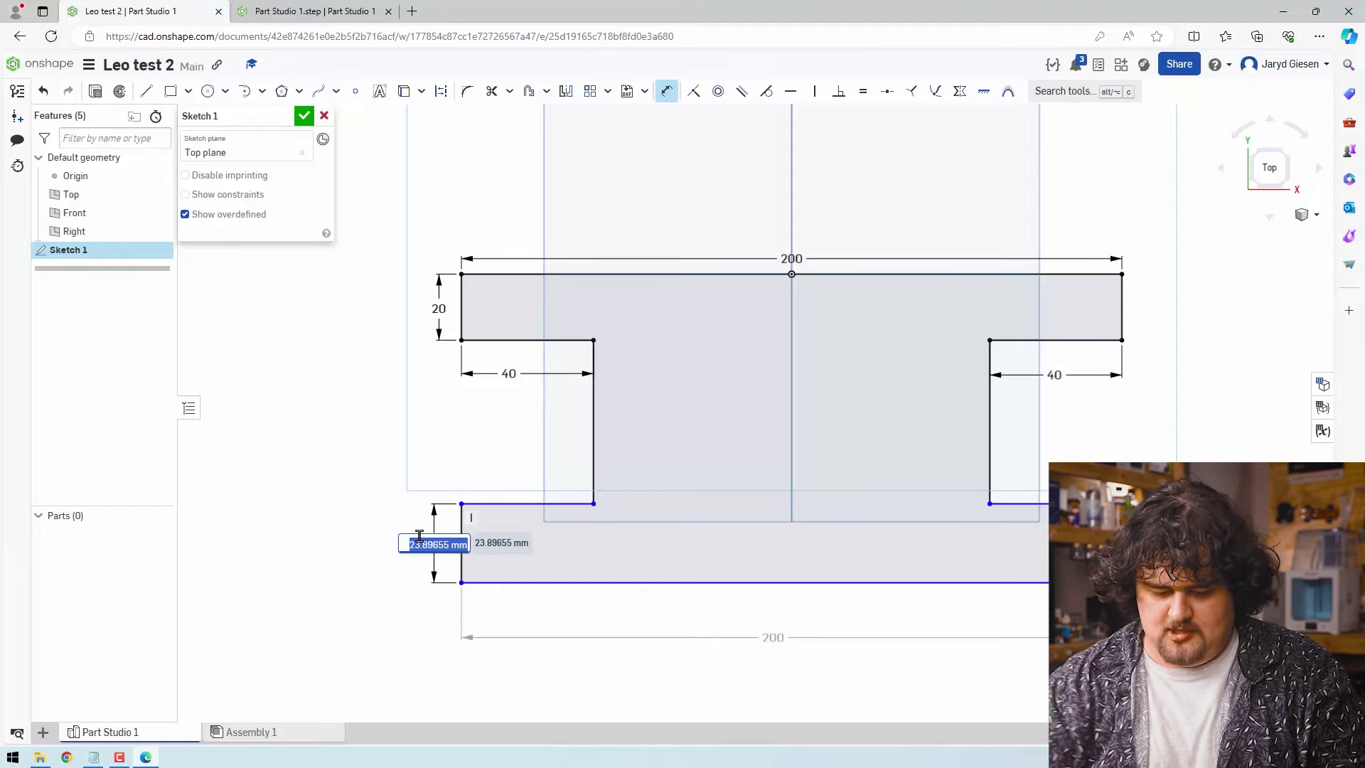
pyautogui.write('20')
pyautogui.press('Return')
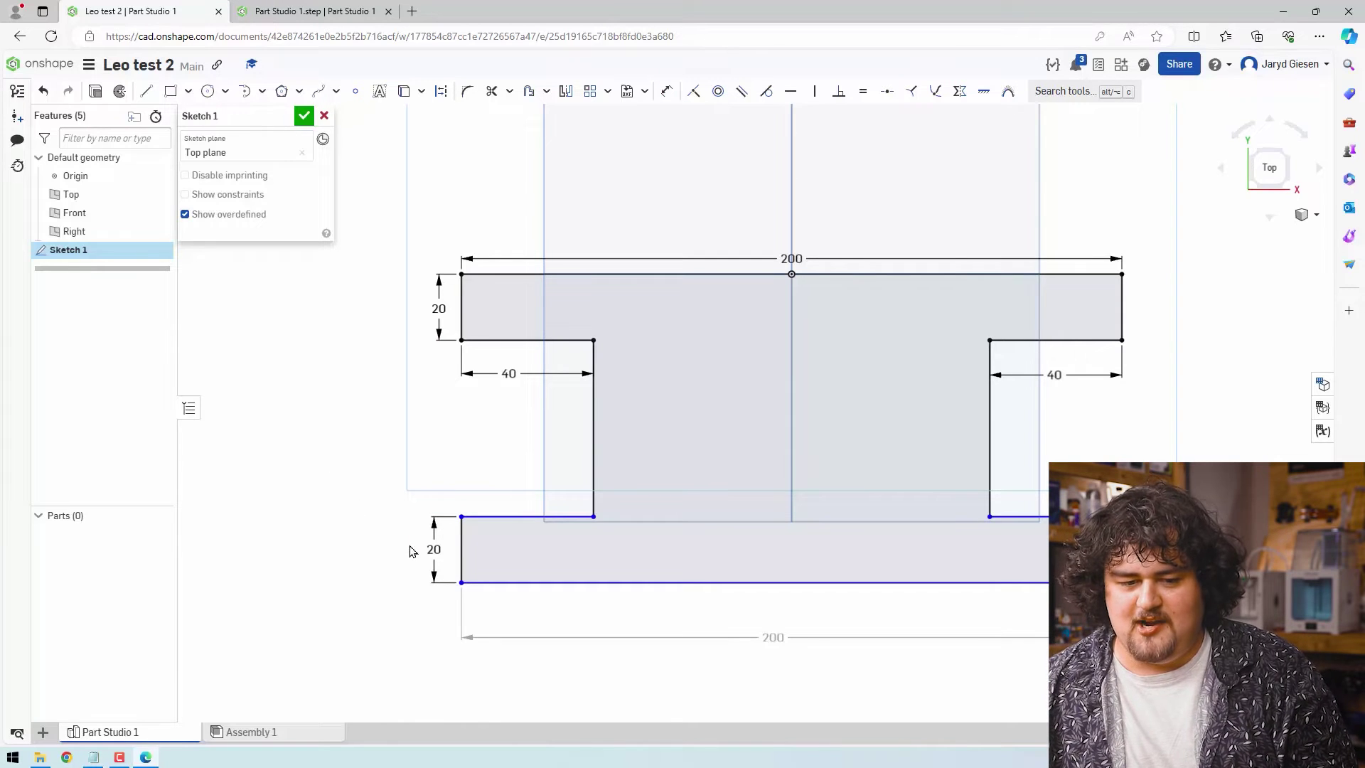
pyautogui.hotkey('ctrl', 'z')
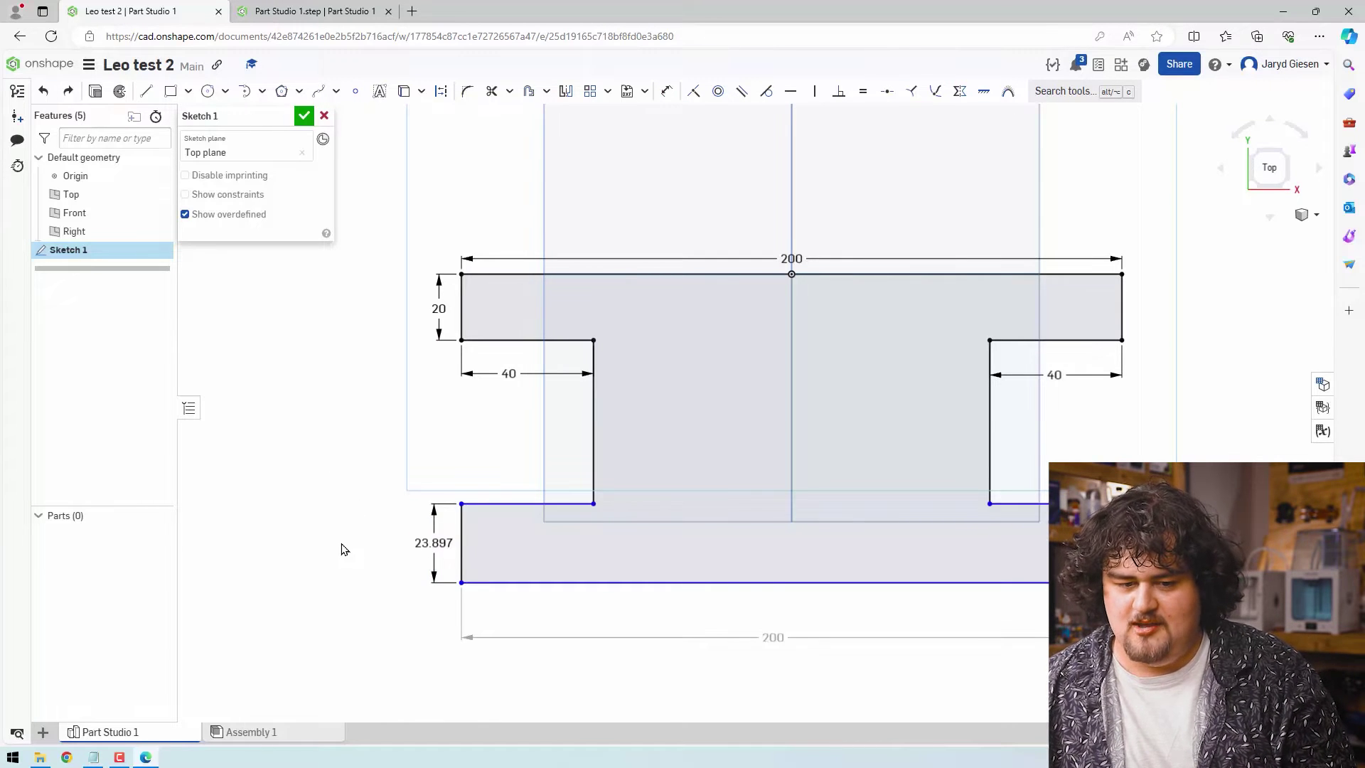
pyautogui.hotkey('ctrl', 'y')
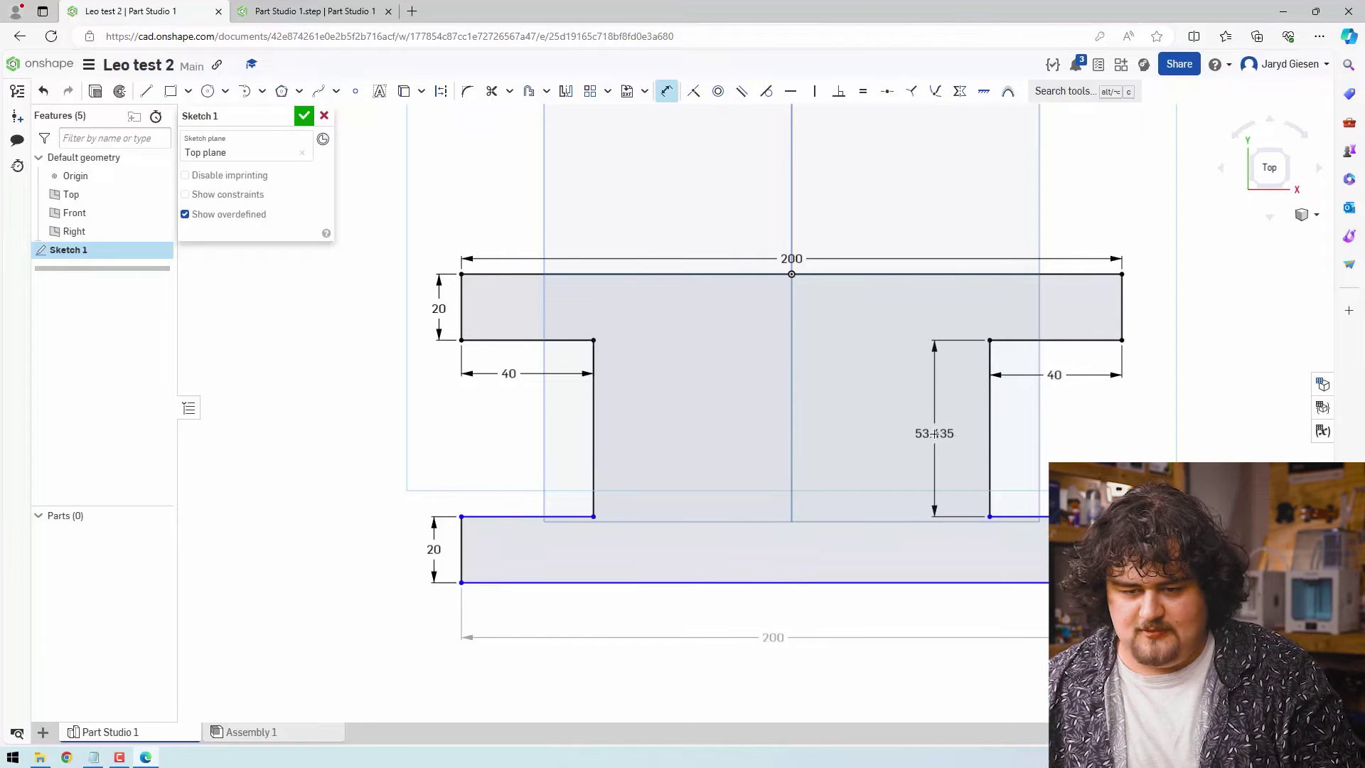
# - Add an 80 mm dimension between the flanges and move it outside the right edge
pyautogui.click(934, 434)
pyautogui.write('80')
pyautogui.press('Return')
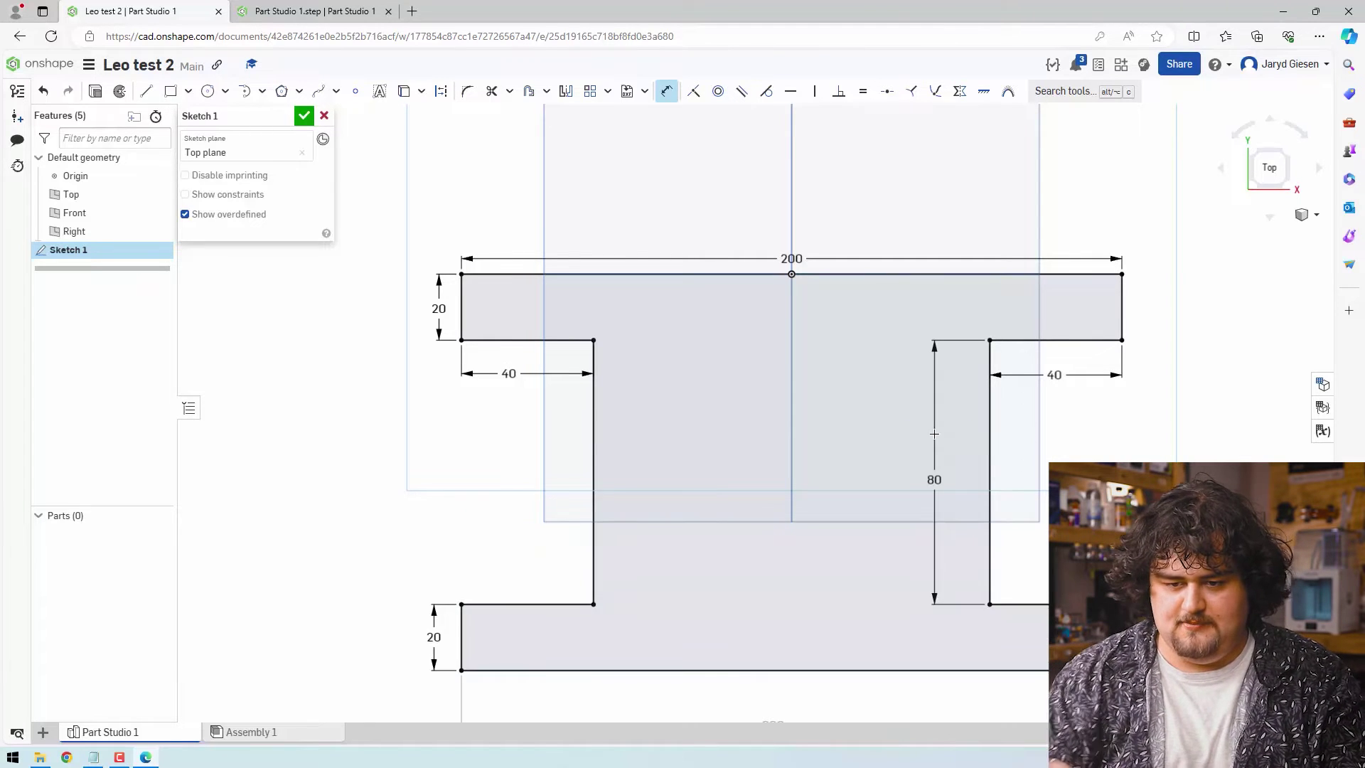
pyautogui.scroll(1, 935, 419)
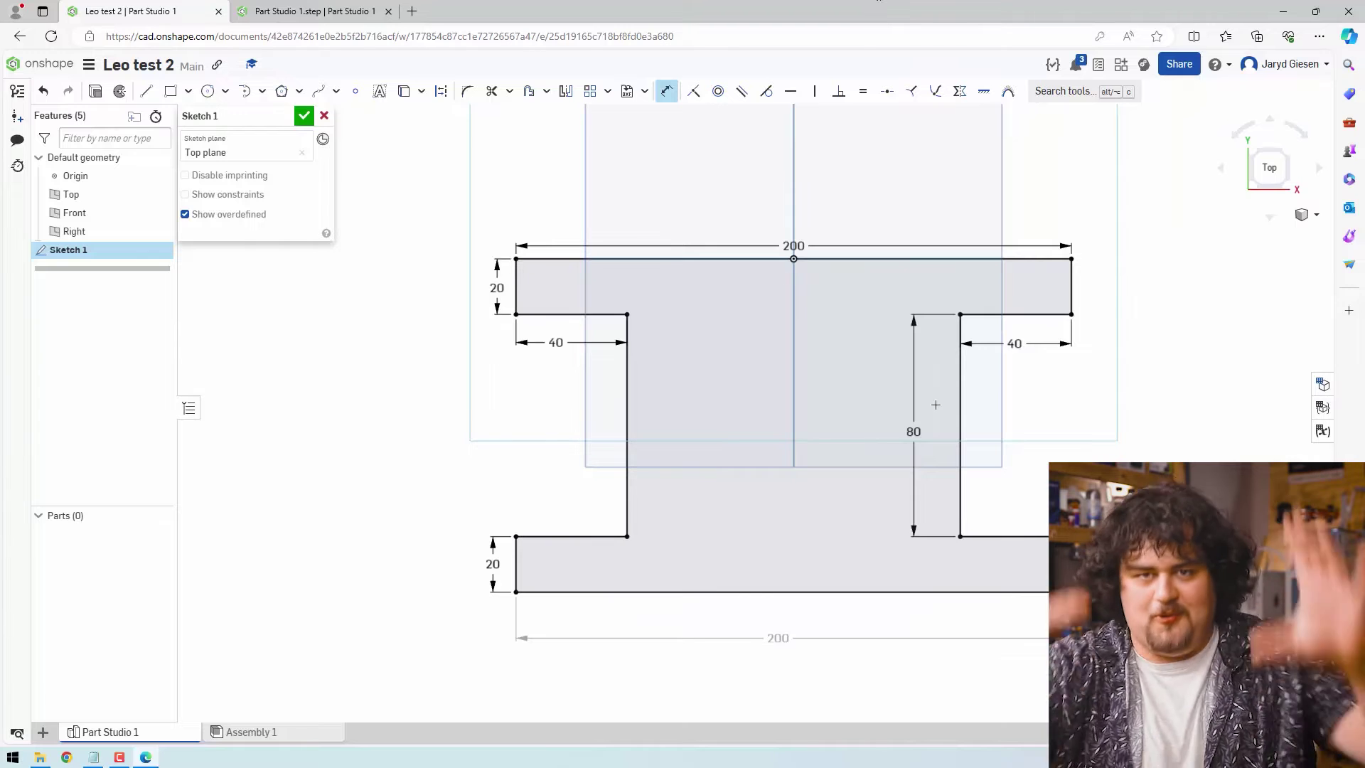
pyautogui.press('Escape')
pyautogui.moveTo(913, 427); pyautogui.dragTo(1107, 420)
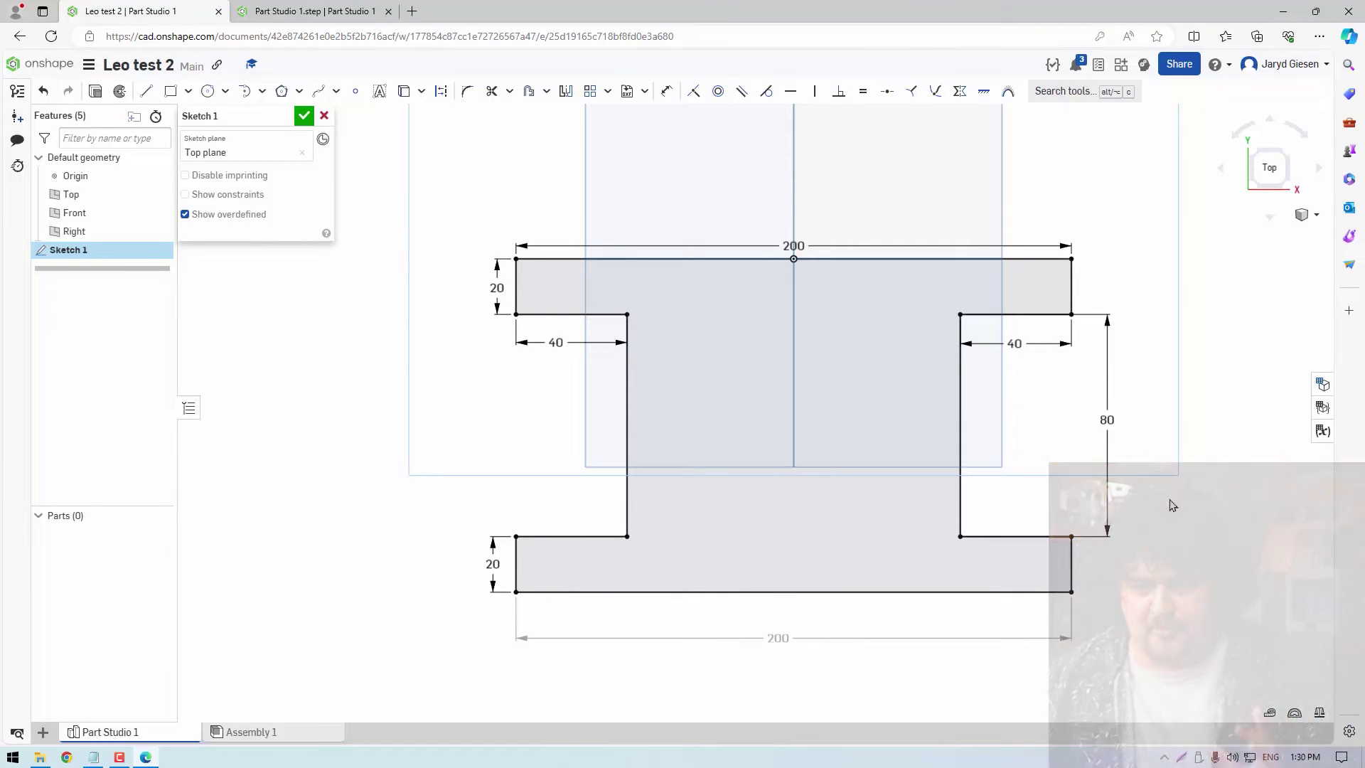
pyautogui.press('u')
pyautogui.click(1026, 539)
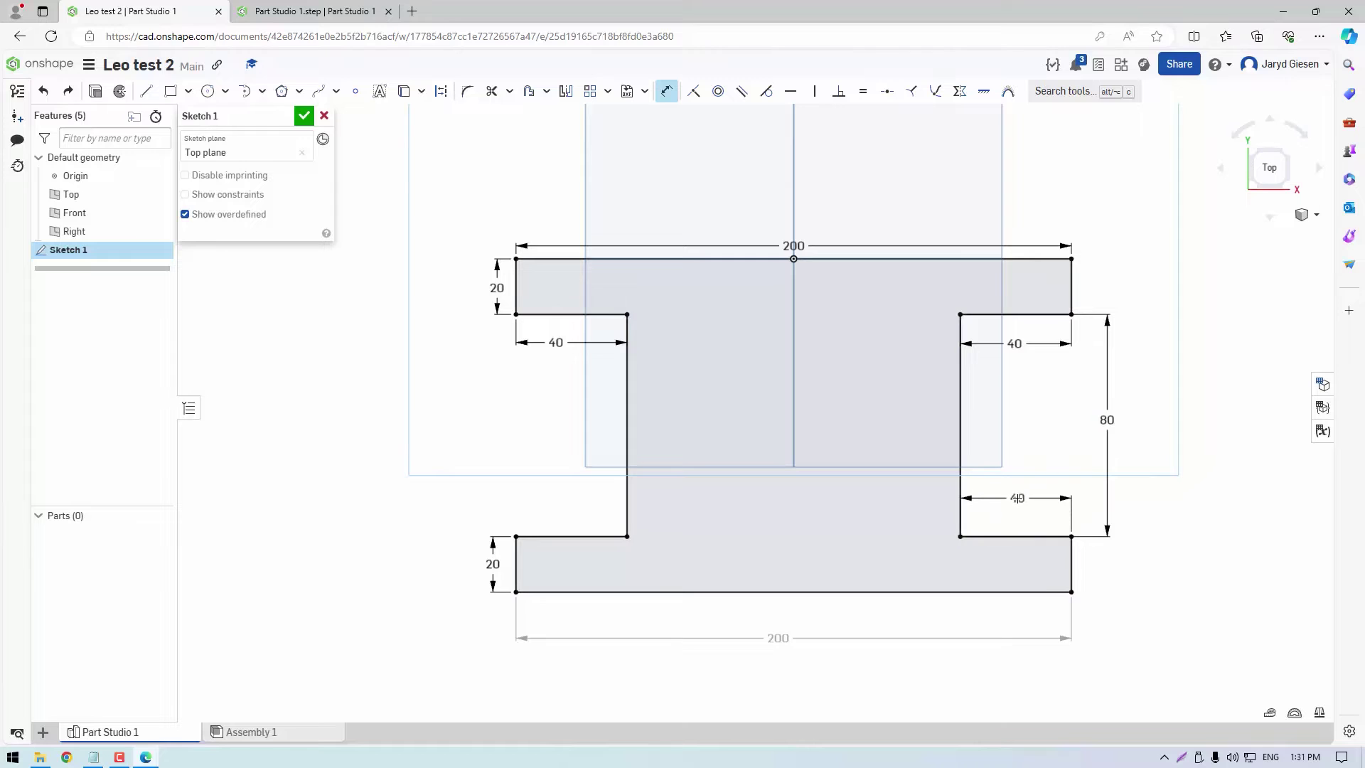
pyautogui.click(1017, 499)
pyautogui.write('30')
pyautogui.press('Return')
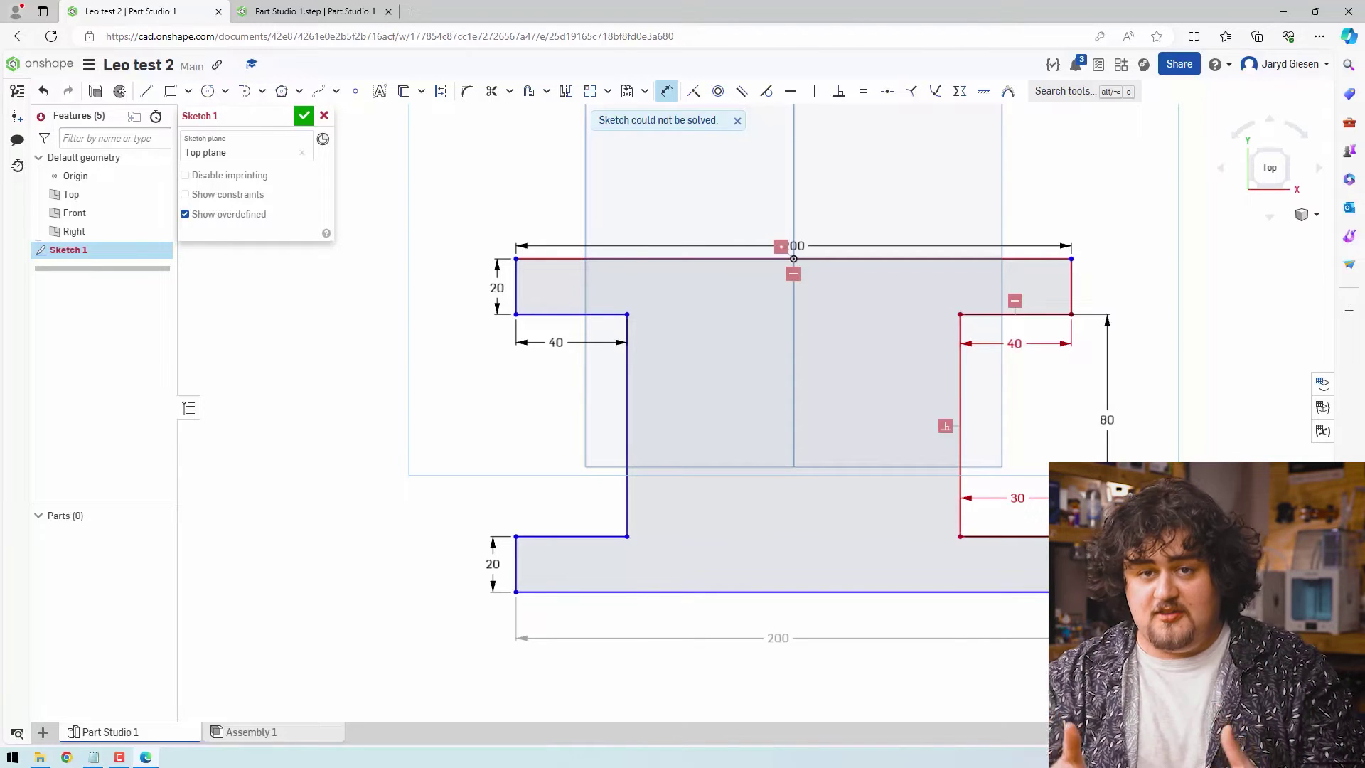
pyautogui.hotkey('ctrl', 'z')
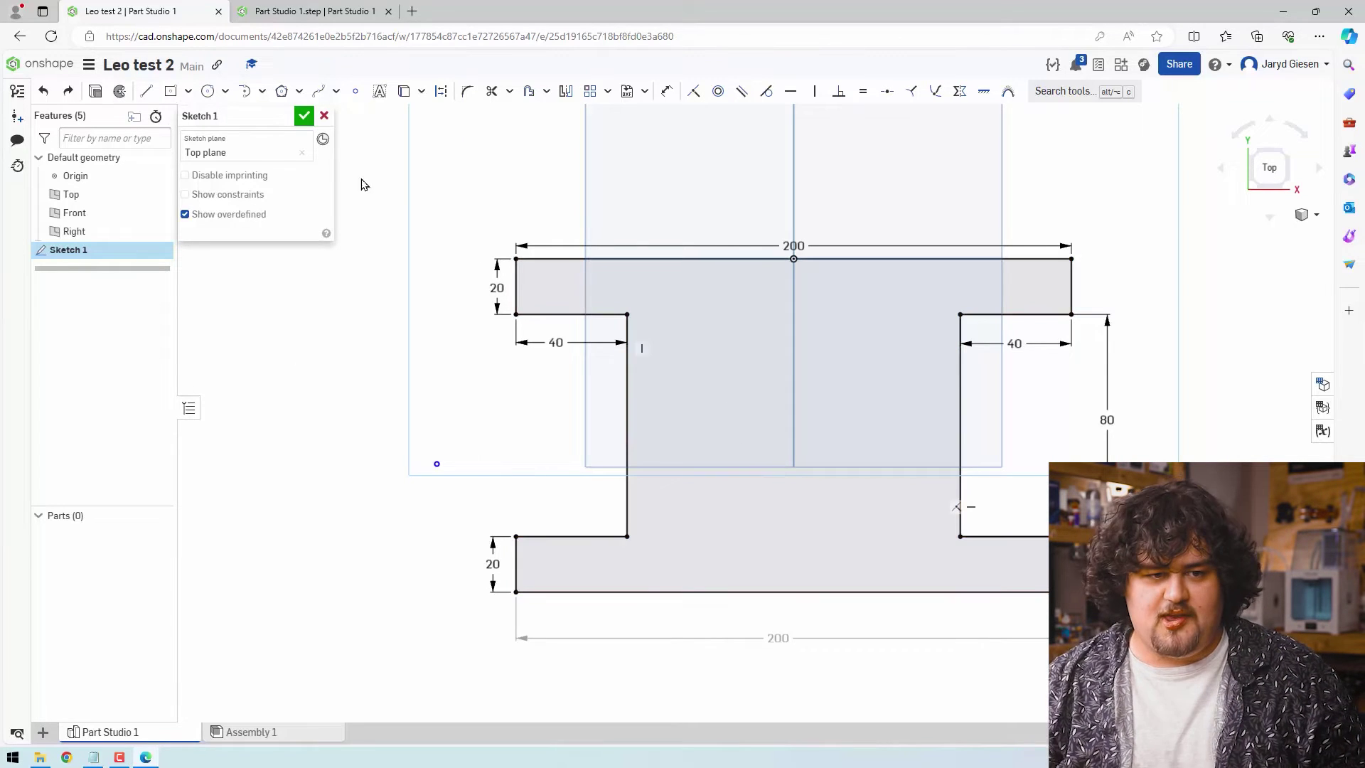
# - Draw a centre-point rectangle on the vertical centre line between the flanges
pyautogui.click(169, 93)
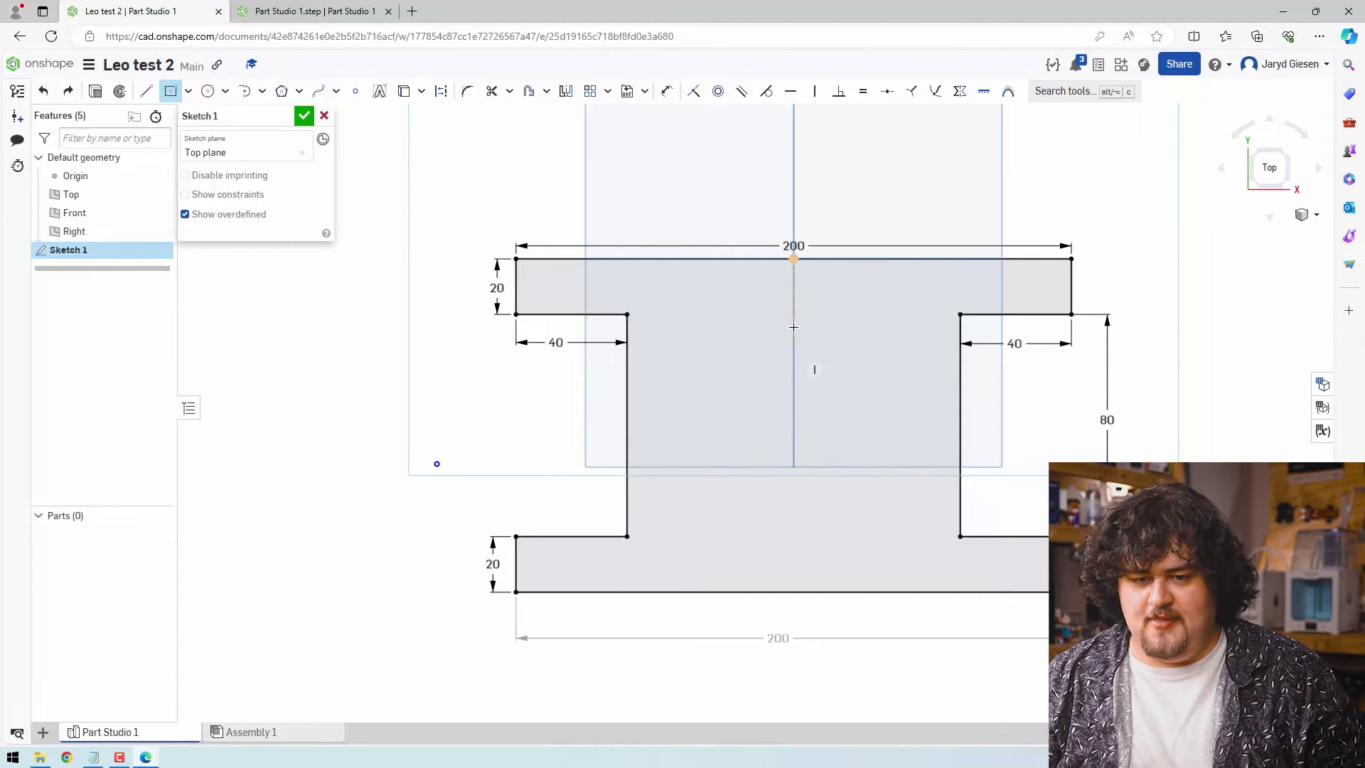
pyautogui.click(794, 427)
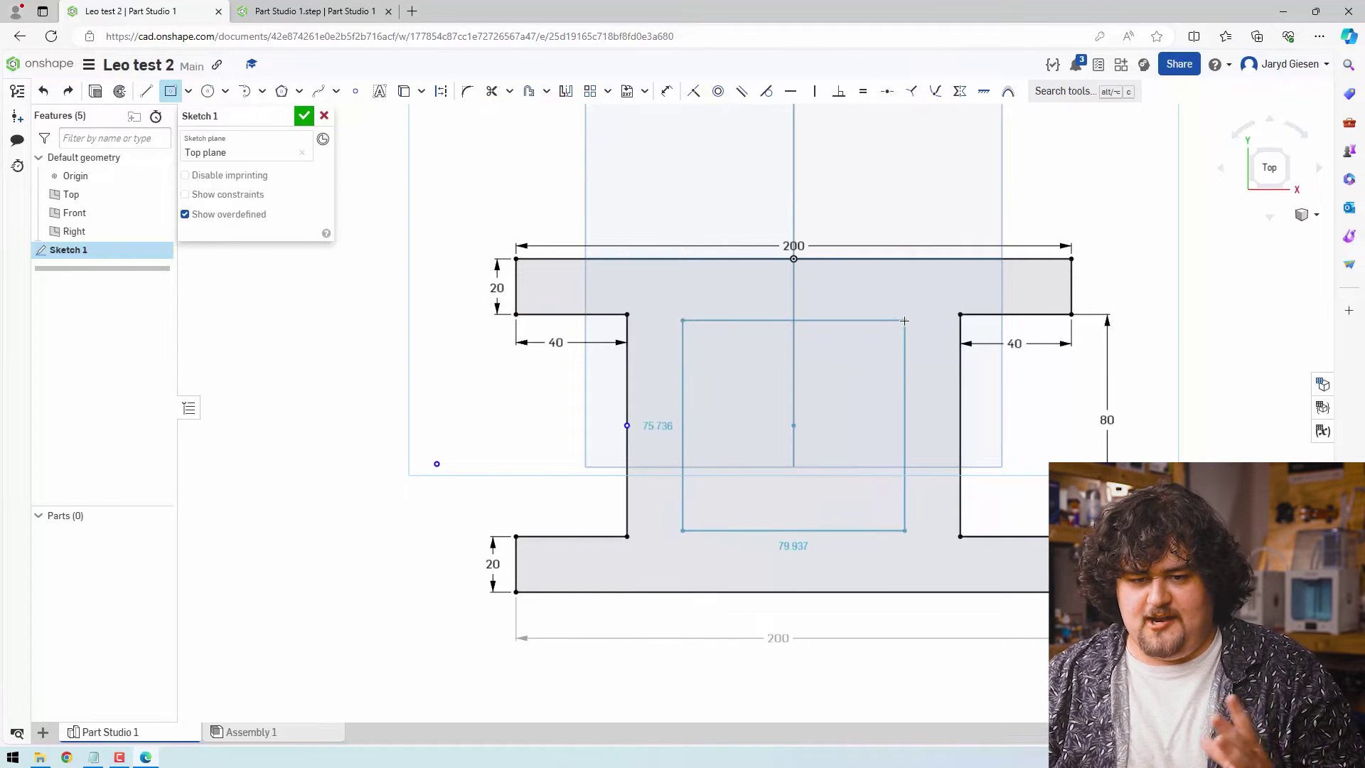
pyautogui.click(894, 346)
pyautogui.press('Tab')
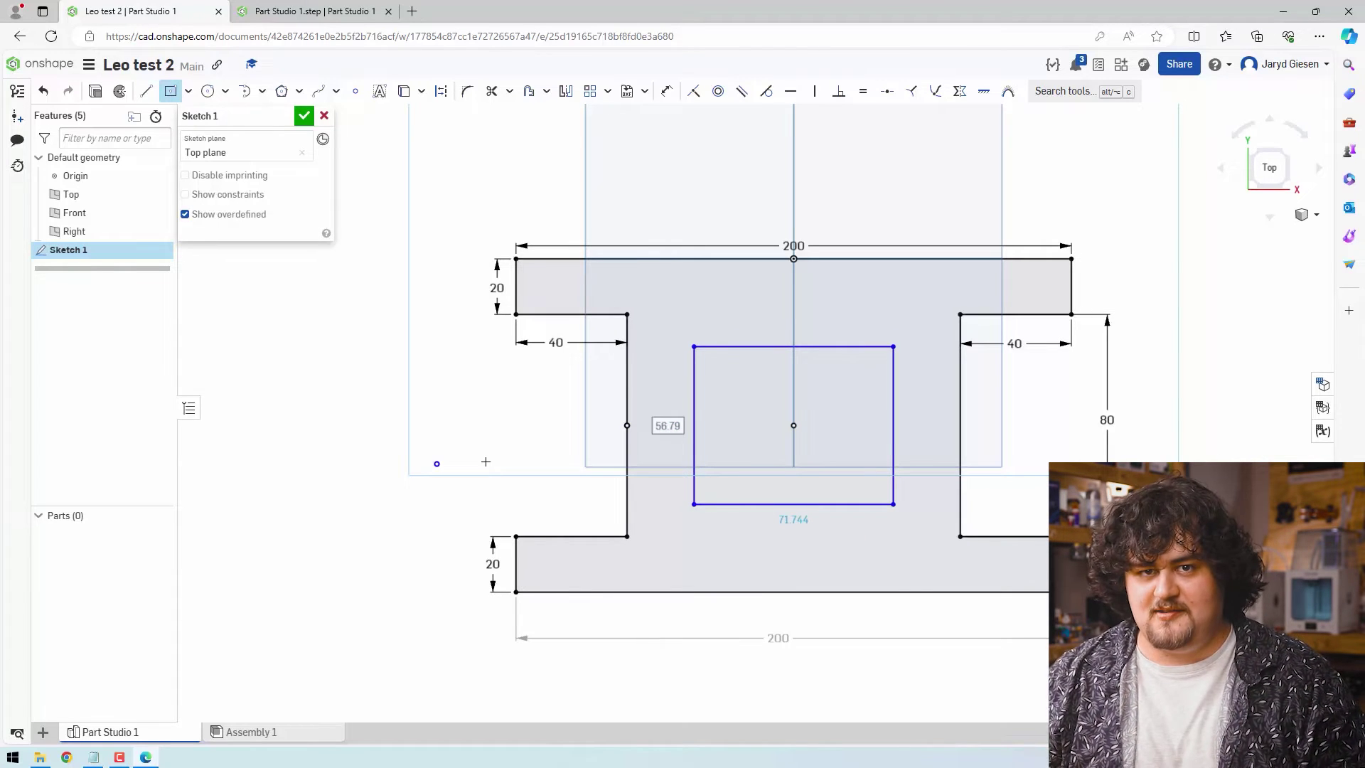
pyautogui.press('Escape')
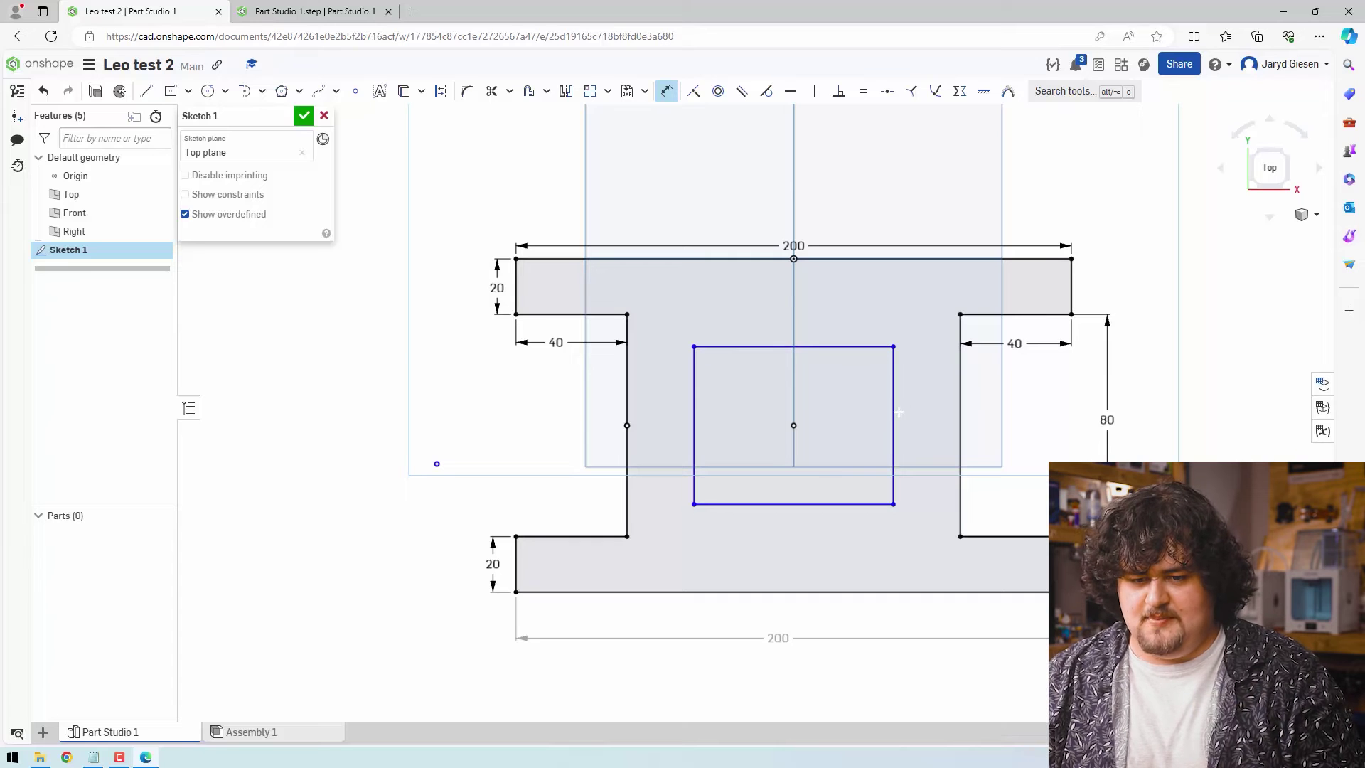
# - Add an 80 height dimension to the rectangle's right side, then undo it
pyautogui.click(897, 413)
pyautogui.click(910, 412)
pyautogui.write('80')
pyautogui.press('Return')
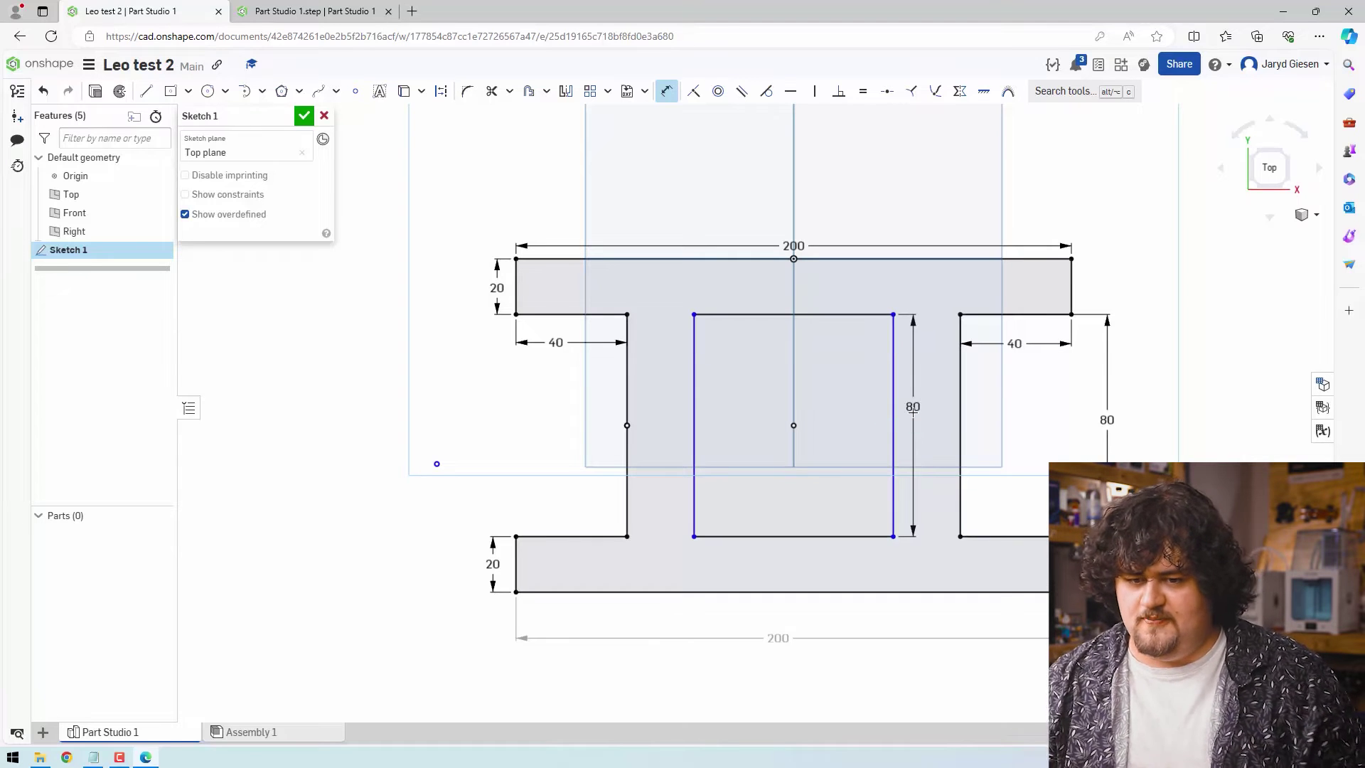
pyautogui.press('Escape')
pyautogui.hotkey('ctrl', 'z')
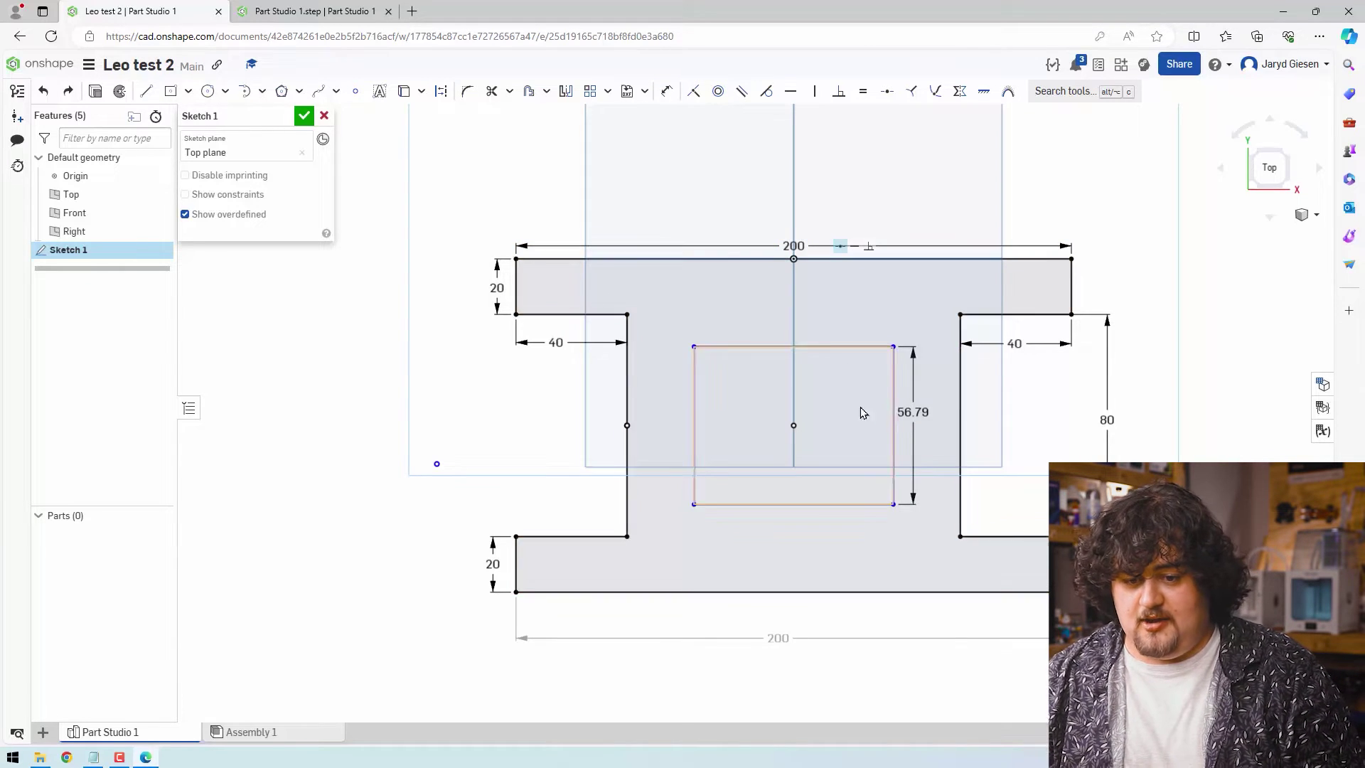
pyautogui.hotkey('ctrl', 'z')
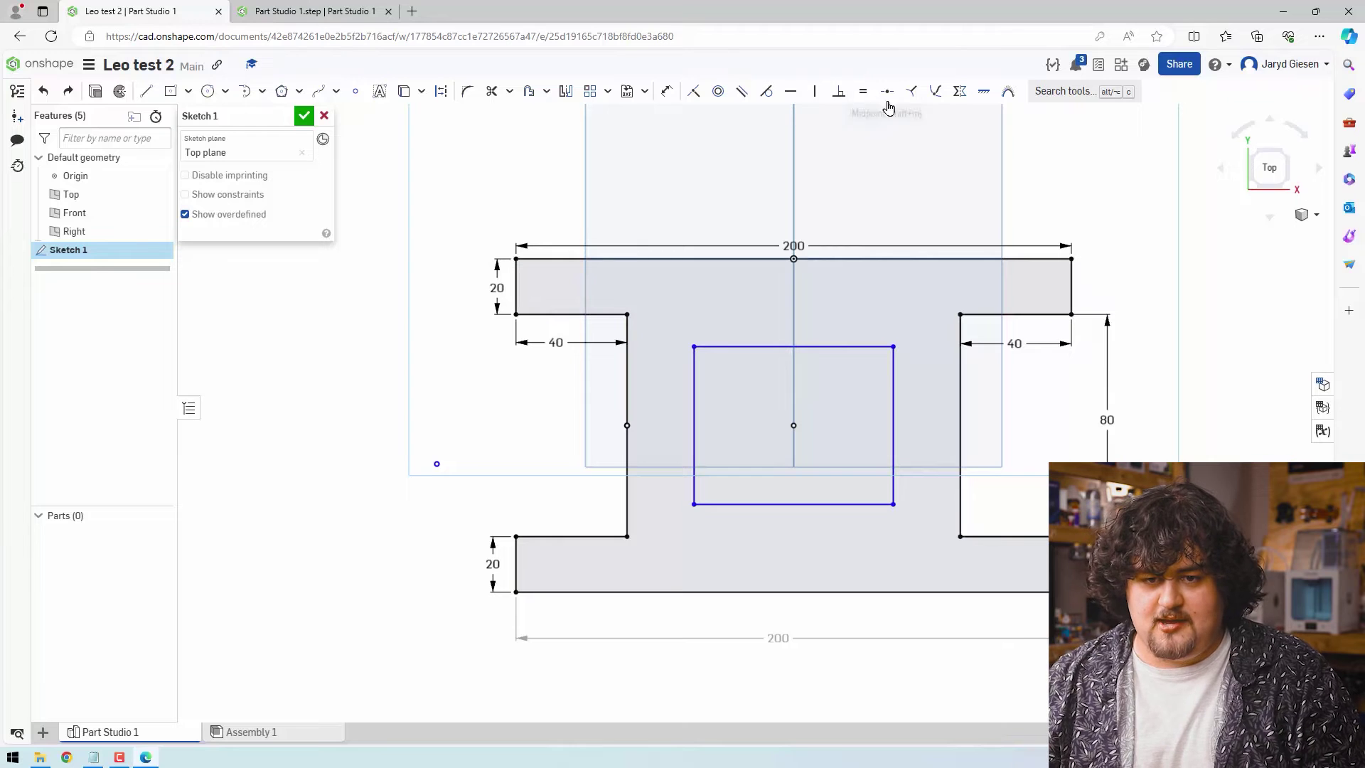
# - Make the rectangle's sides equal to the 80 mm uprights and dimension its width 75
pyautogui.click(864, 93)
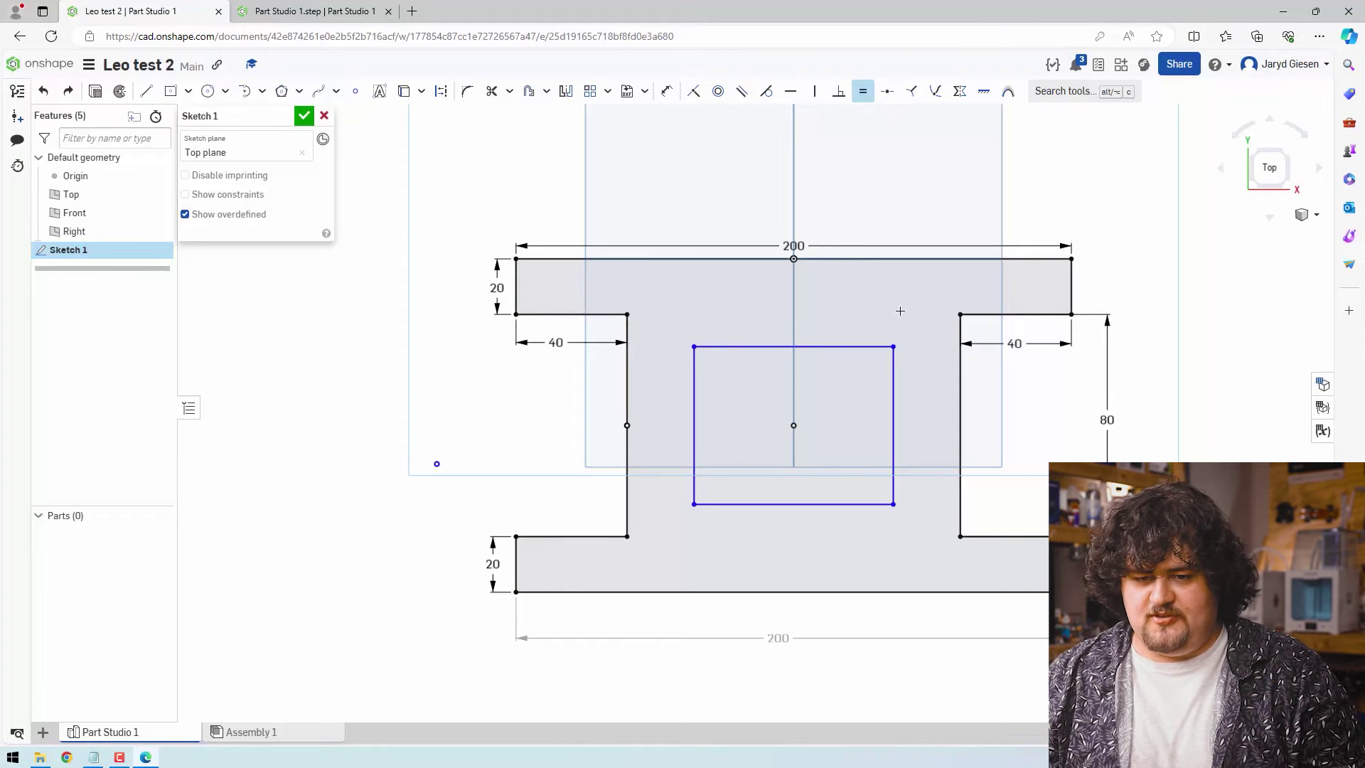
pyautogui.click(962, 406)
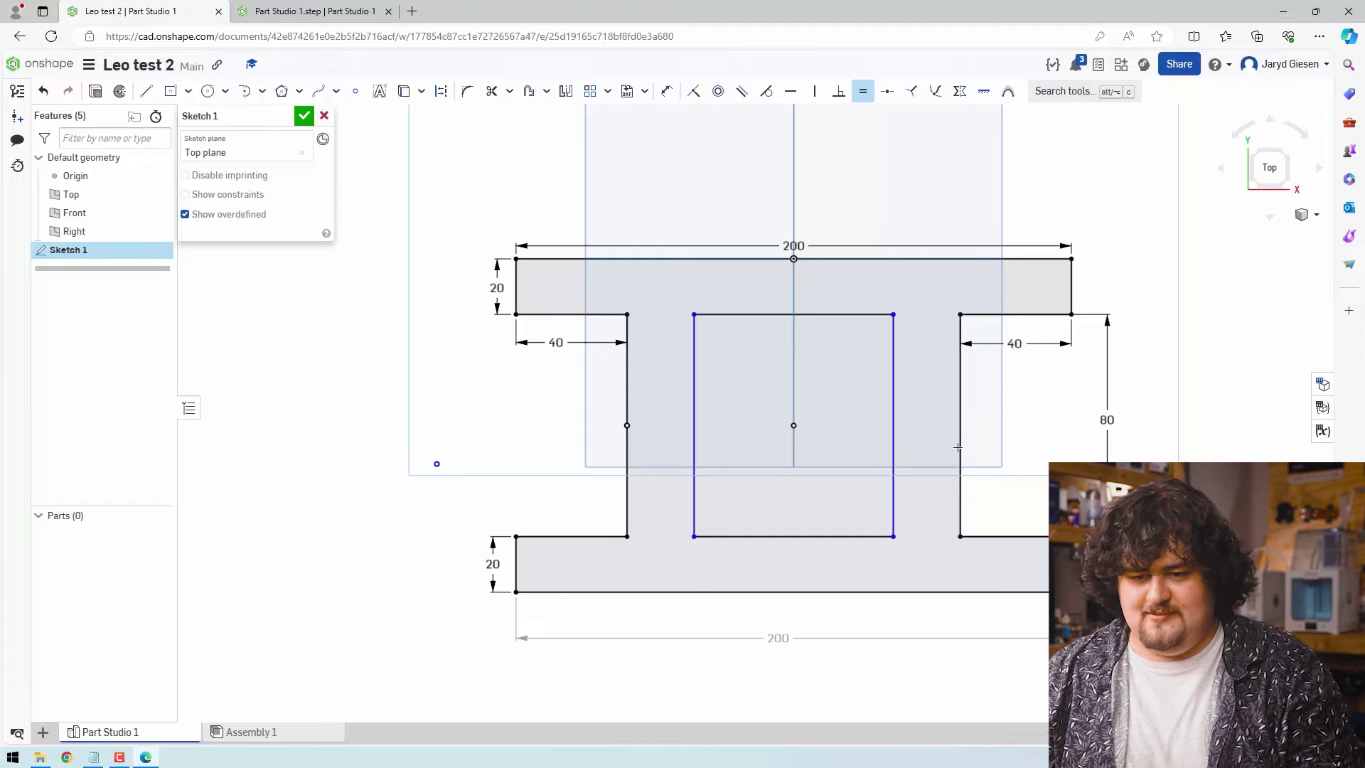
pyautogui.doubleClick(1107, 420)
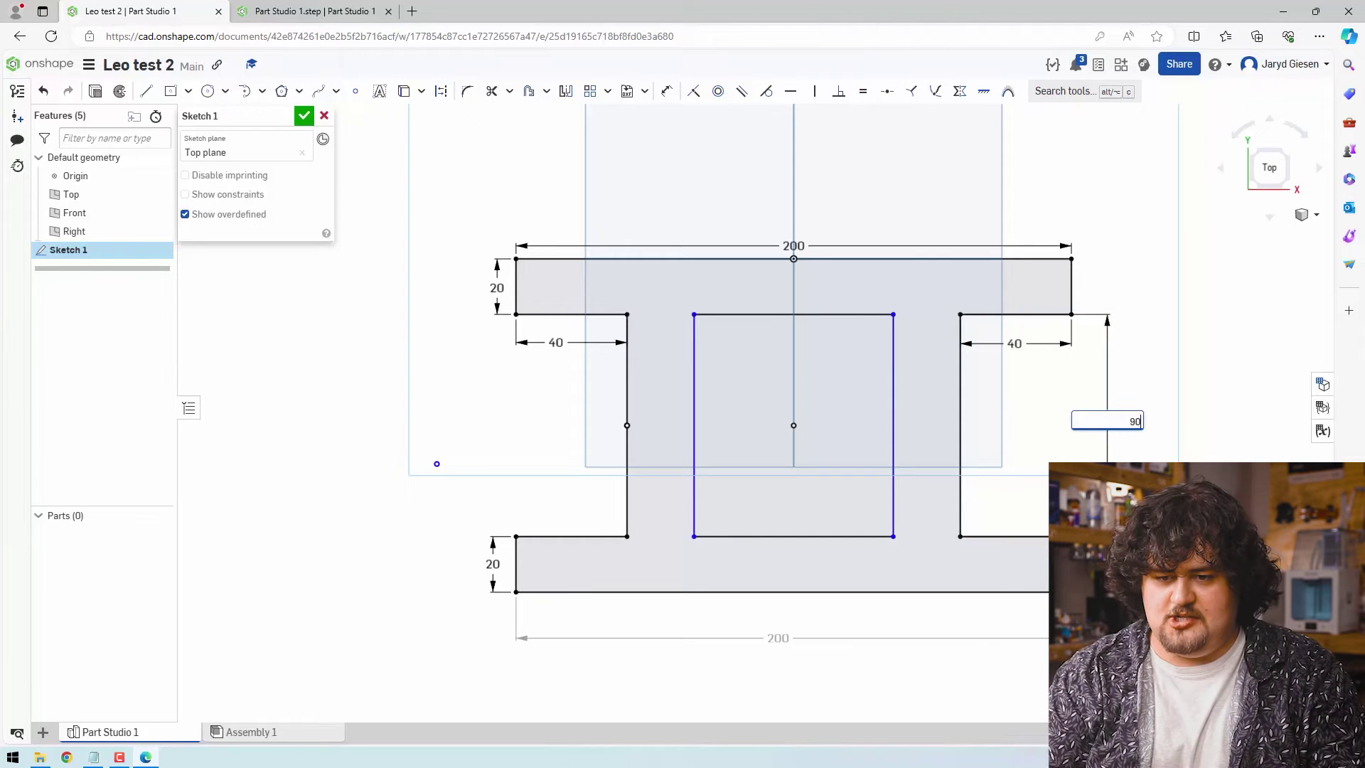
pyautogui.press('Return')
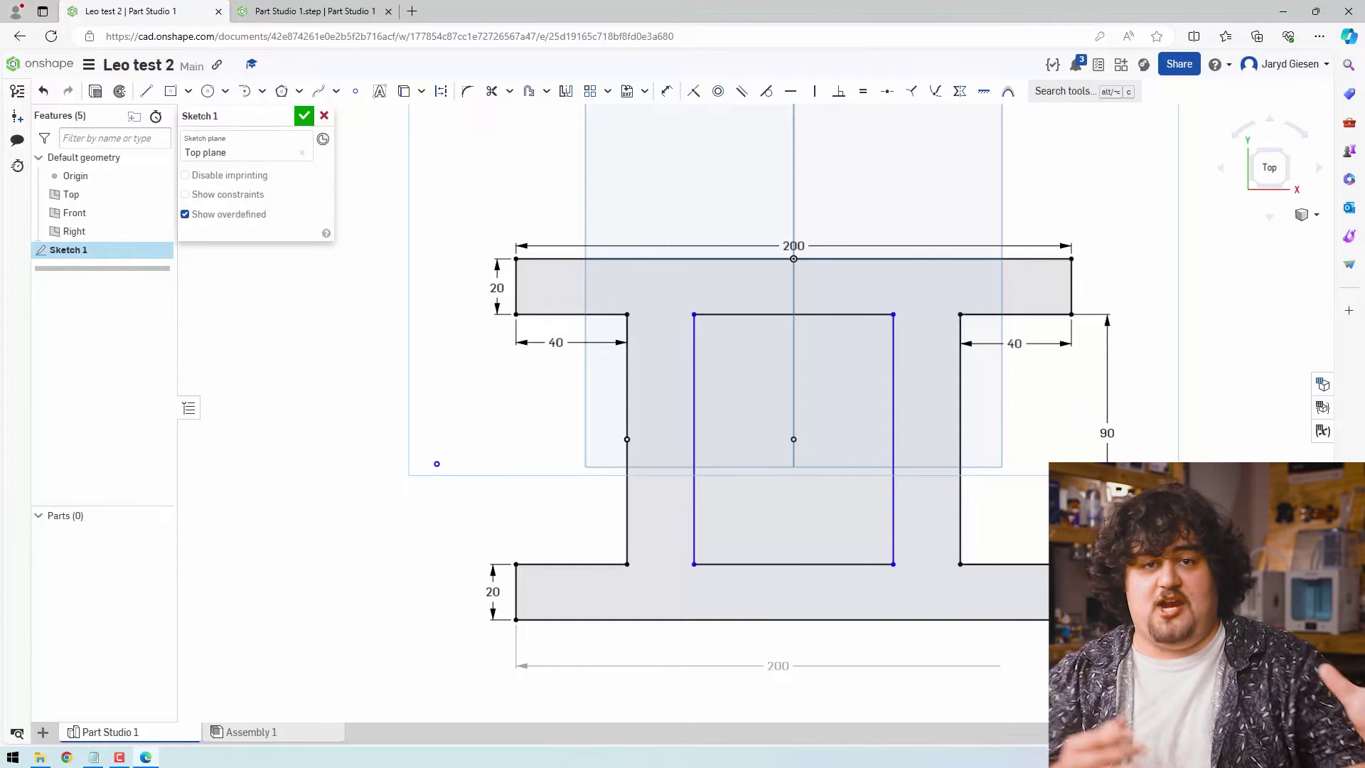
pyautogui.hotkey('ctrl', 'z')
pyautogui.press('d')
pyautogui.click(748, 313)
pyautogui.click(748, 296)
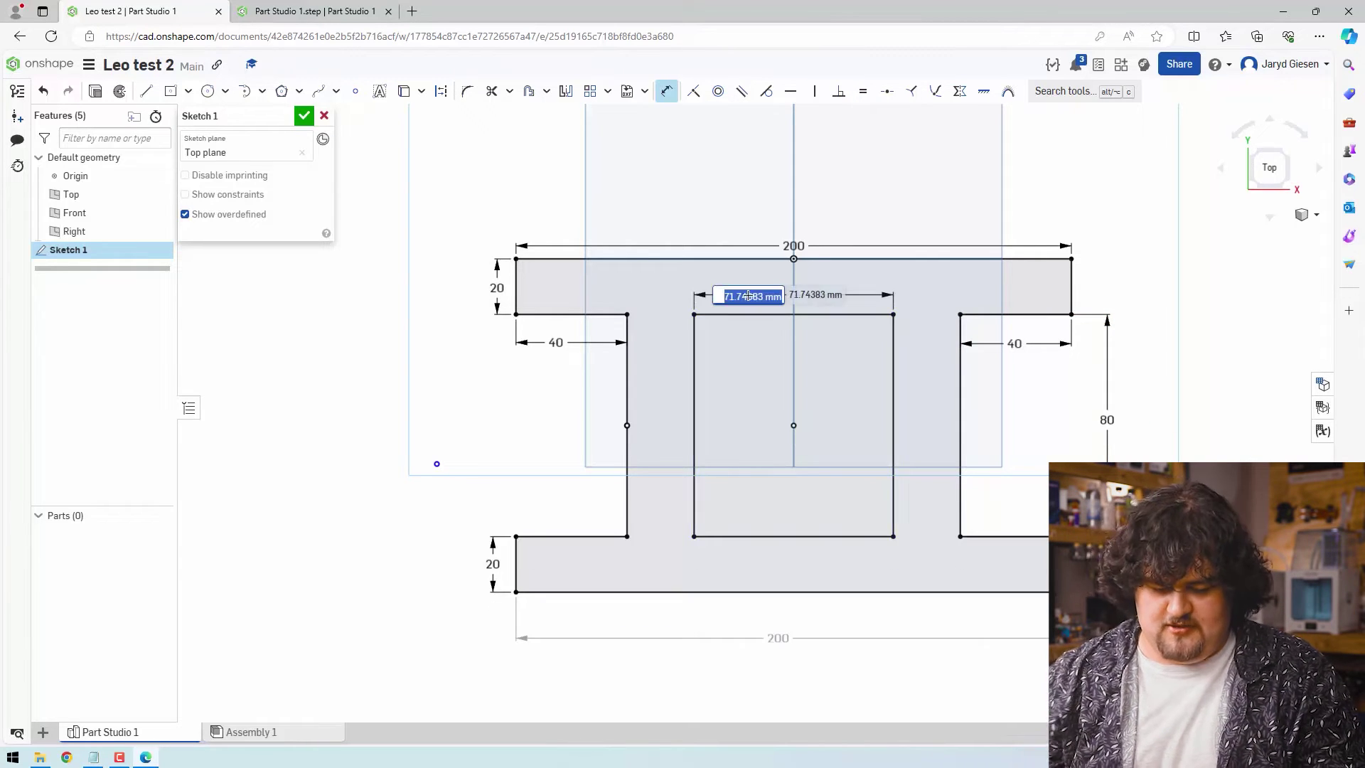
pyautogui.press('Return')
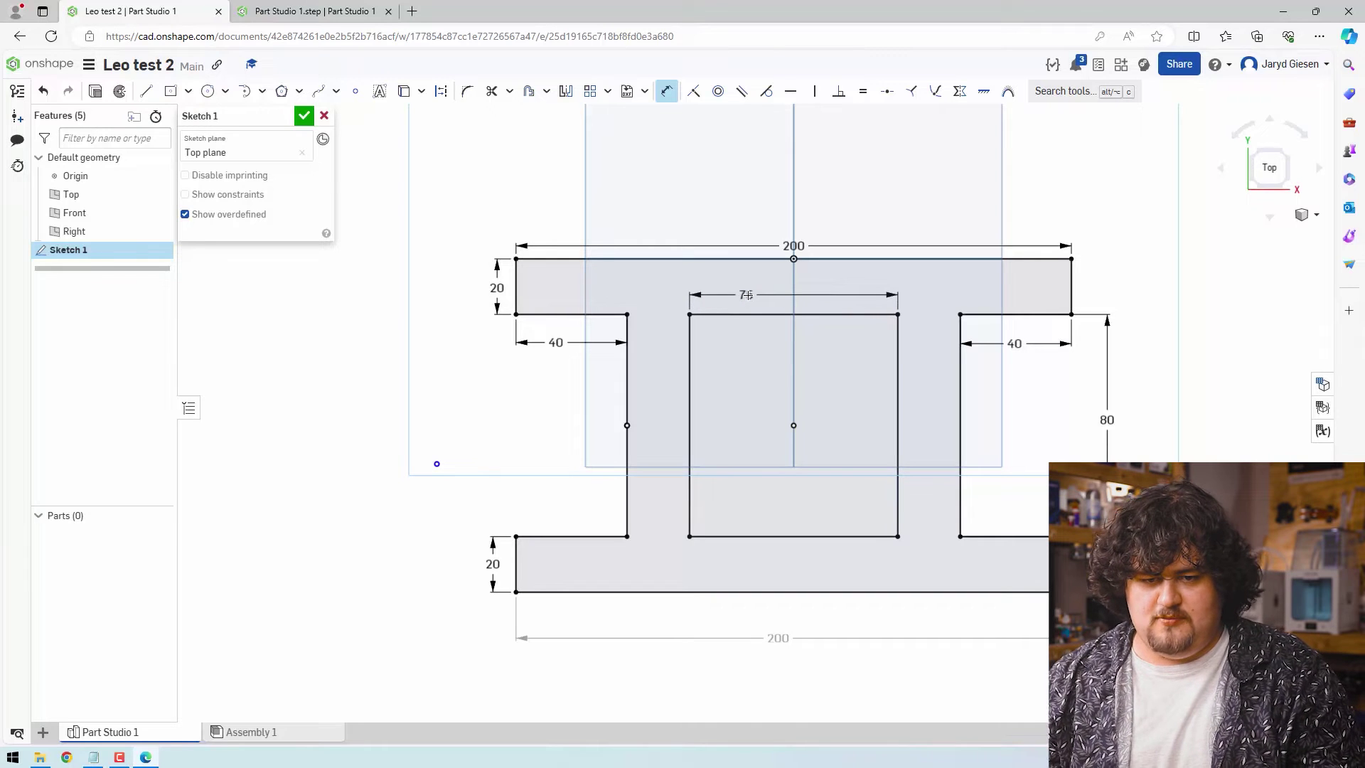
pyautogui.press('Escape')
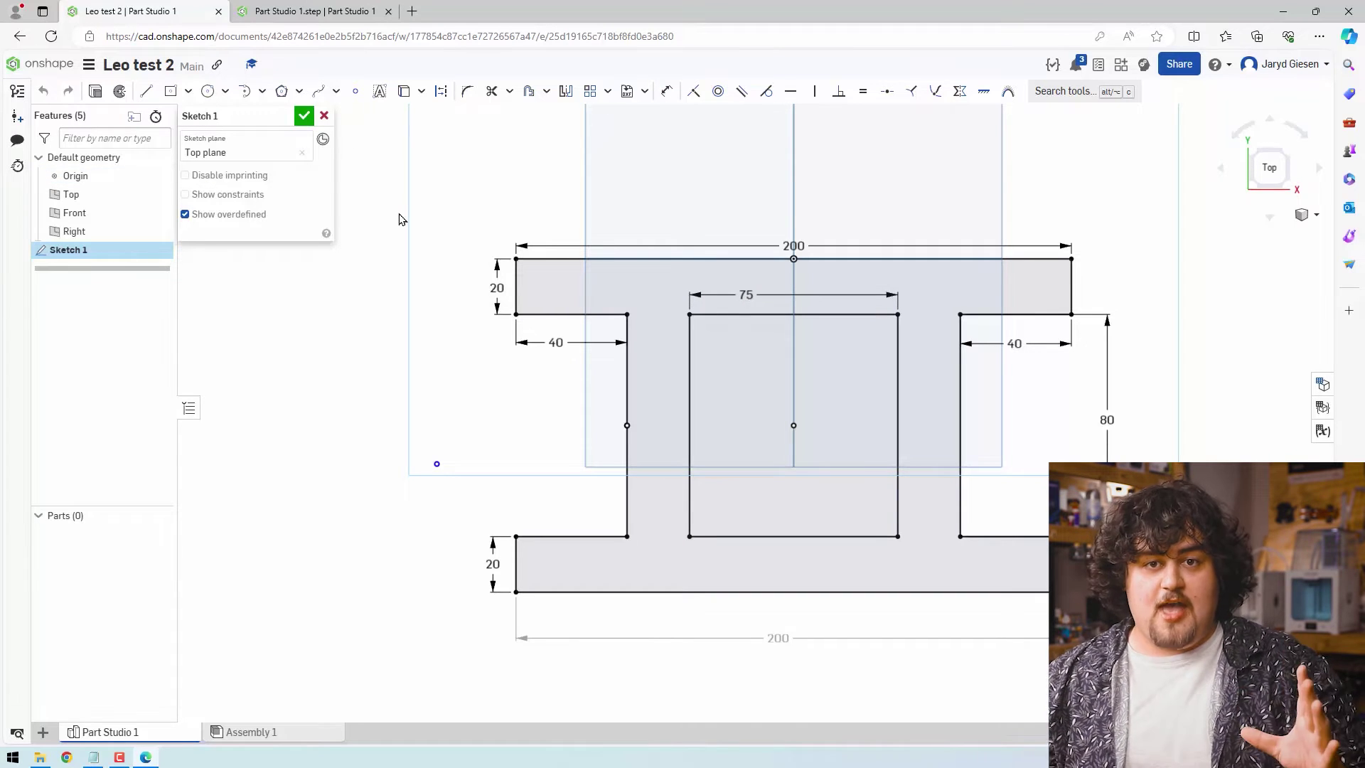
# - Close the sketch and extrude the ladder-shaped regions 20 mm into Part 1
pyautogui.click(305, 119)
pyautogui.moveTo(363, 296)
pyautogui.mouseDown(button='right')
pyautogui.moveTo(405, 246)
pyautogui.moveTo(543, 247)
pyautogui.moveTo(448, 195)
pyautogui.moveTo(542, 143)
pyautogui.moveTo(448, 216)
pyautogui.moveTo(469, 228)
pyautogui.moveTo(455, 204)
pyautogui.moveTo(645, 625)
pyautogui.mouseUp(button='right')
pyautogui.click(646, 466)
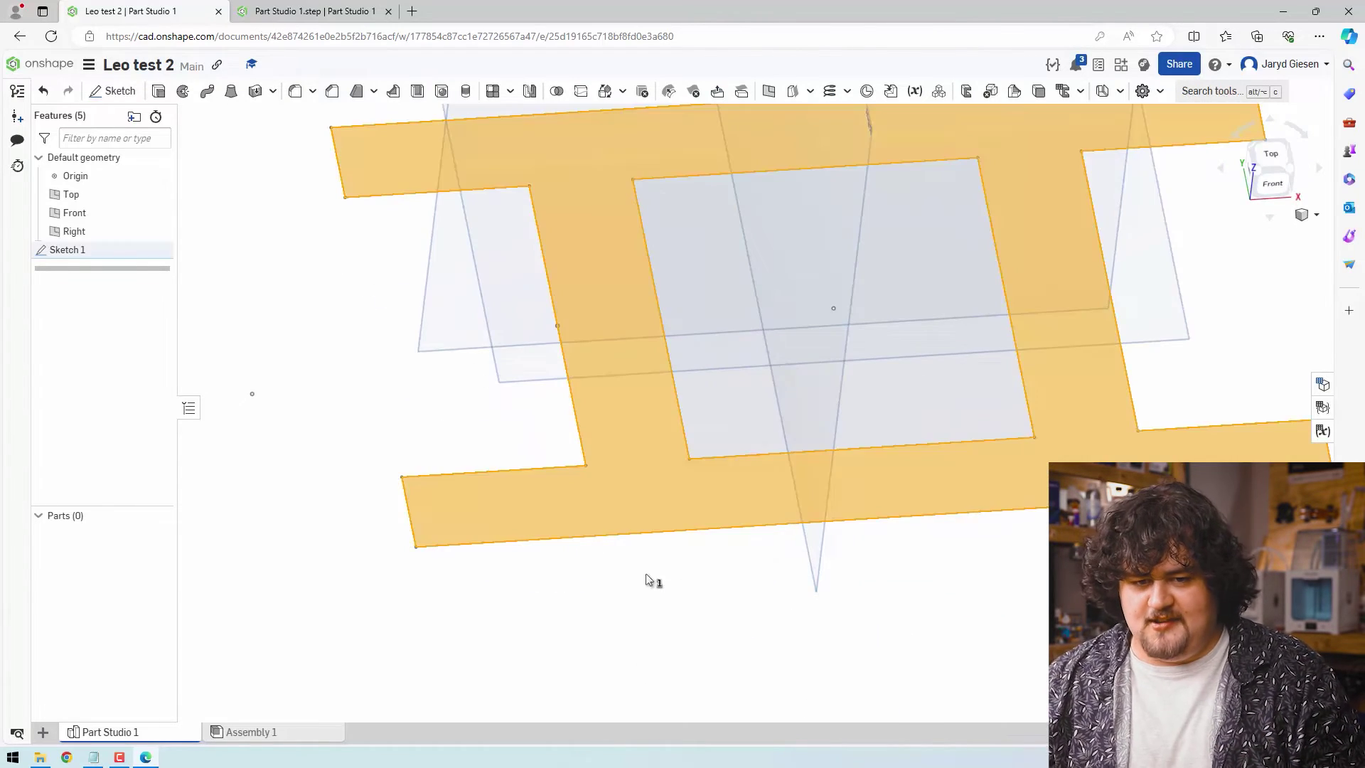
pyautogui.moveTo(649, 579); pyautogui.dragTo(510, 432, button='right')
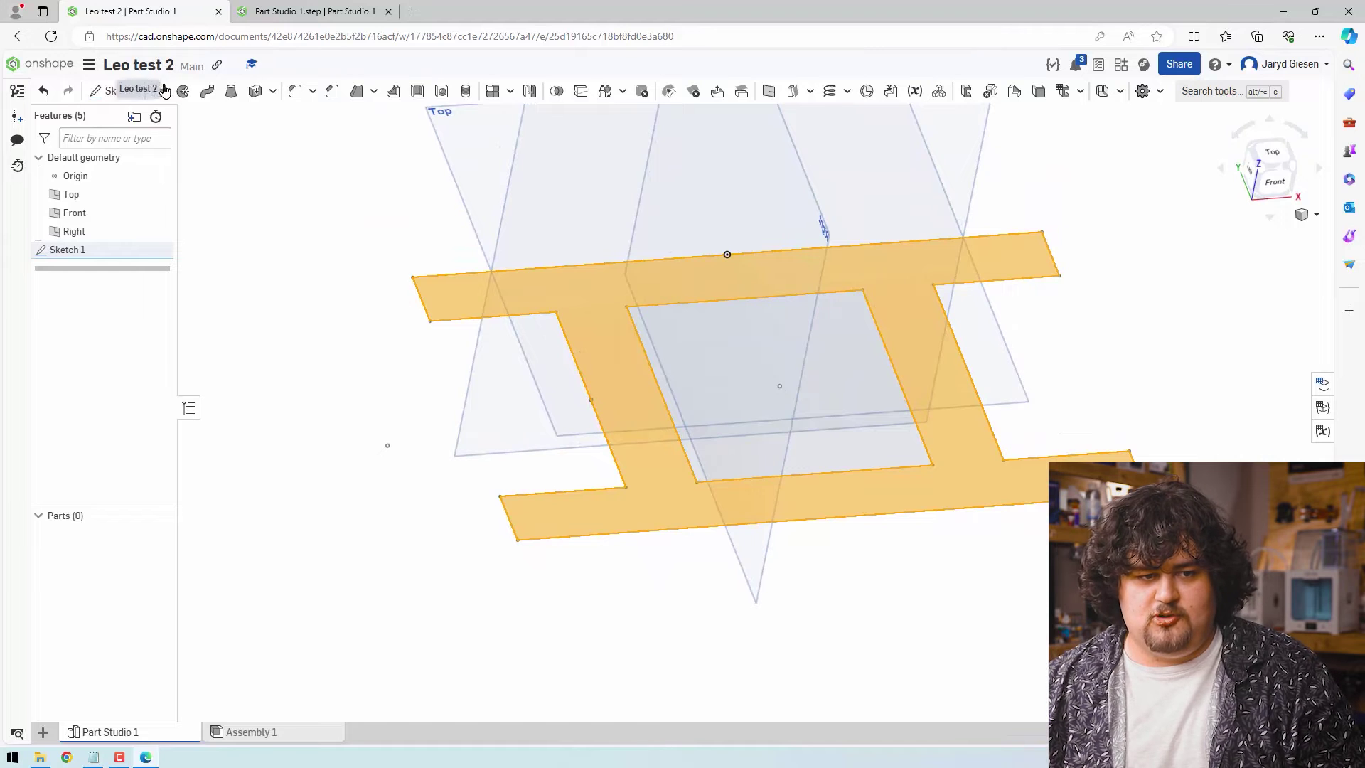
pyautogui.hotkey('shift', 'e')
pyautogui.moveTo(365, 375); pyautogui.dragTo(409, 339, button='right')
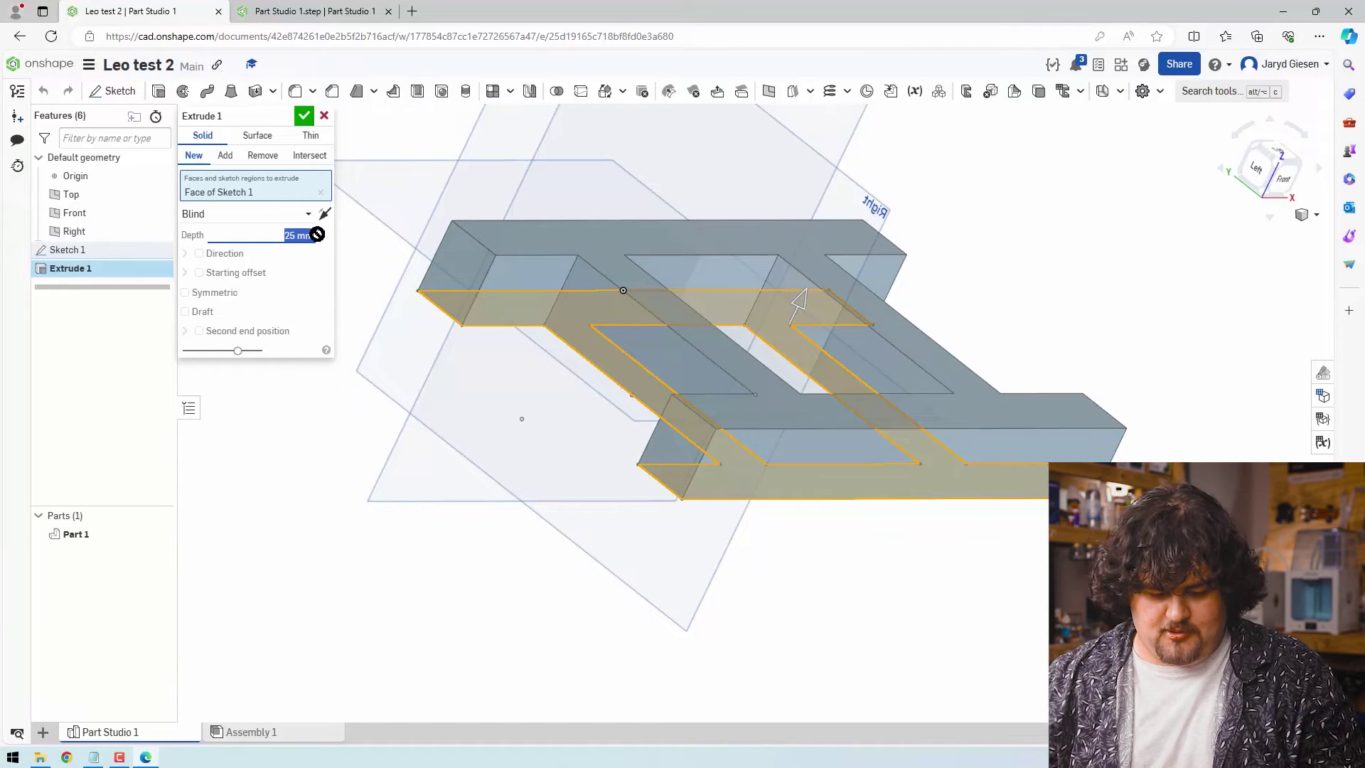
pyautogui.write('20')
pyautogui.press('Return')
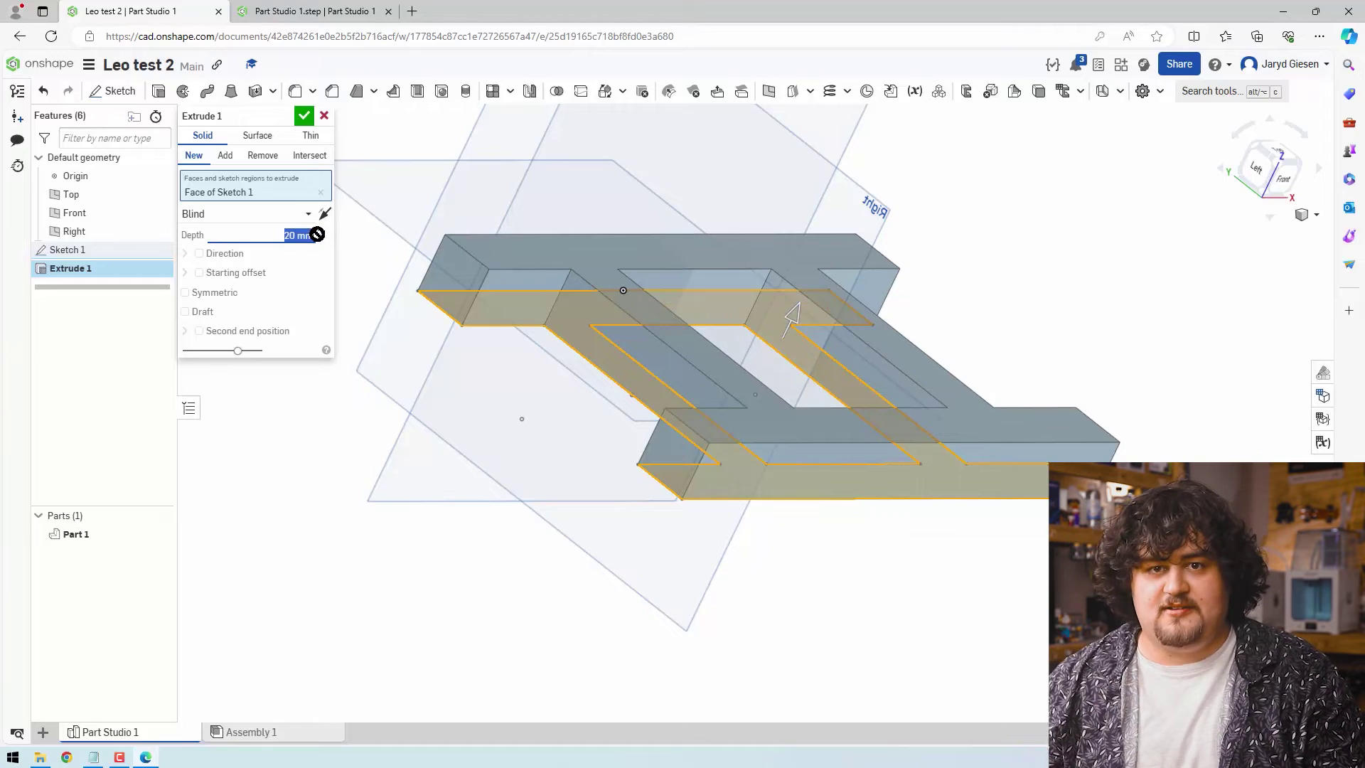
pyautogui.click(303, 116)
pyautogui.moveTo(304, 117); pyautogui.dragTo(756, 335, button='right')
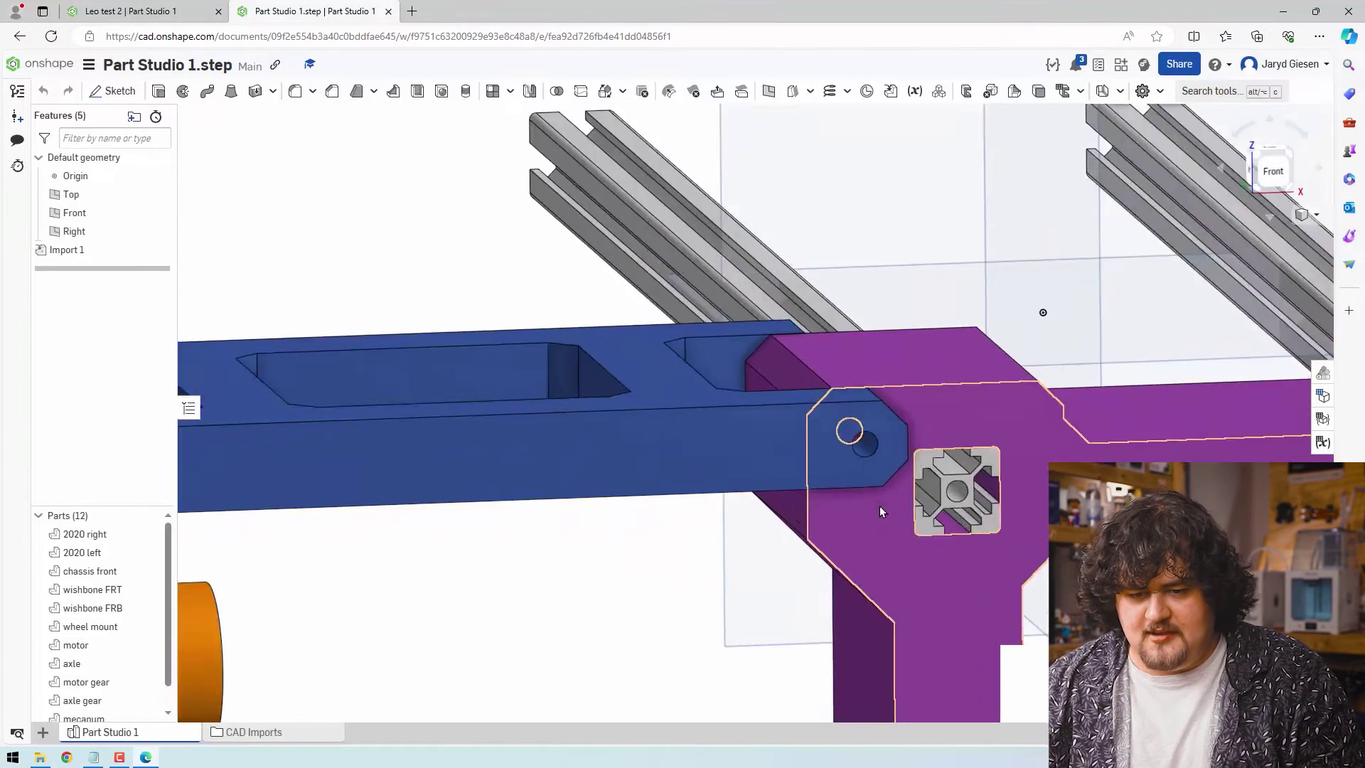
# - Compare the parts, then start Sketch 2 on the arm's long outer face, viewed from Front
pyautogui.scroll(3, 854, 384)
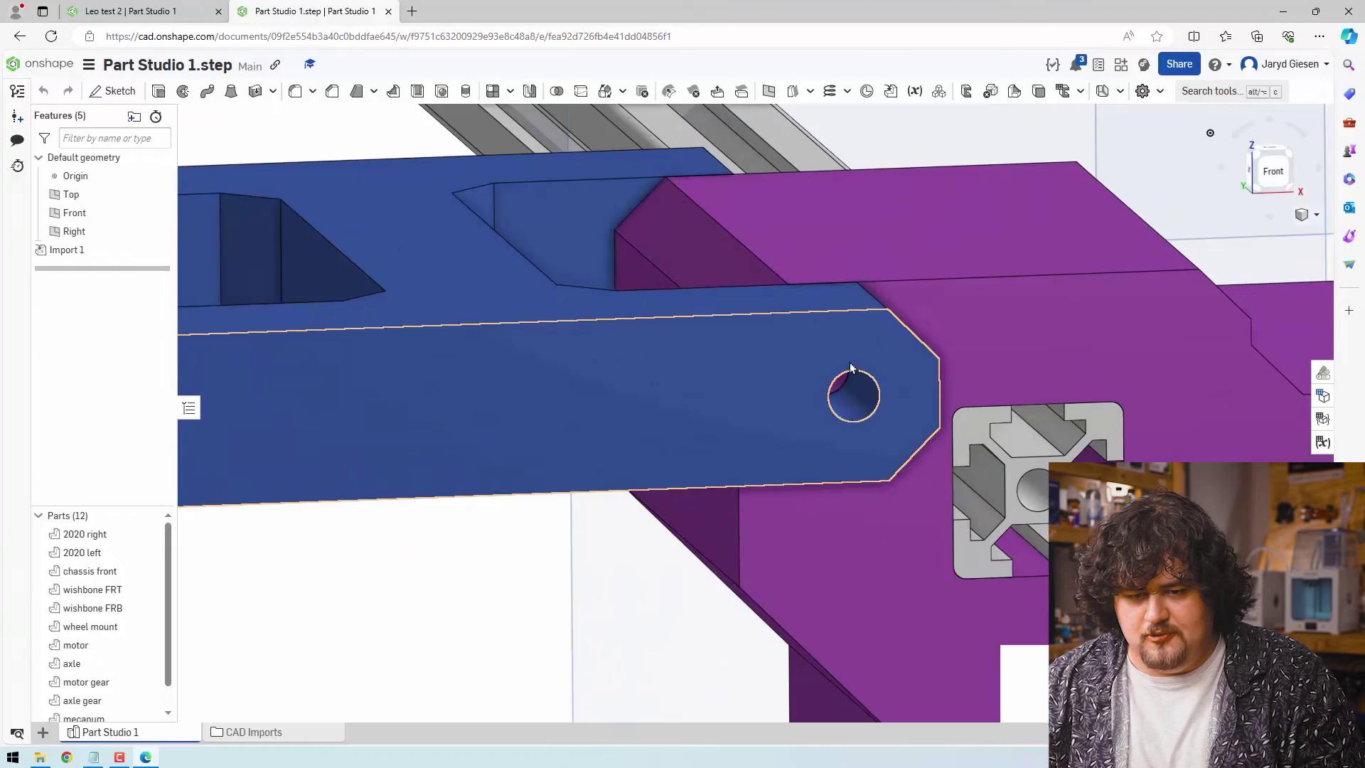
pyautogui.moveTo(851, 366); pyautogui.dragTo(1052, 432, button='right')
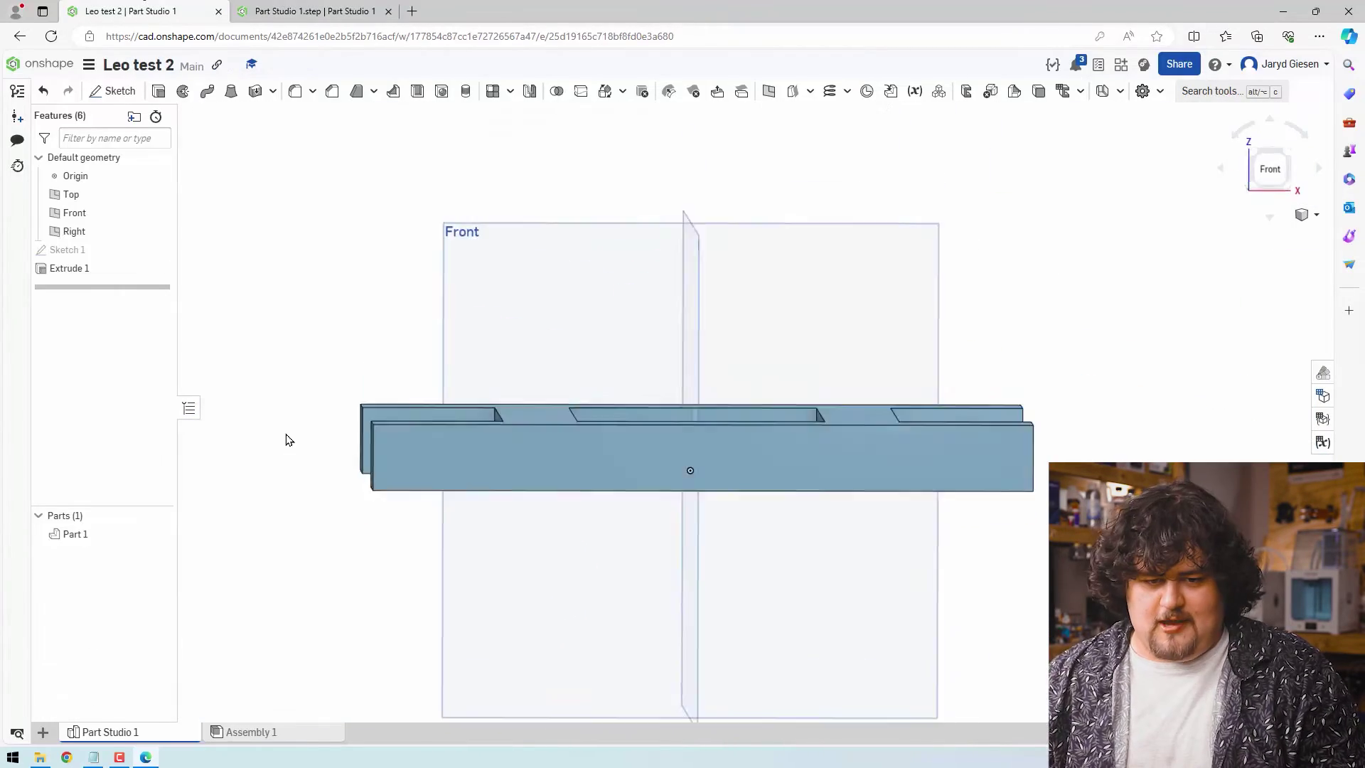
pyautogui.moveTo(287, 436); pyautogui.dragTo(404, 445, button='right')
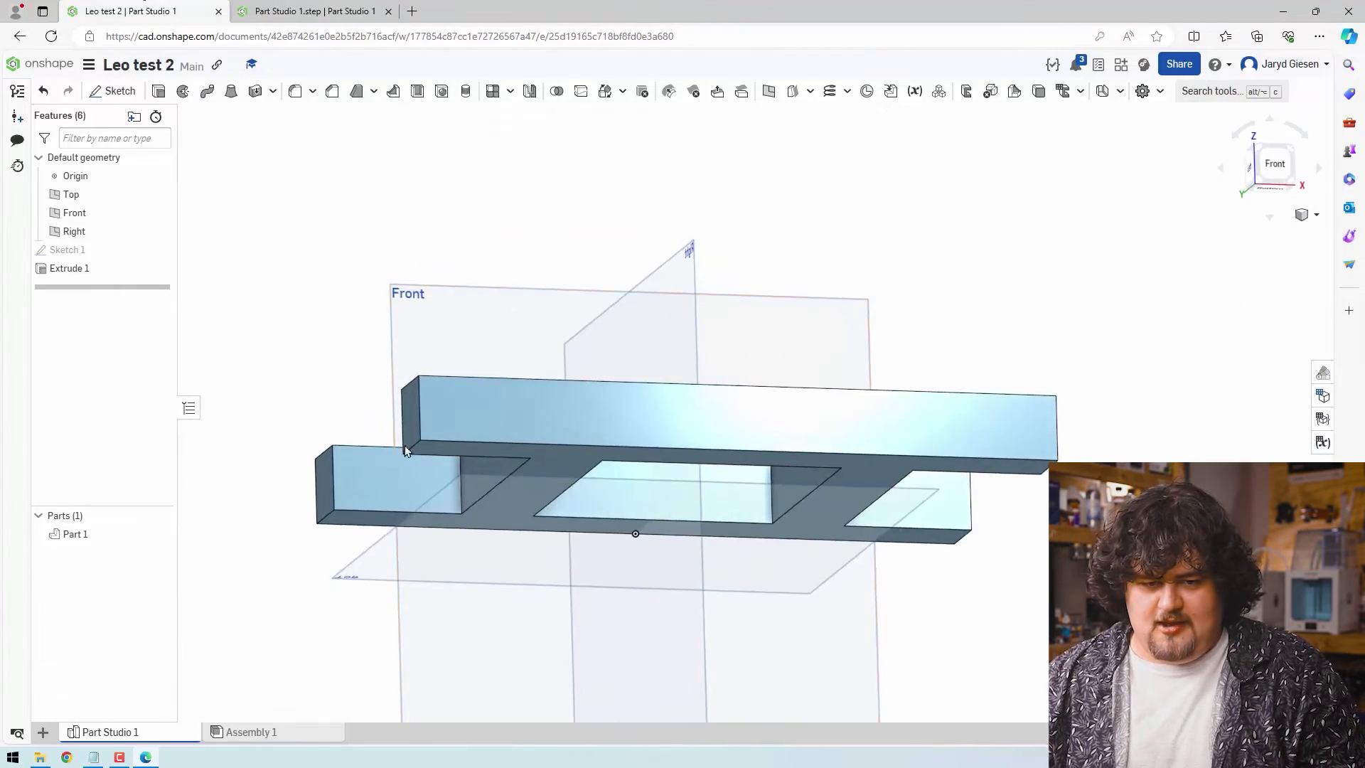
pyautogui.click(548, 409)
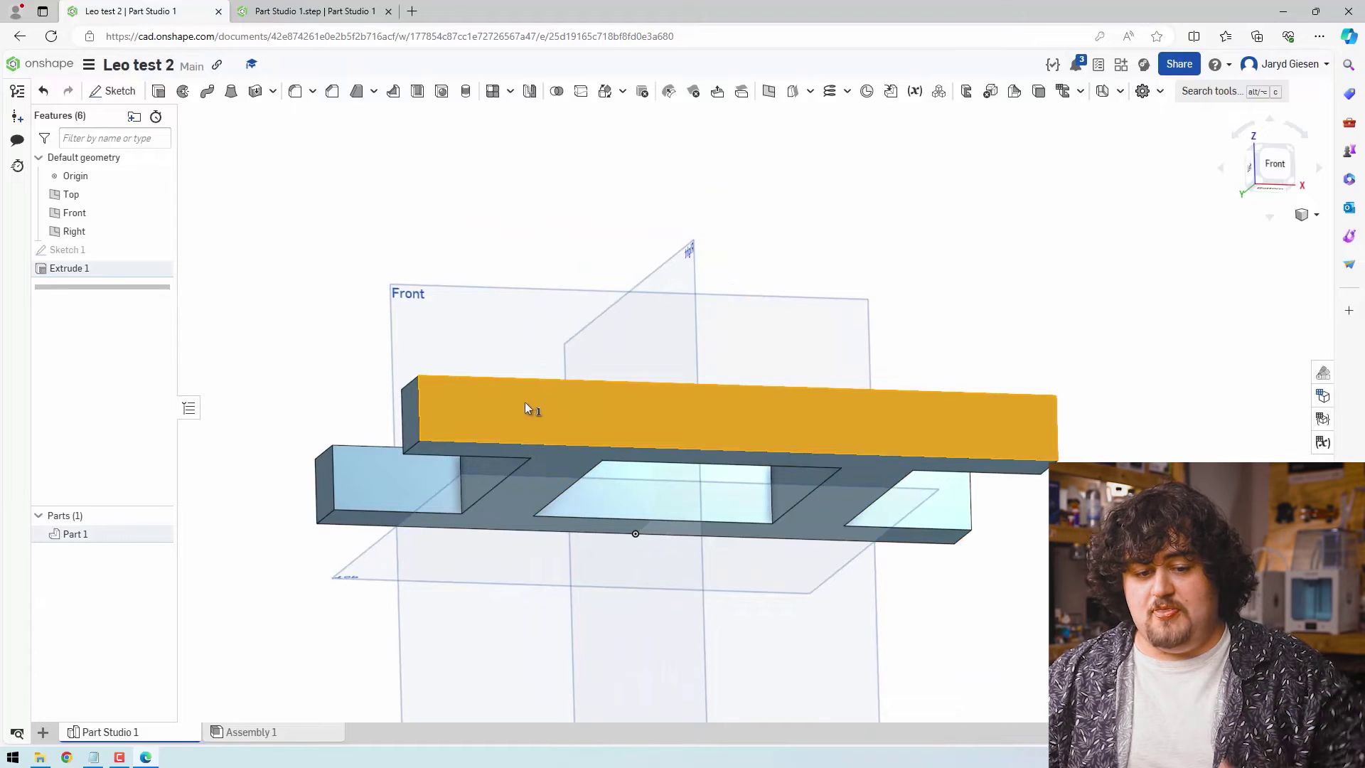
pyautogui.click(113, 92)
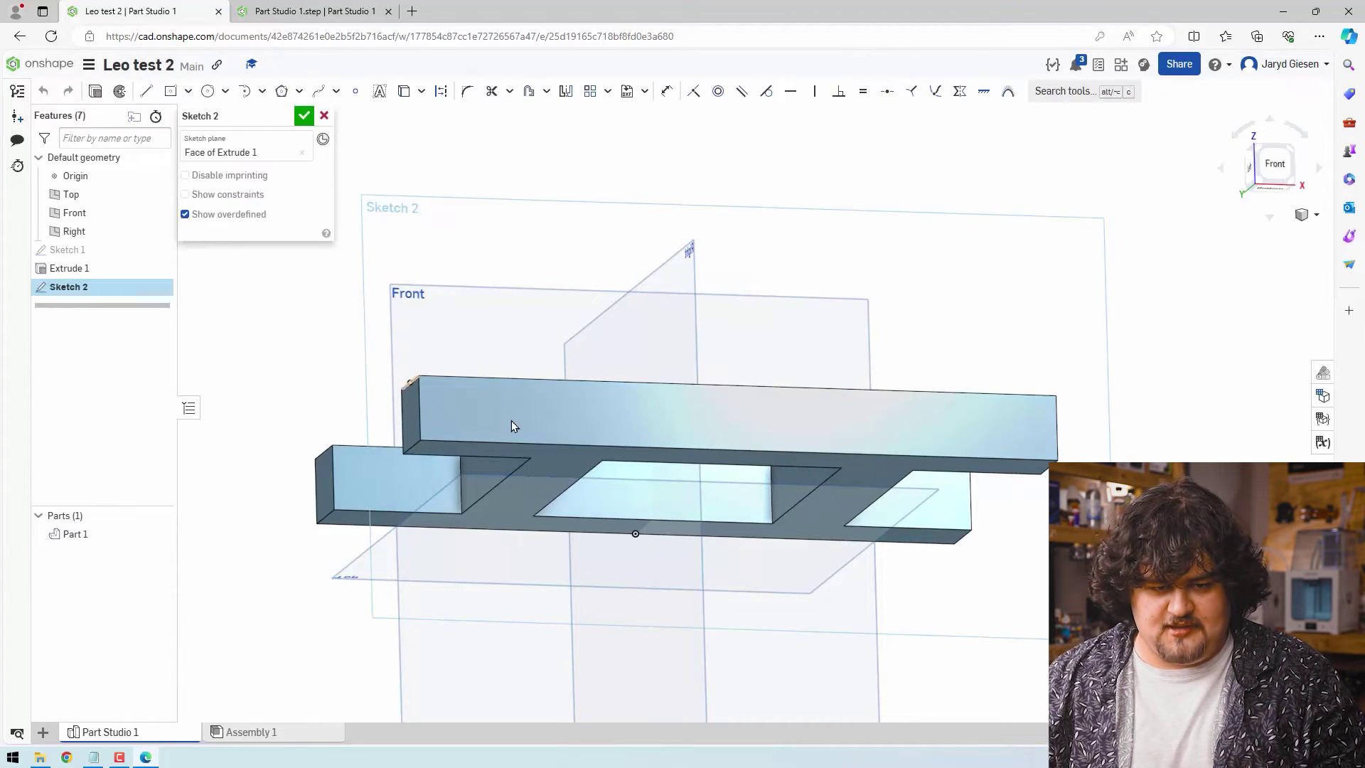
pyautogui.click(1271, 168)
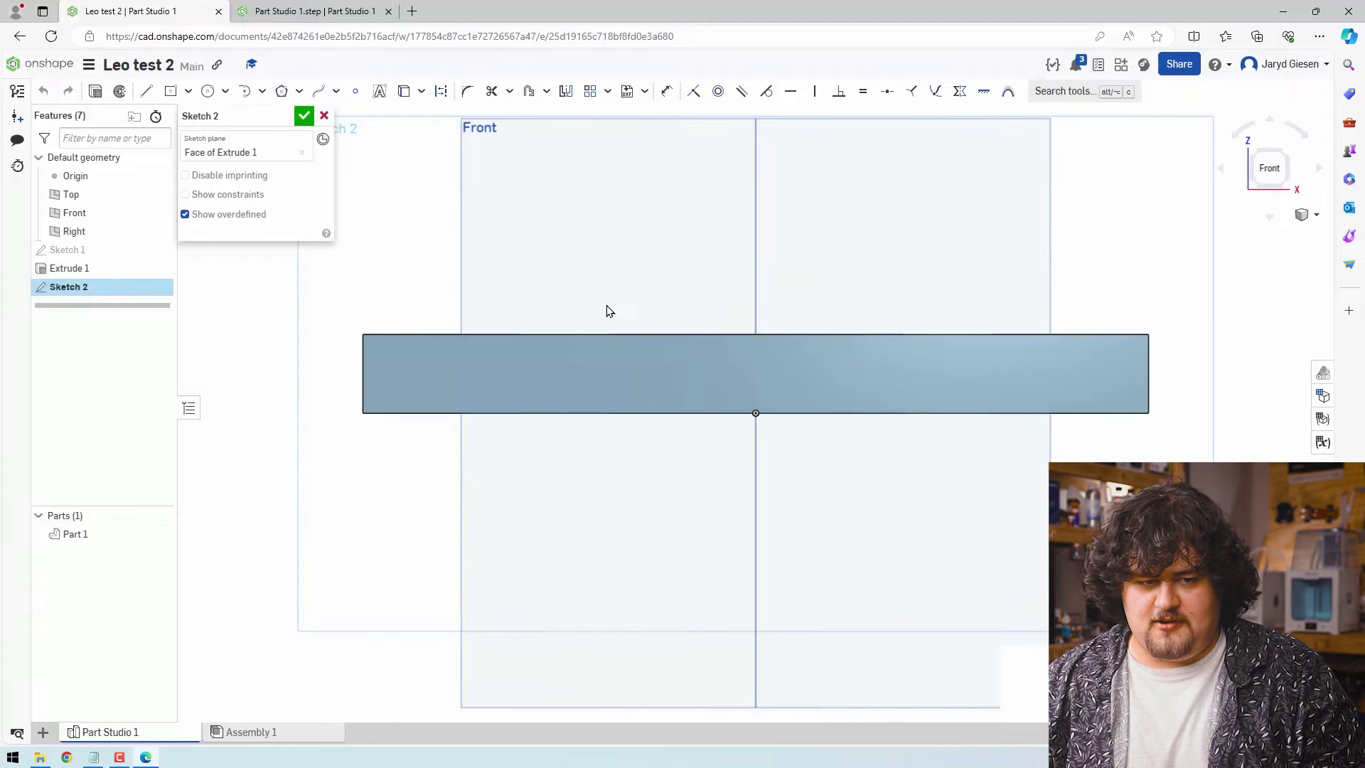
pyautogui.click(441, 95)
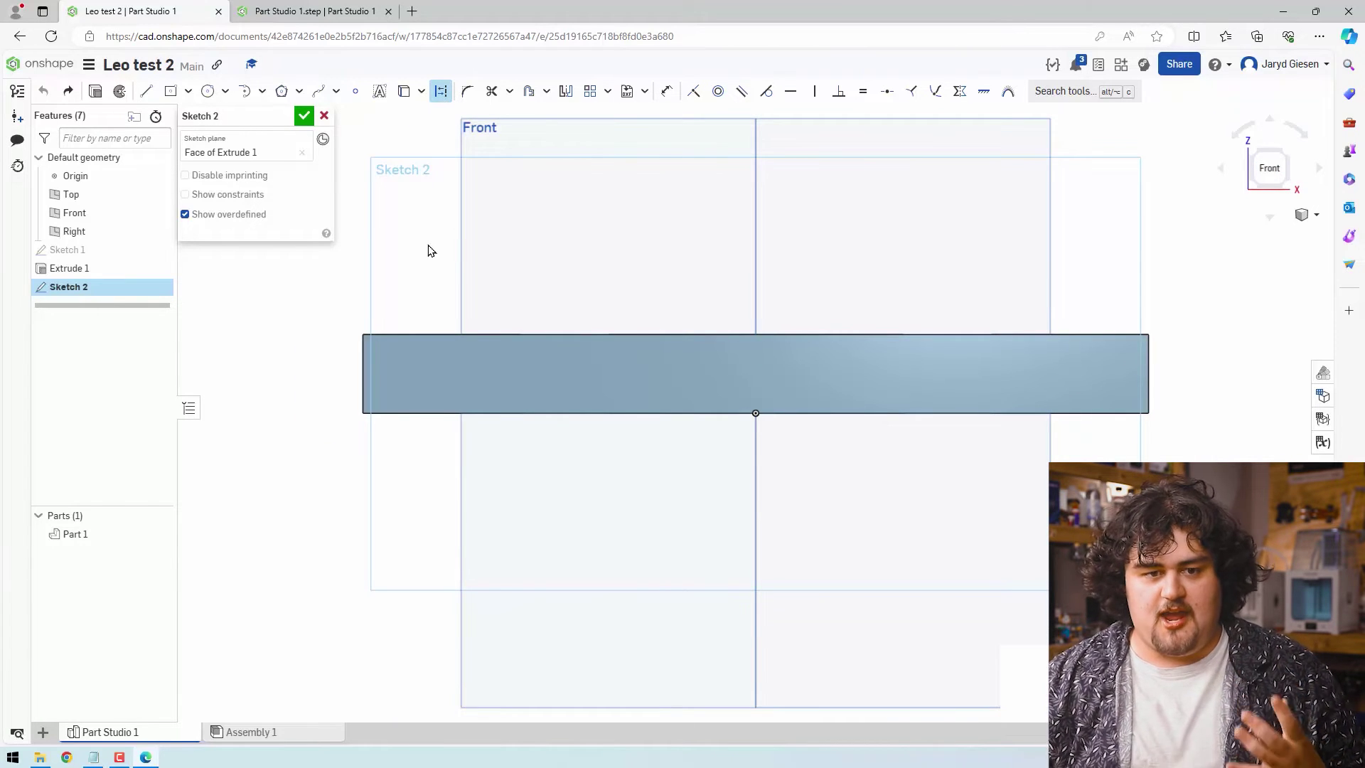
# - Draw a closed triangle of construction lines near the bar's left end
pyautogui.click(148, 91)
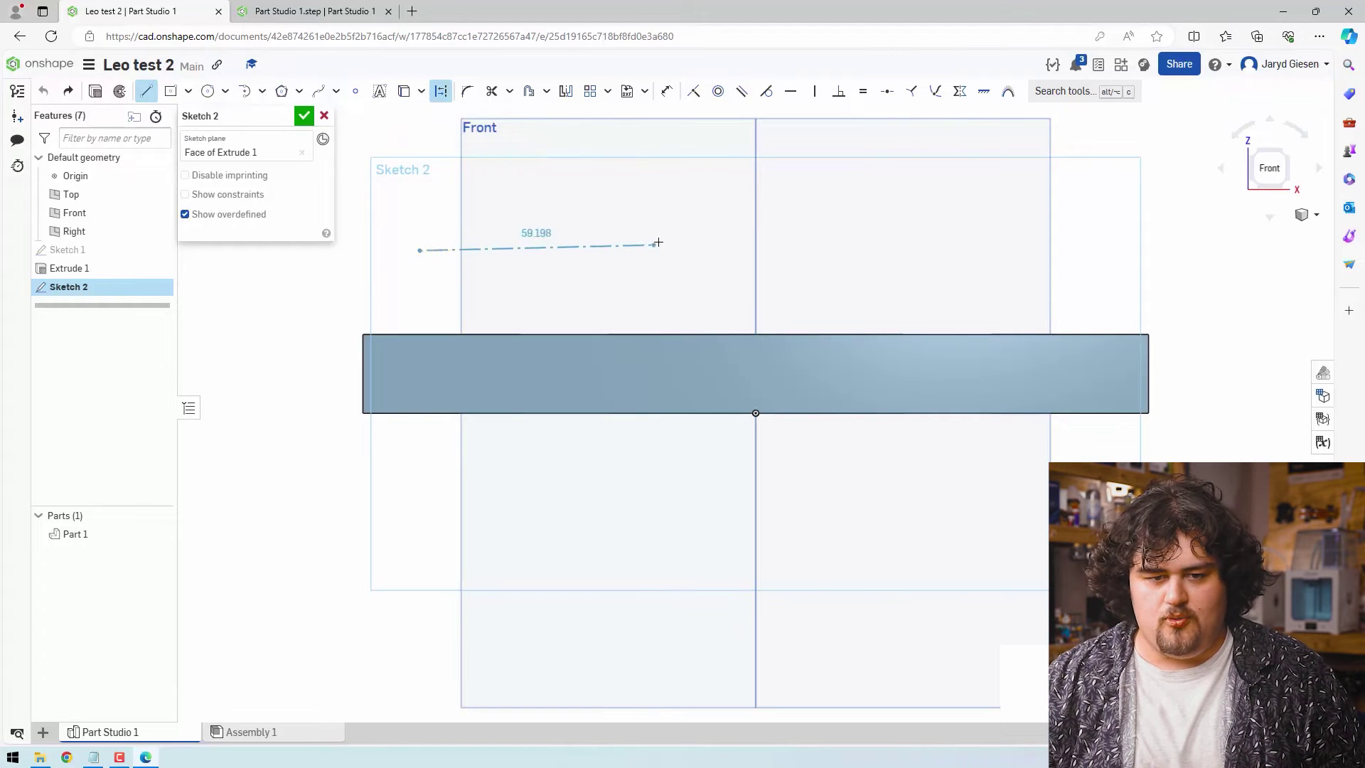
pyautogui.click(671, 221)
pyautogui.click(696, 293)
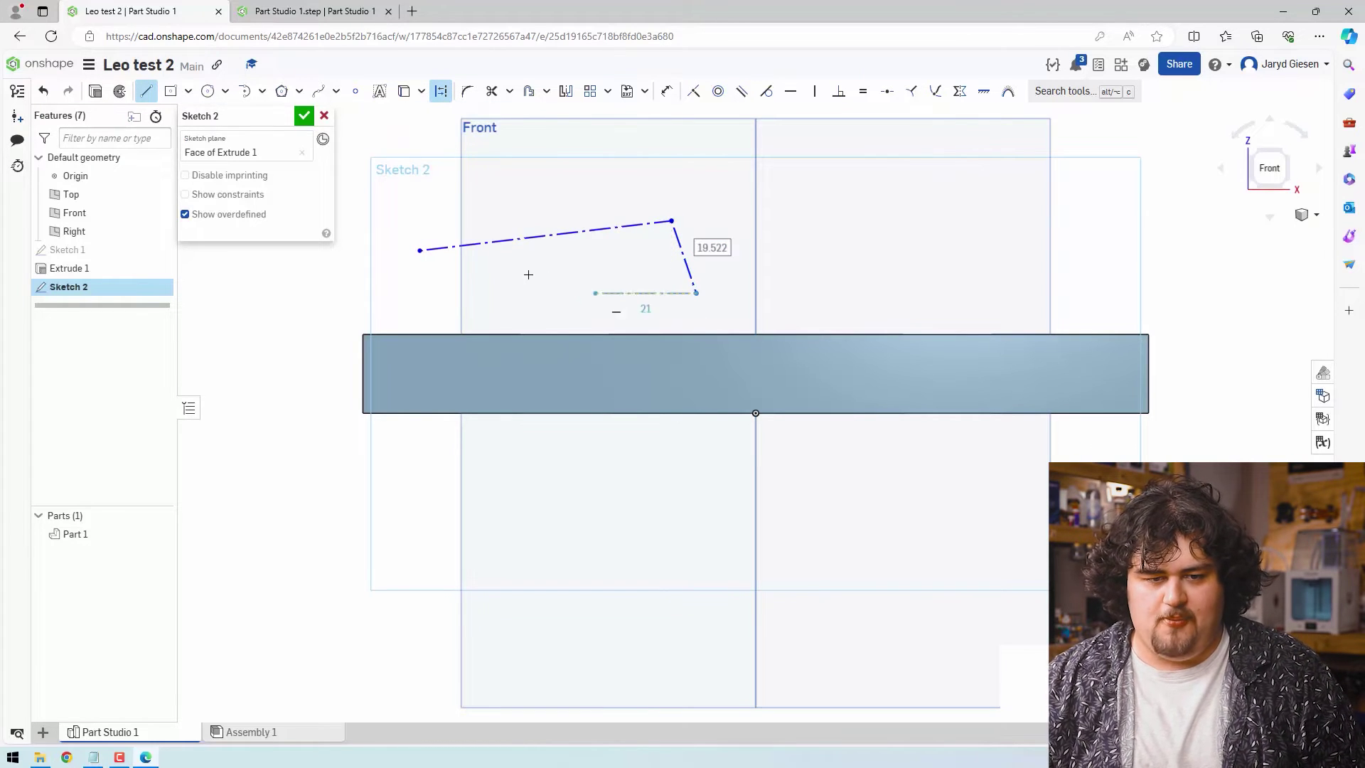
pyautogui.click(421, 250)
pyautogui.press('Escape')
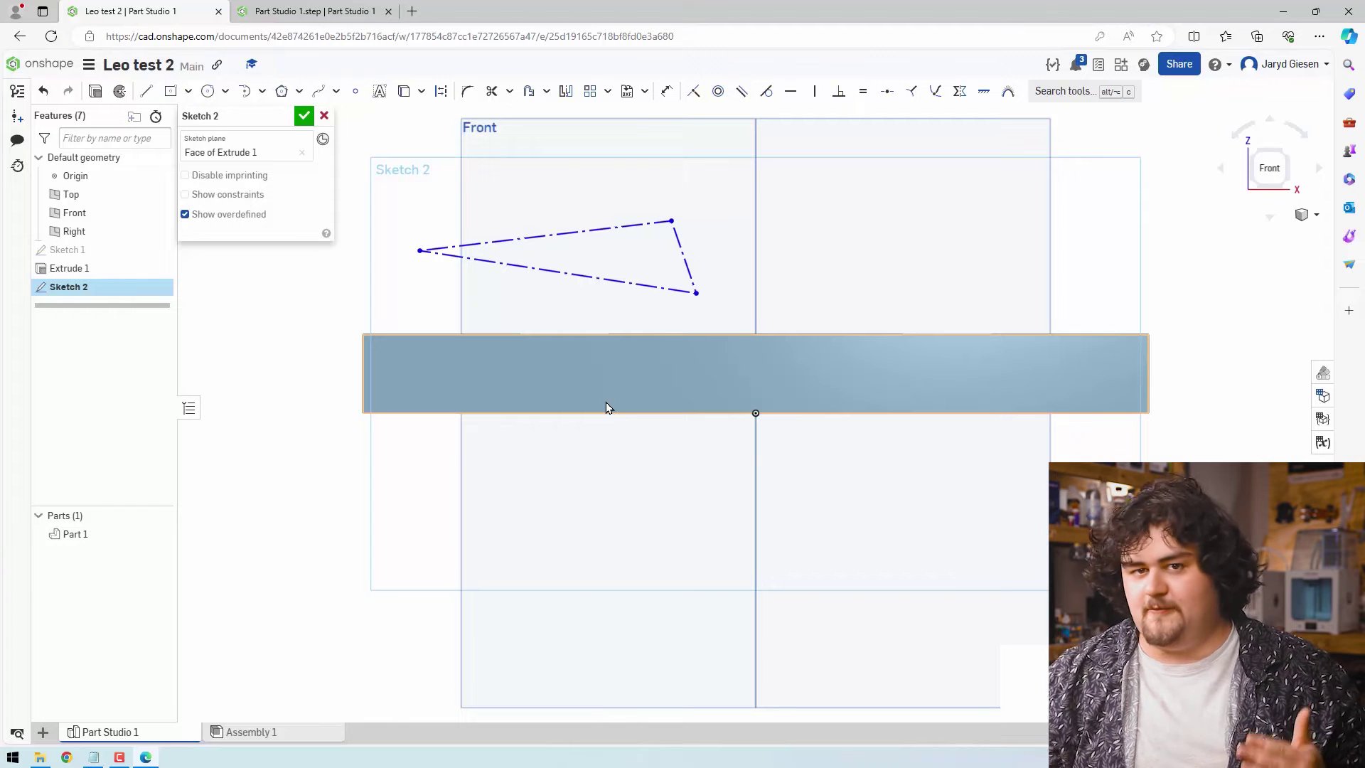
# - Draw a construction corner rectangle starting at the bar's top-left corner
pyautogui.scroll(3, 407, 360)
pyautogui.click(188, 91)
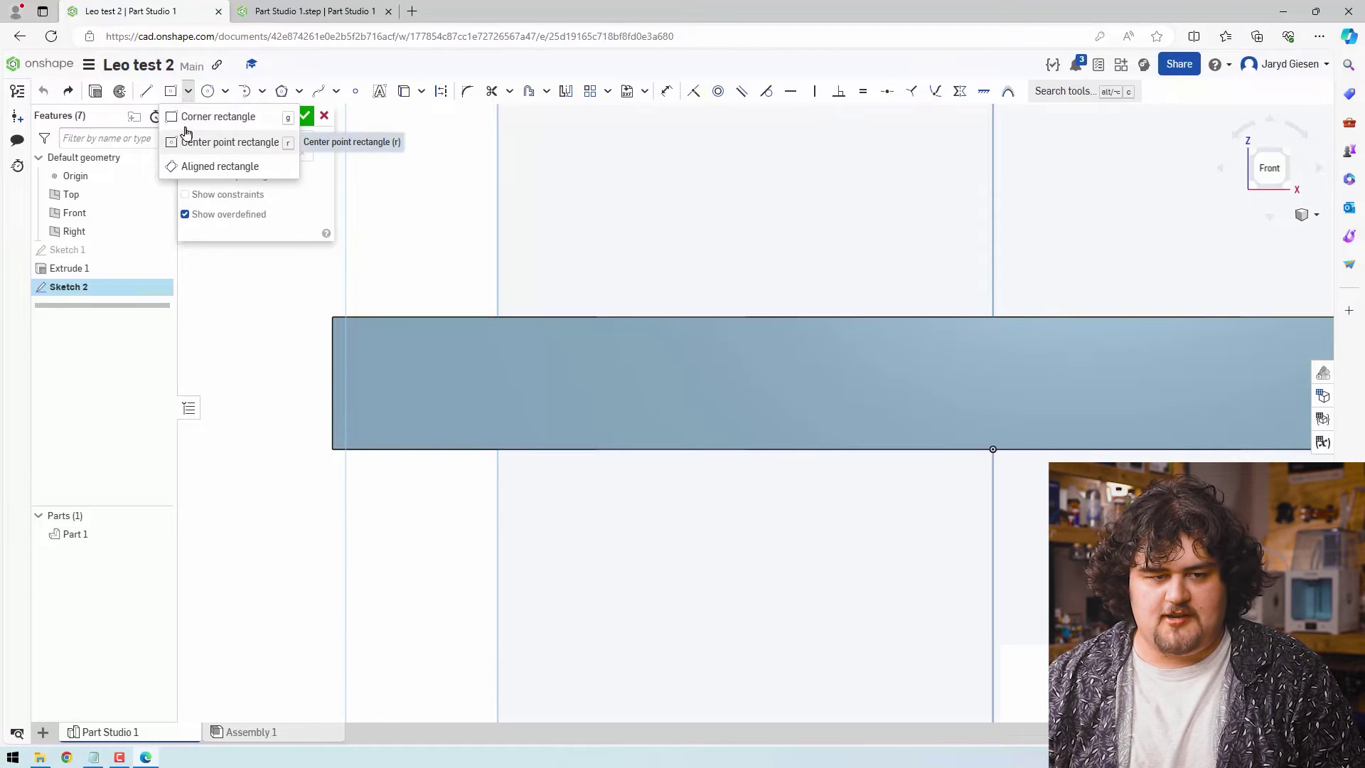
pyautogui.click(188, 117)
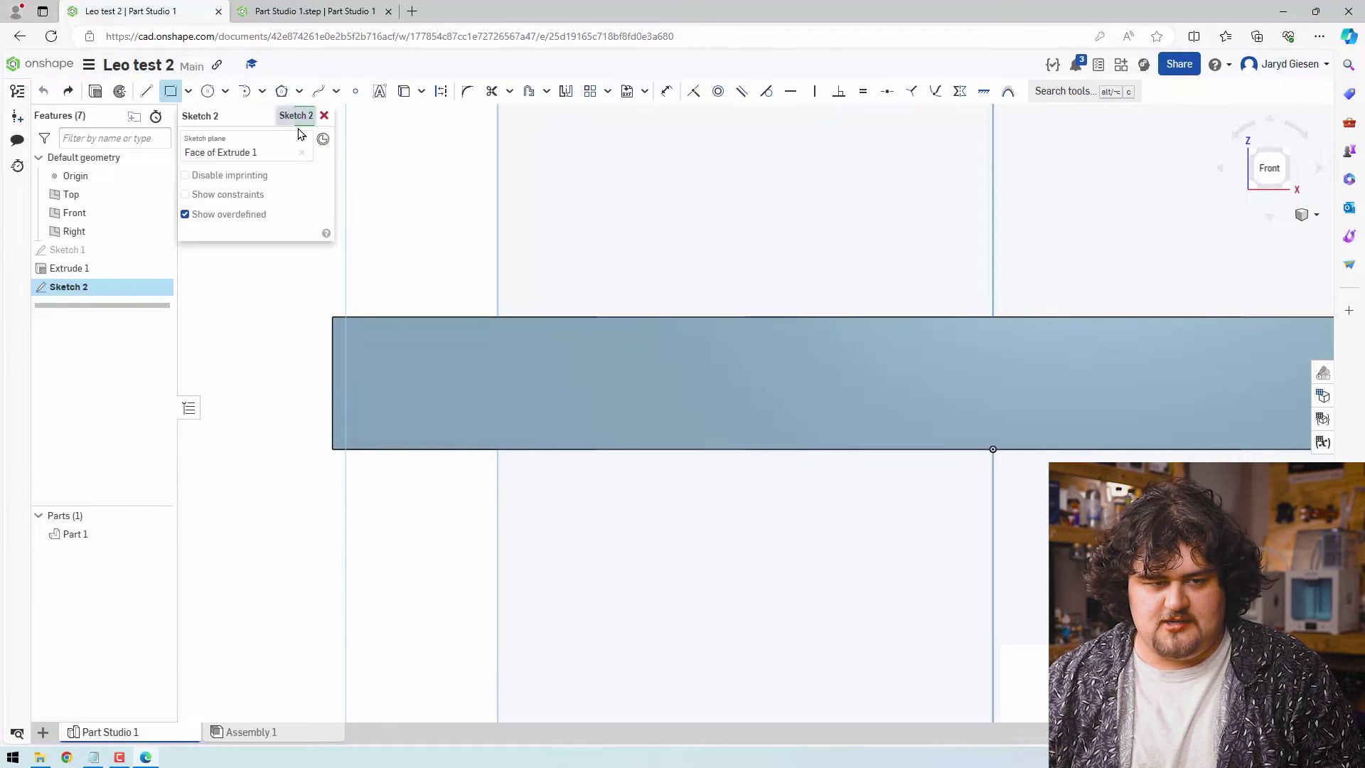
pyautogui.click(442, 95)
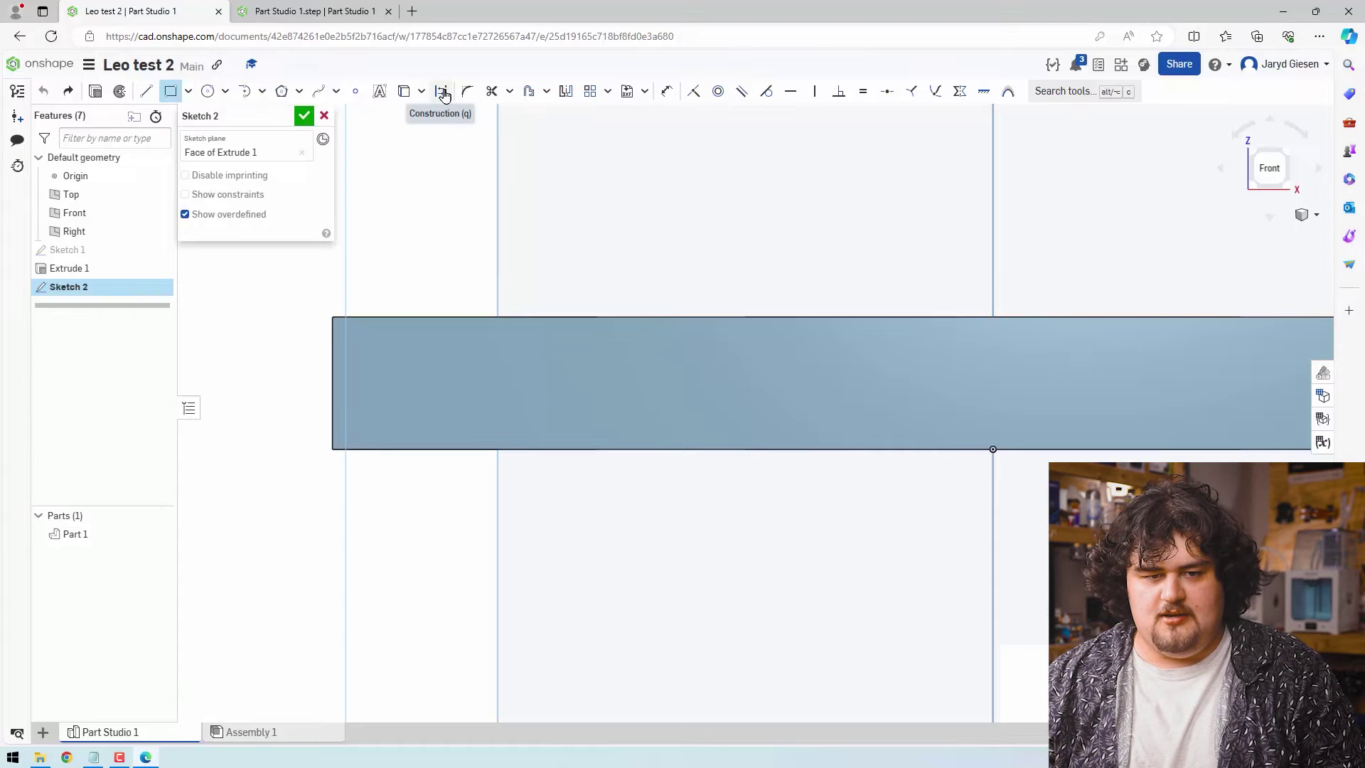
pyautogui.click(332, 318)
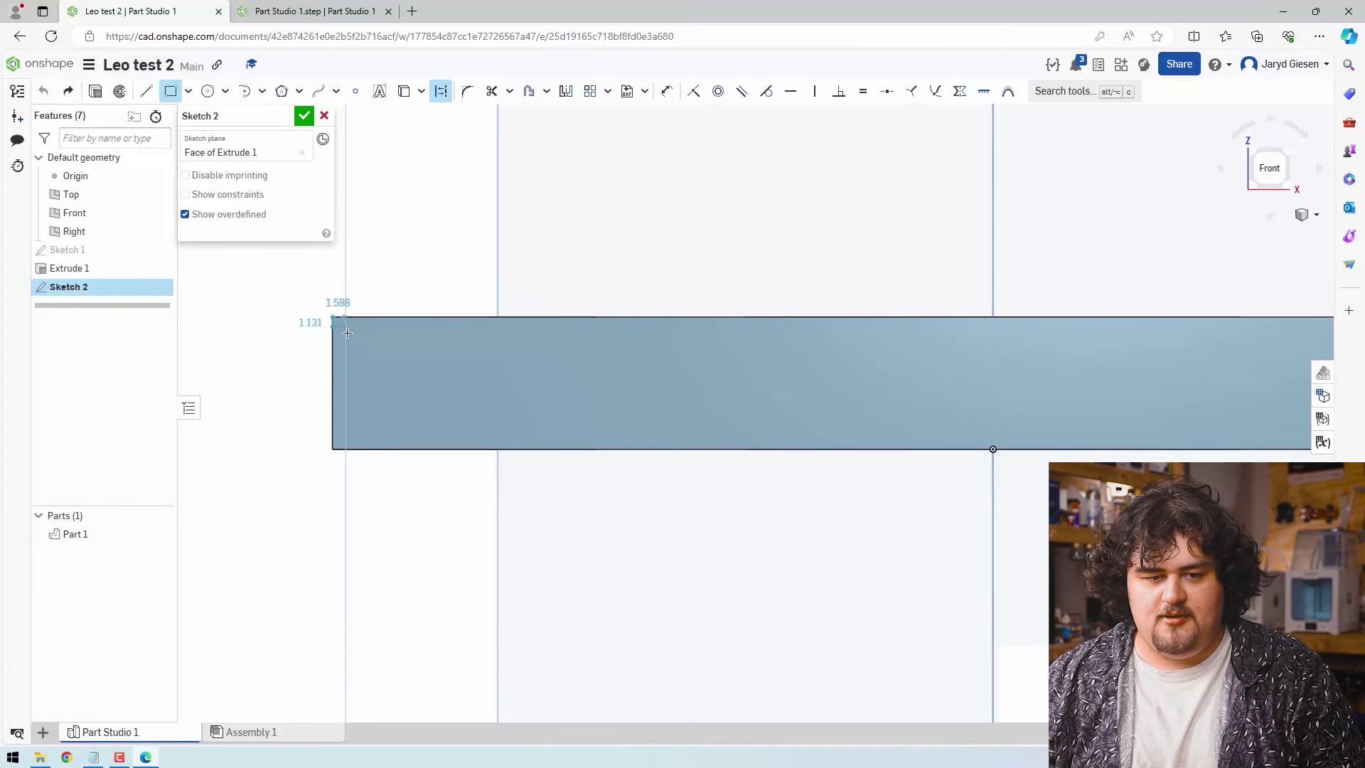
pyautogui.click(422, 386)
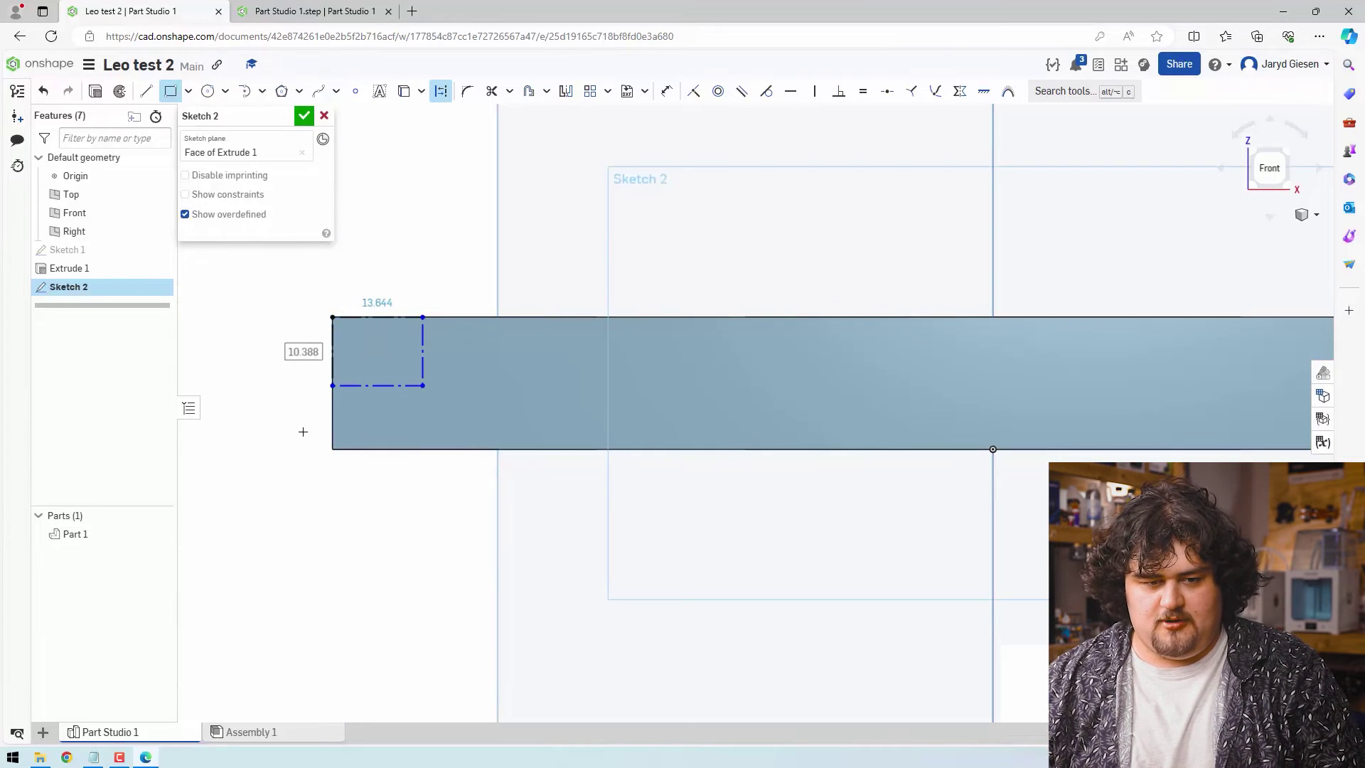
# - Dimension the construction rectangle to 10 mm high and 10 mm wide
pyautogui.press('u')
pyautogui.click(423, 341)
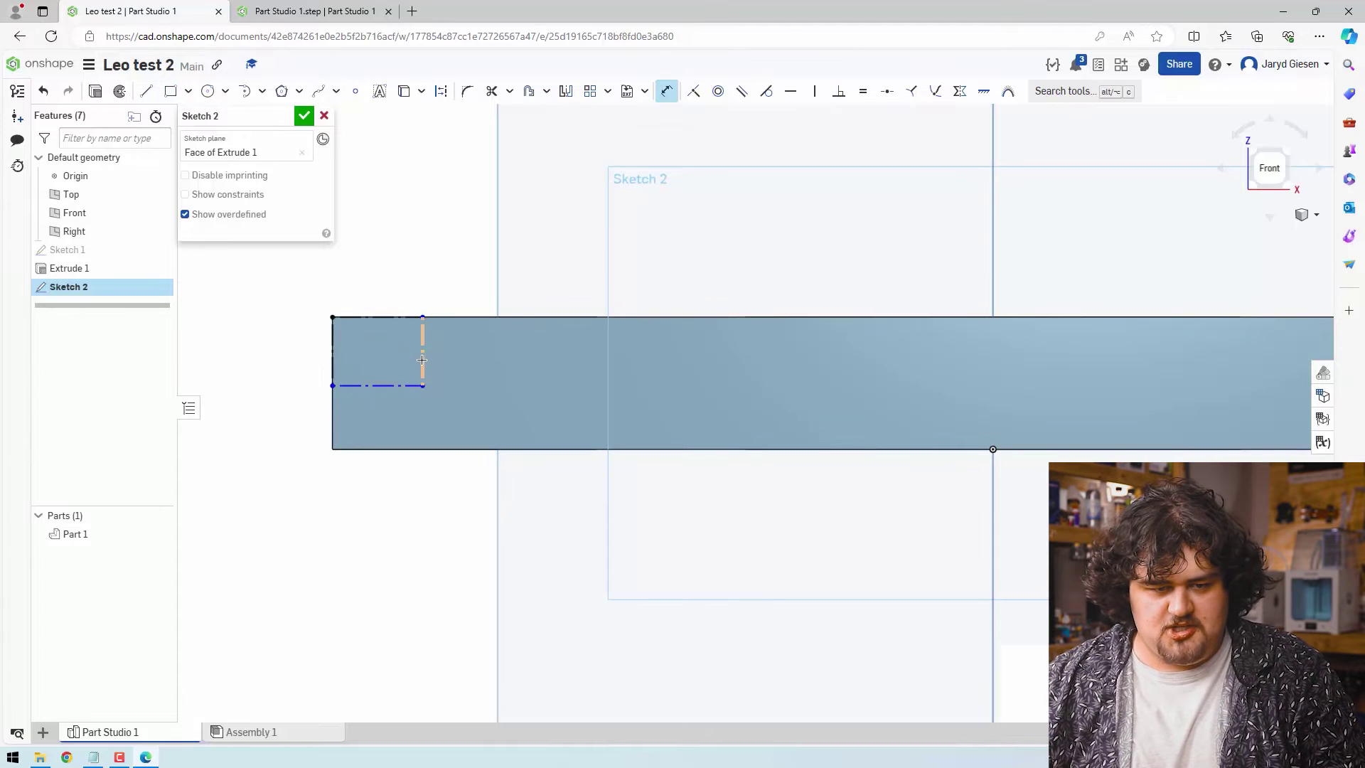
pyautogui.click(502, 359)
pyautogui.write('10')
pyautogui.press('Return')
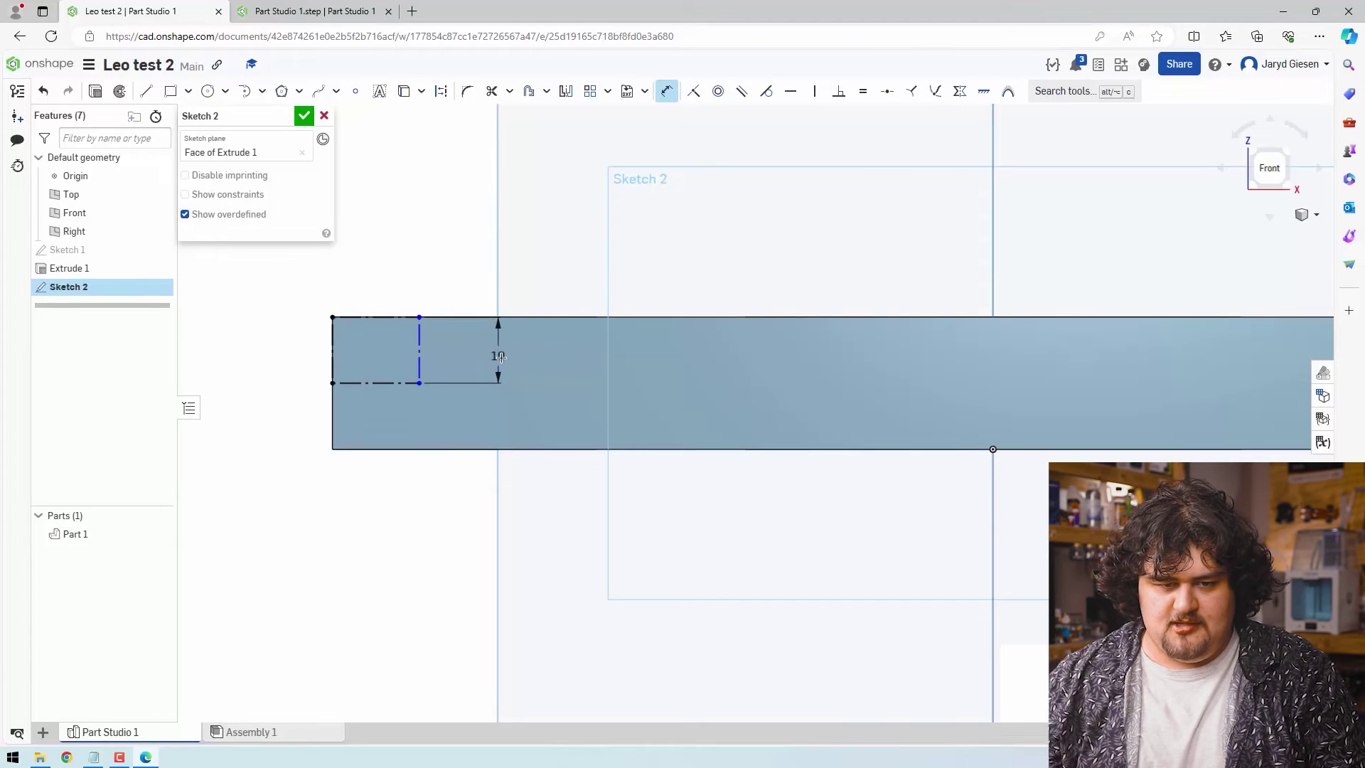
pyautogui.click(368, 382)
pyautogui.click(365, 420)
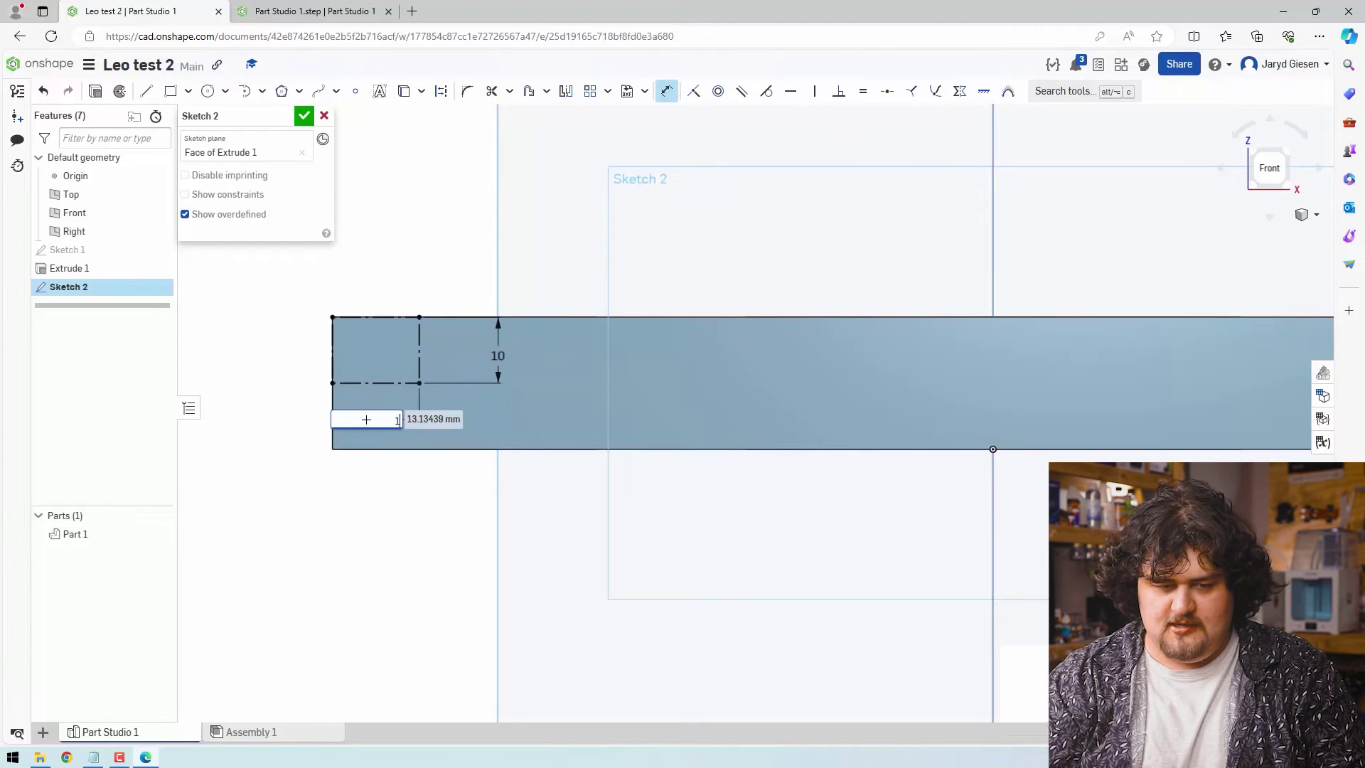
pyautogui.write('10')
pyautogui.press('Return')
# - Add a Ø6 circle at the rectangle's inner corner, then try 12 on the vertical dimension and undo it
pyautogui.click(207, 91)
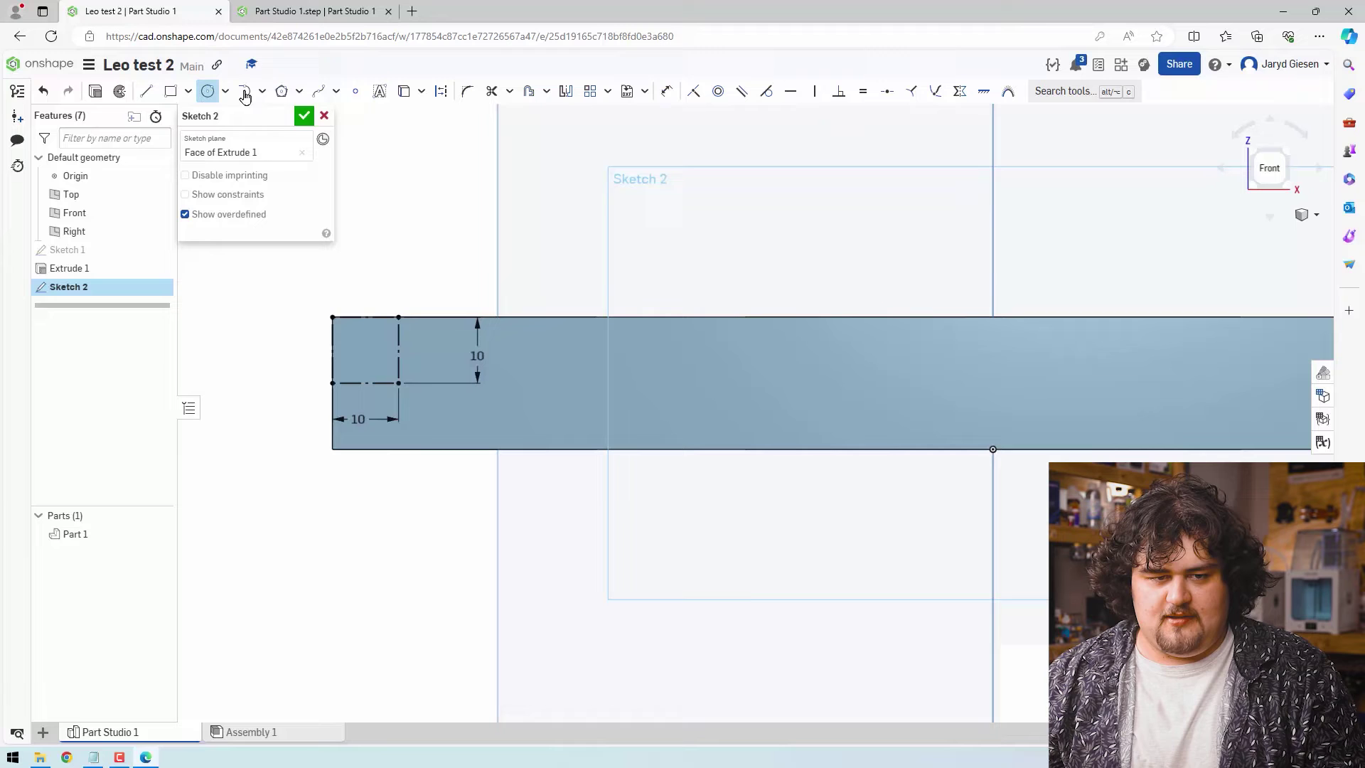
pyautogui.click(398, 383)
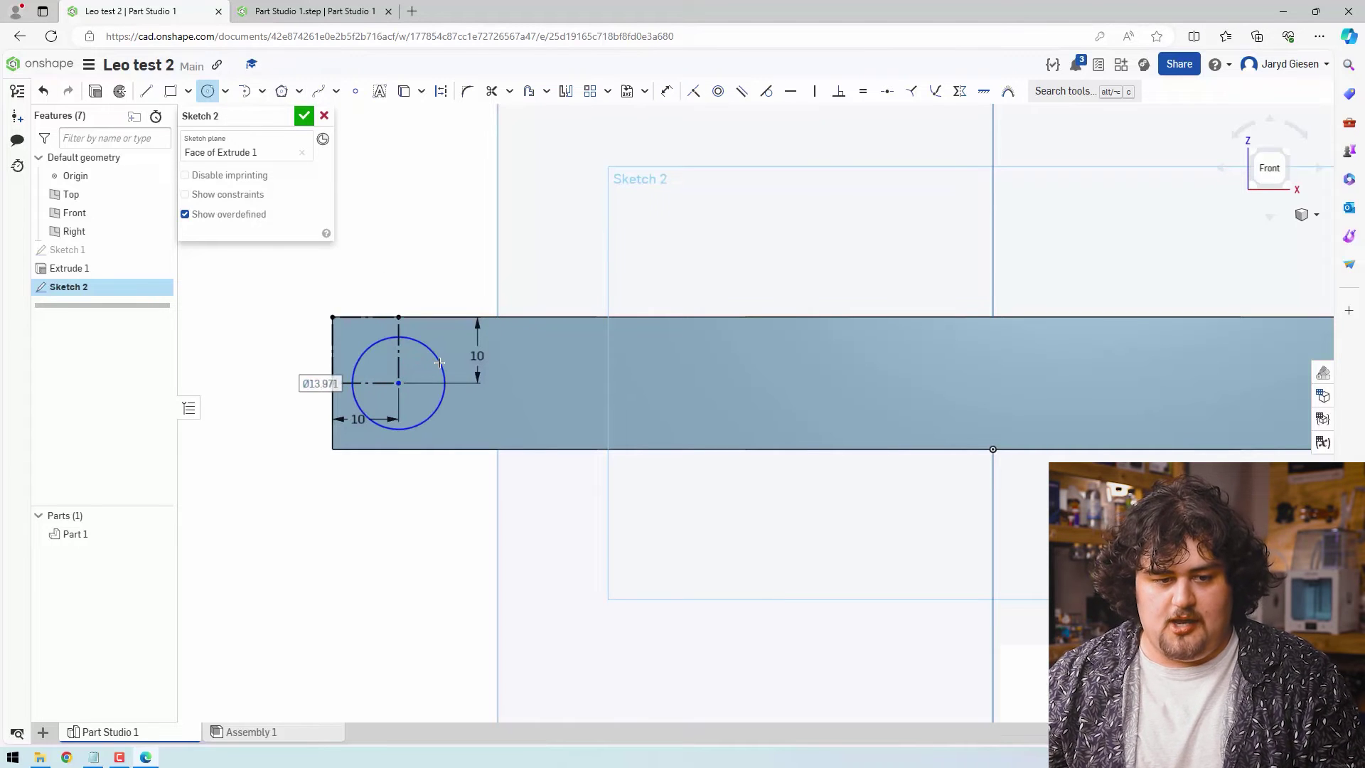
pyautogui.write('6')
pyautogui.press('Return')
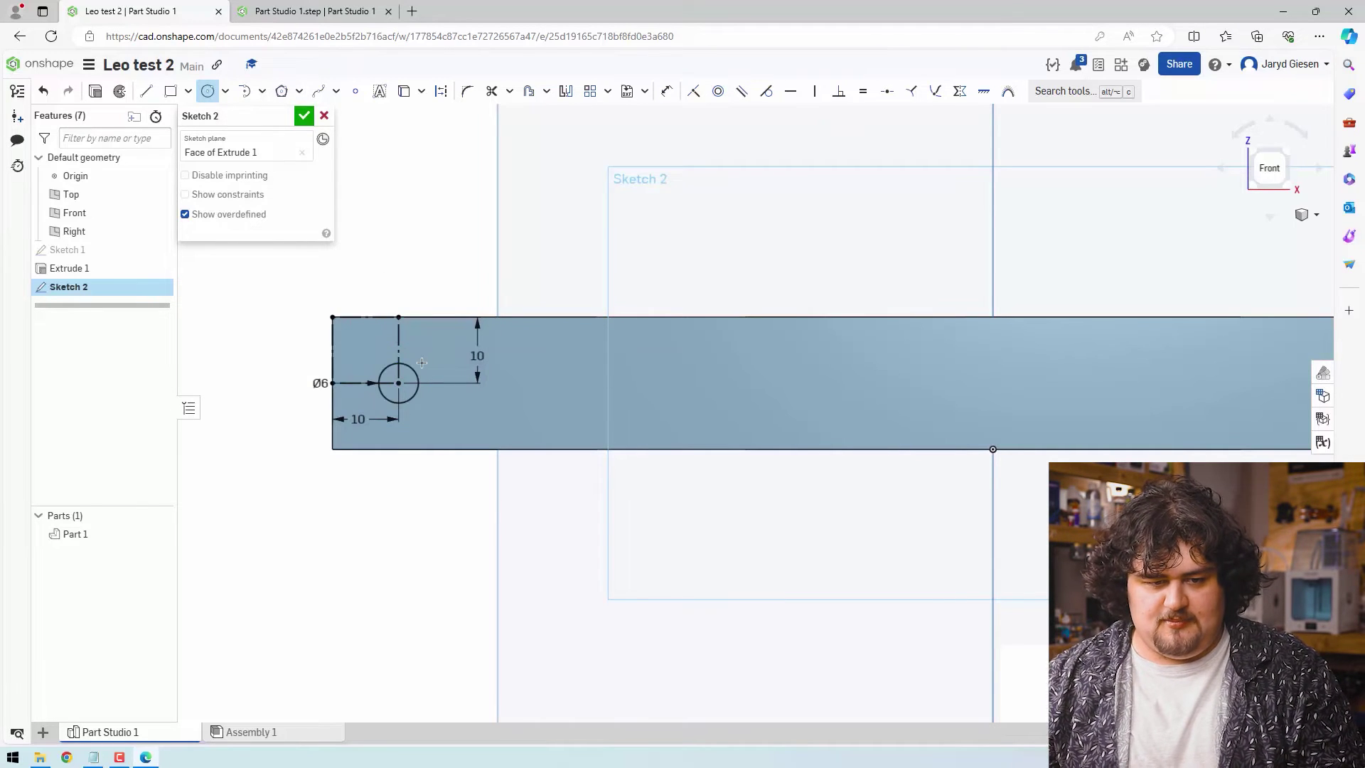
pyautogui.press('Escape')
pyautogui.moveTo(305, 335); pyautogui.dragTo(774, 313, button='right')
pyautogui.doubleClick(811, 304)
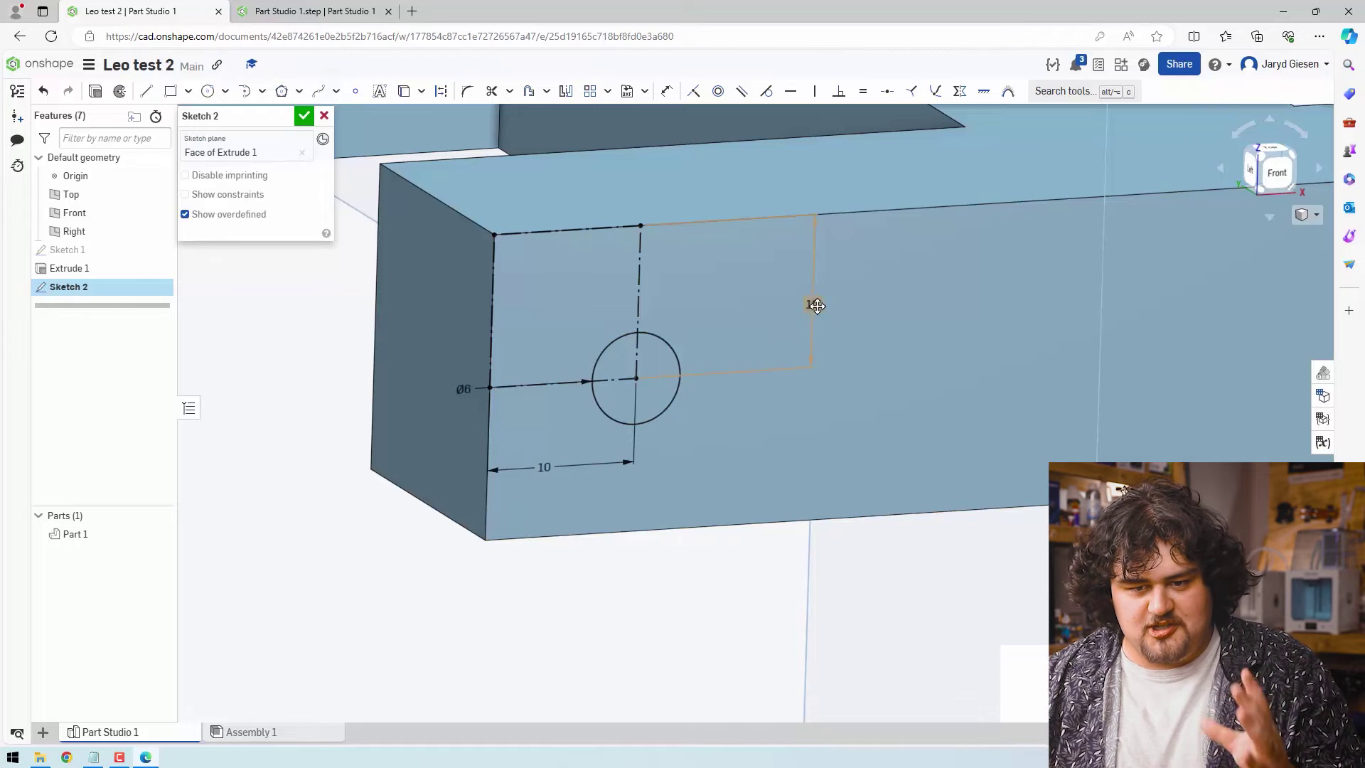
pyautogui.write('12')
pyautogui.press('Return')
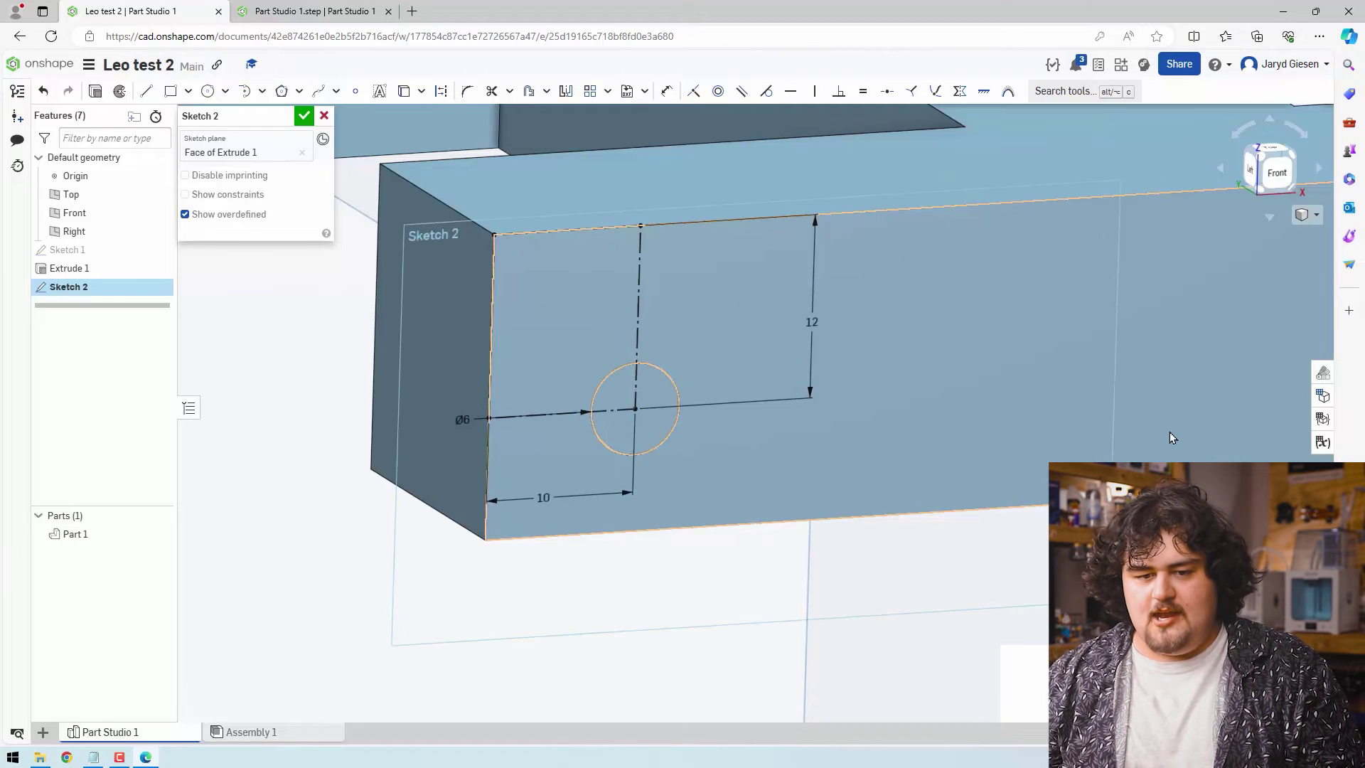
pyautogui.hotkey('ctrl', 'z')
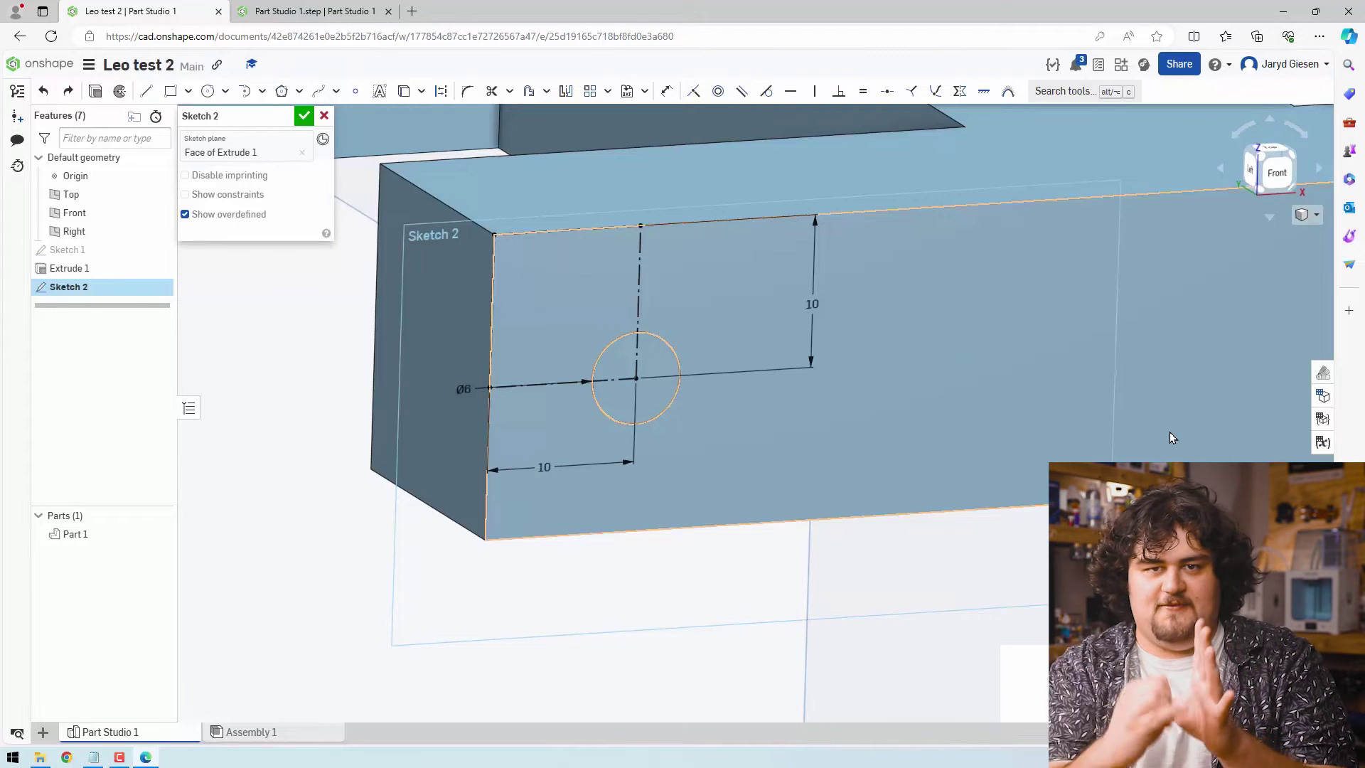
# - Draw a 10×10 construction corner rectangle from the bar's top-right corner
pyautogui.press('n')
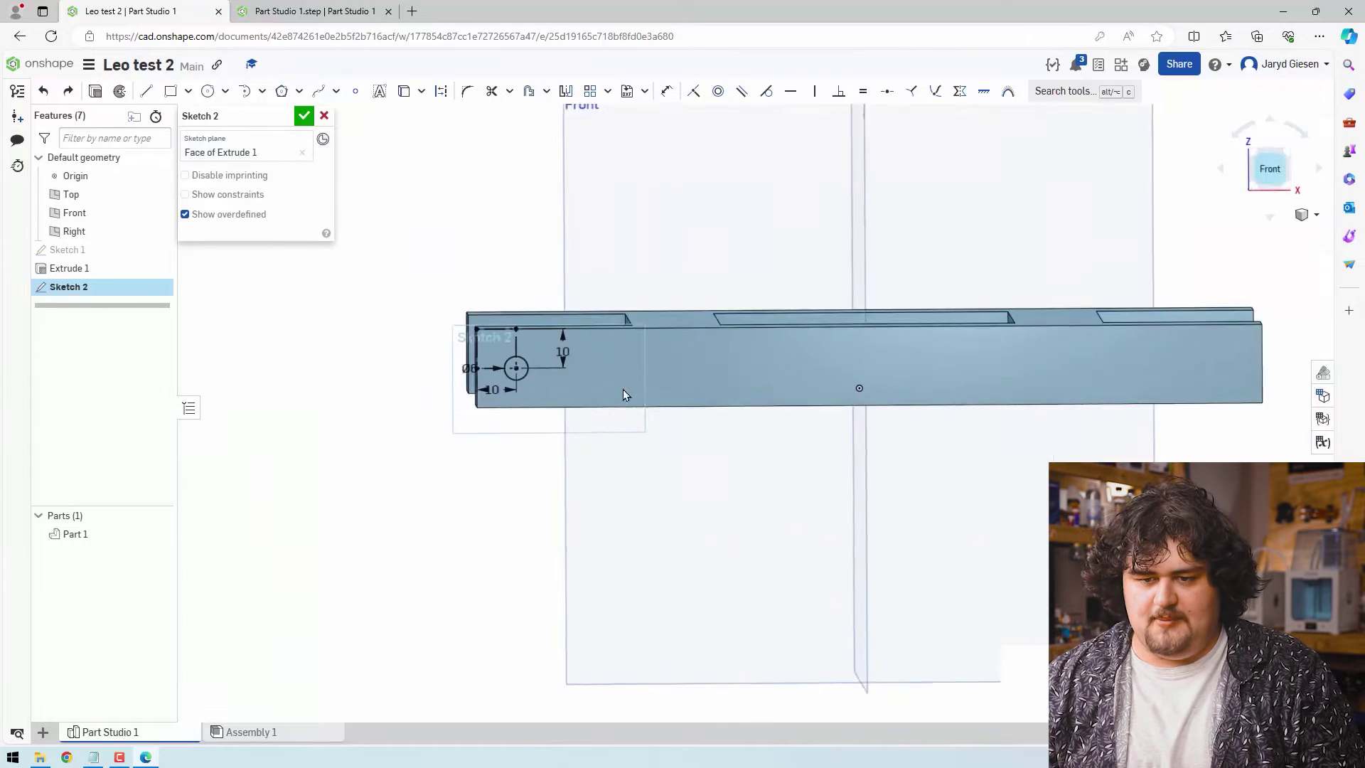
pyautogui.scroll(2, 1120, 448)
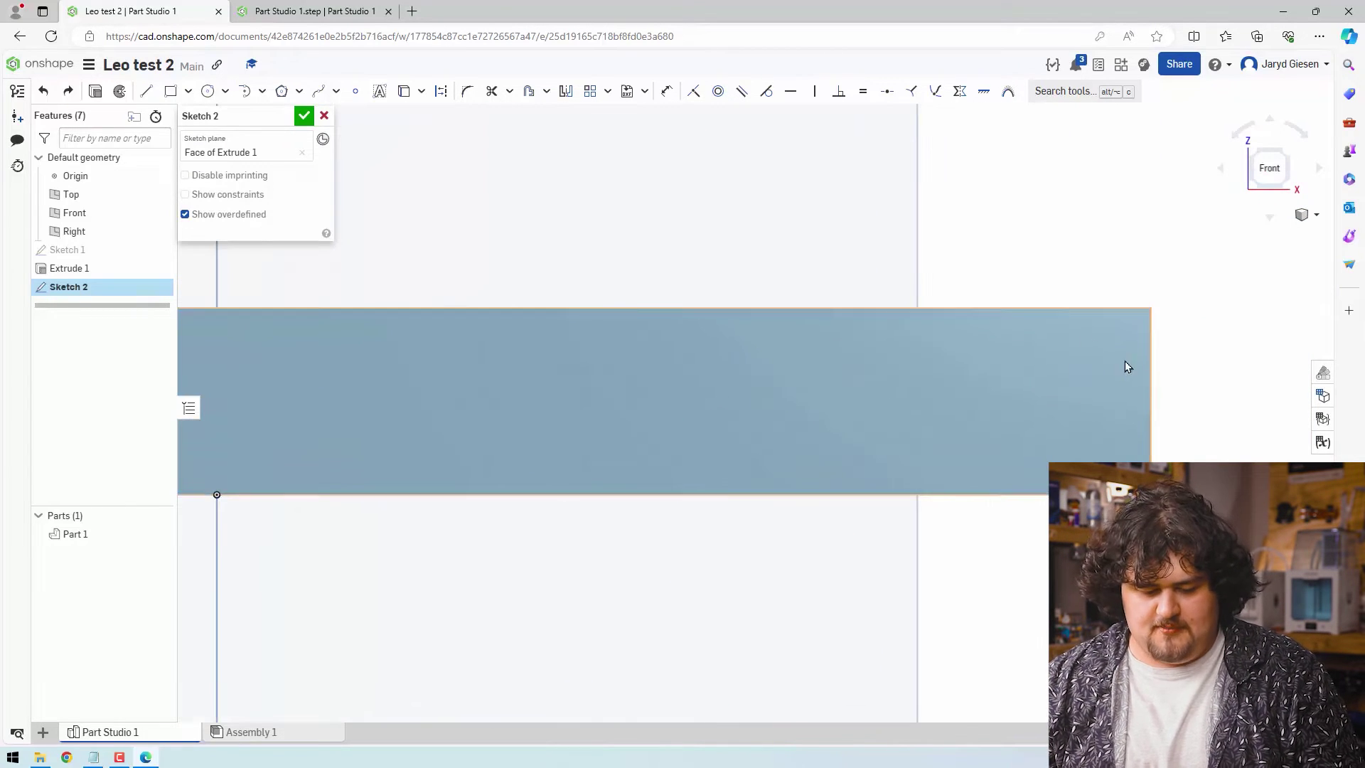
pyautogui.click(178, 91)
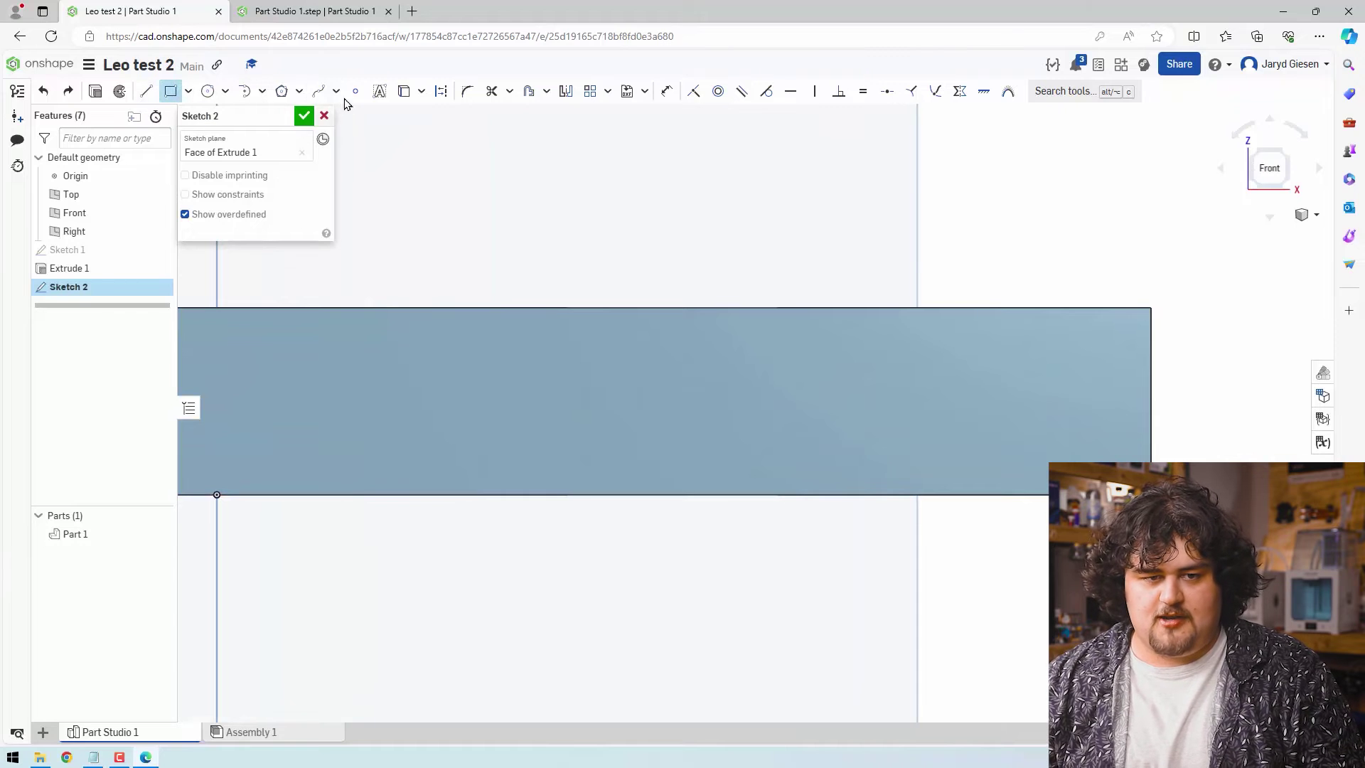
pyautogui.click(441, 91)
pyautogui.click(1150, 308)
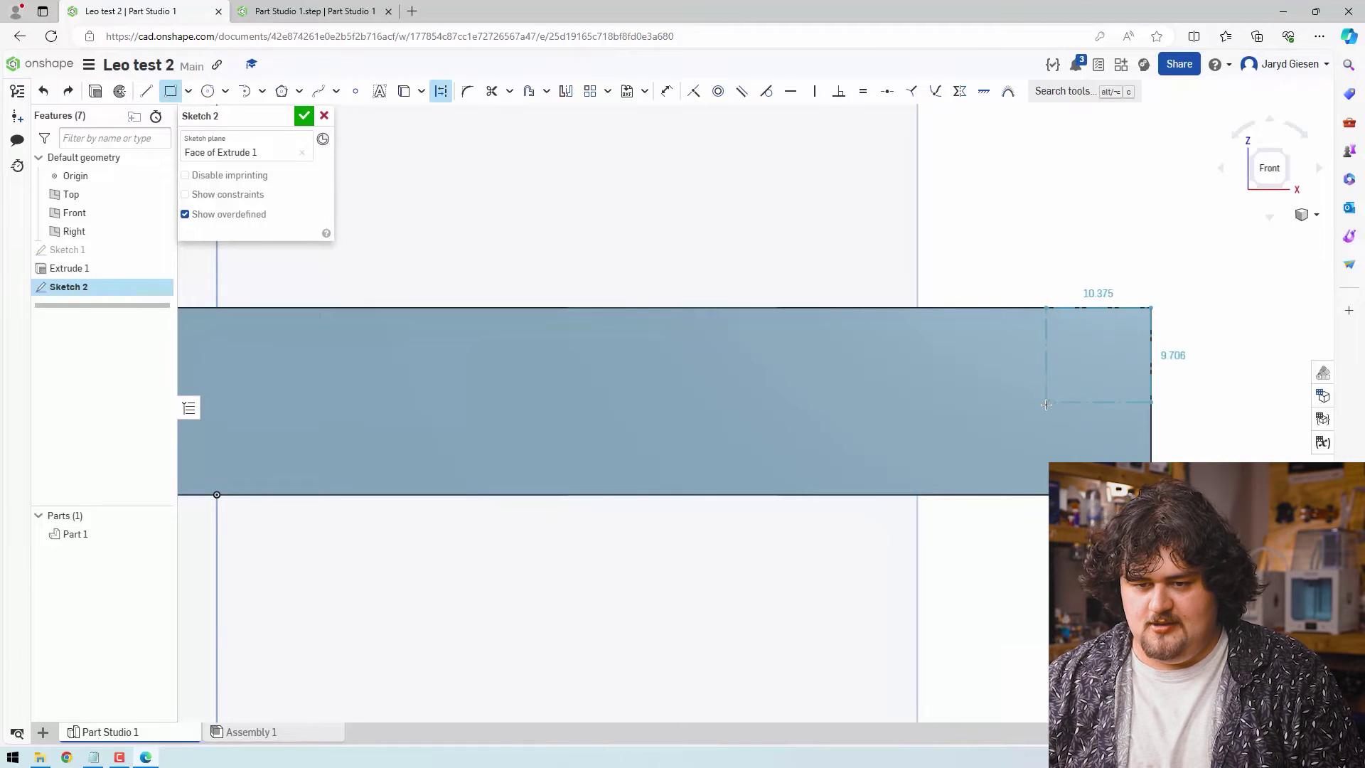
pyautogui.write('10')
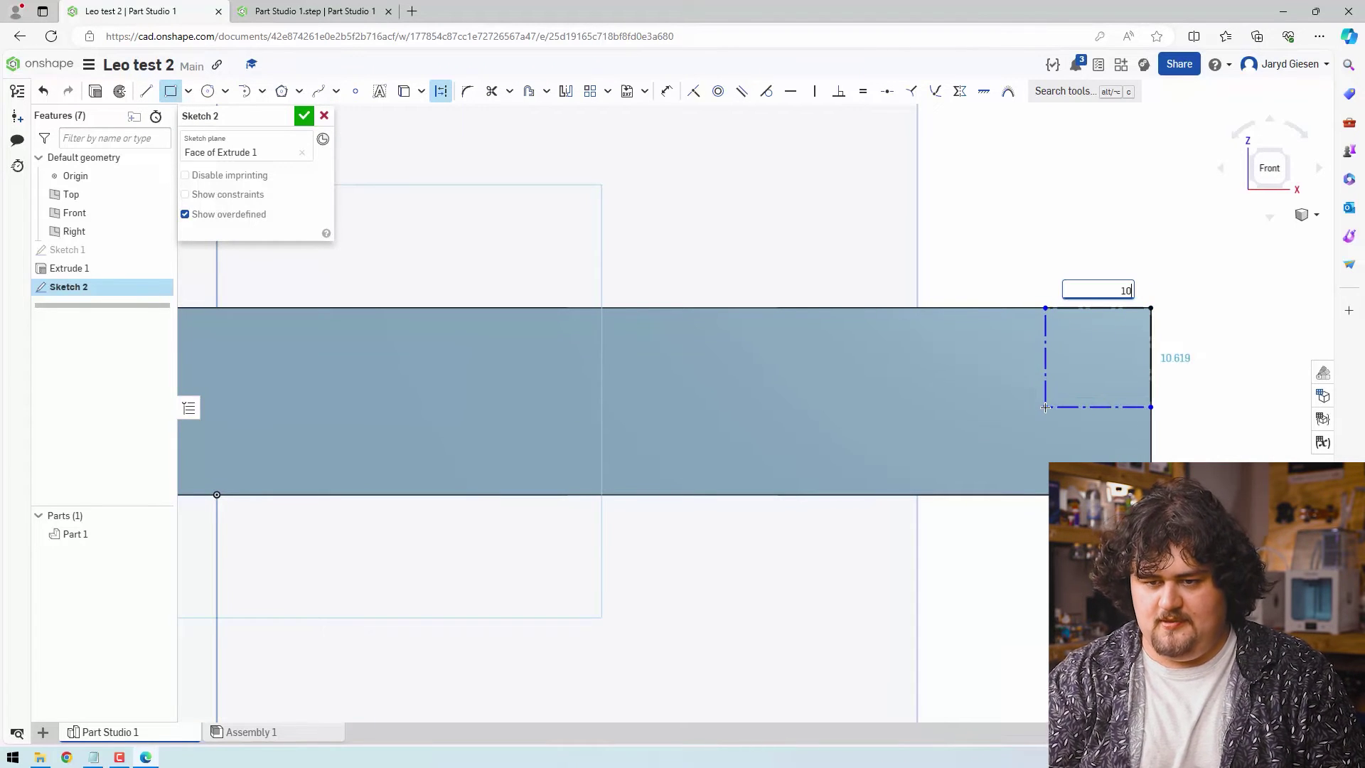
pyautogui.press('Tab')
pyautogui.write('10')
pyautogui.press('Return')
# - Place a Ø6 circle at the rectangle's inner corner and finish Sketch 2
pyautogui.press('c')
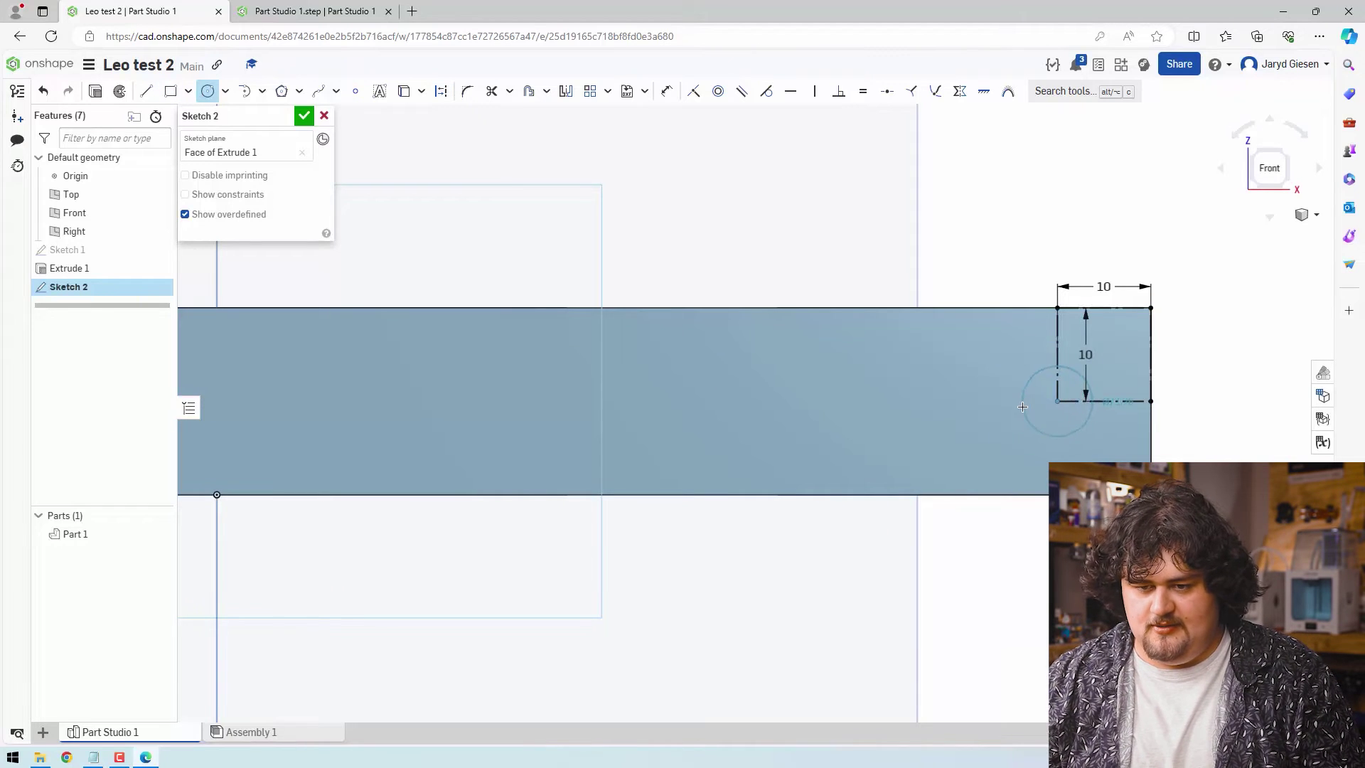
pyautogui.click(1057, 401)
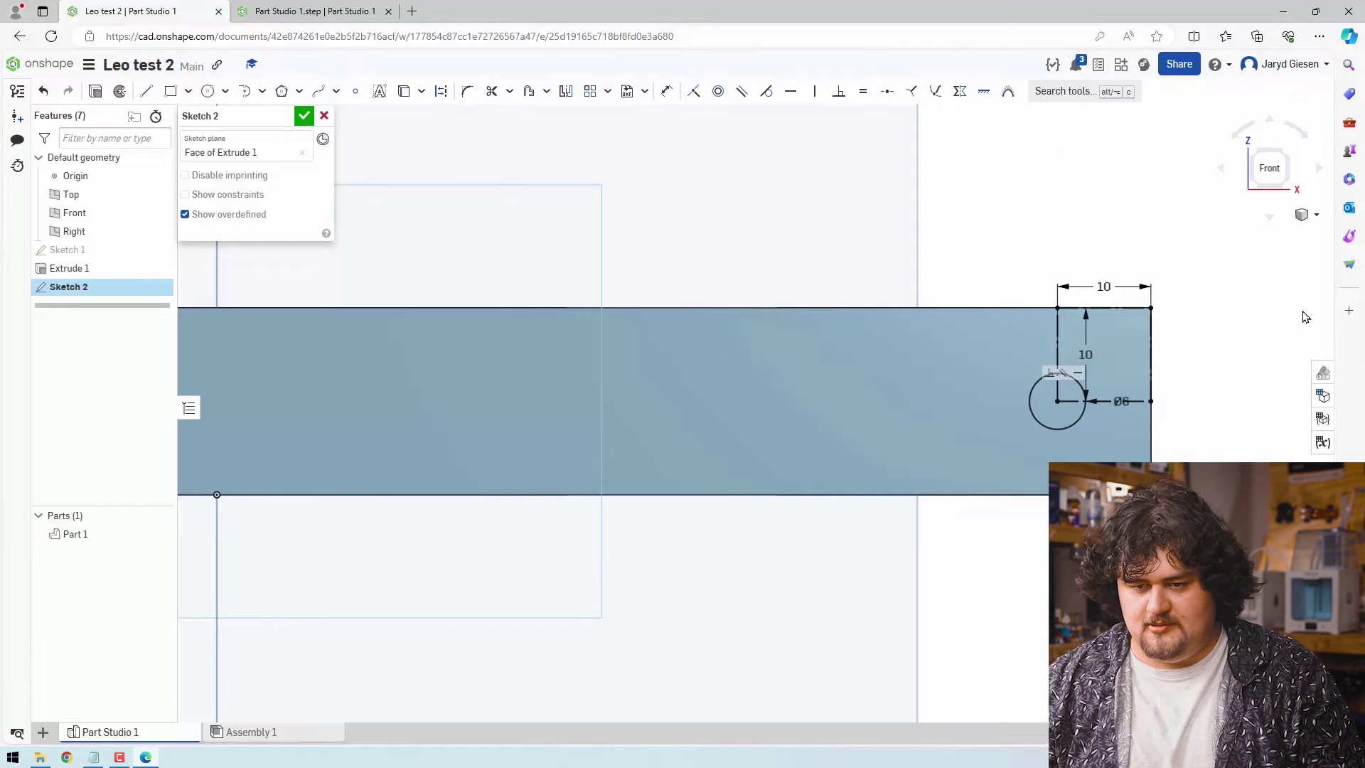
pyautogui.press('Escape')
pyautogui.press('Return')
# - Start a Remove extrude from Sketch 2 and drag the cut depth to 145.6 mm
pyautogui.scroll(-2, 1206, 384)
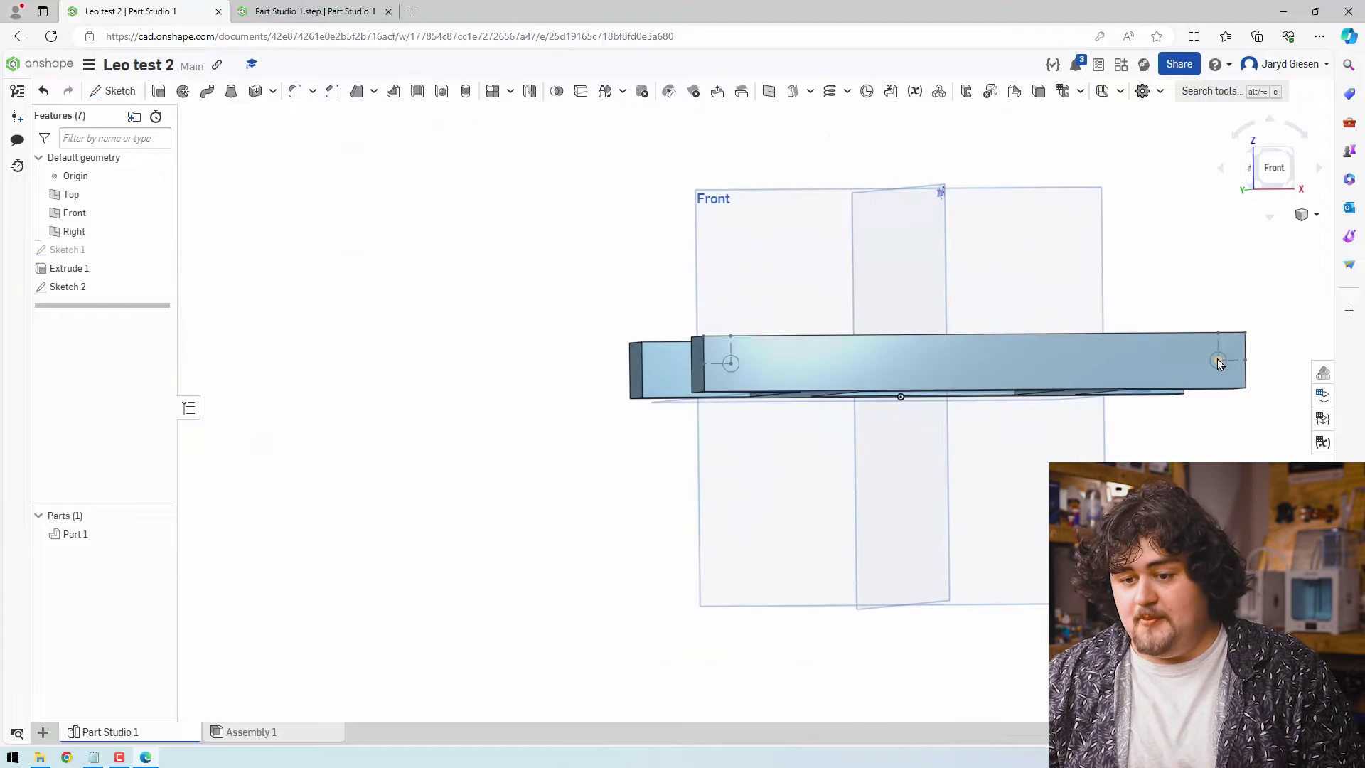
pyautogui.scroll(5, 1219, 363)
pyautogui.scroll(-5, 1057, 242)
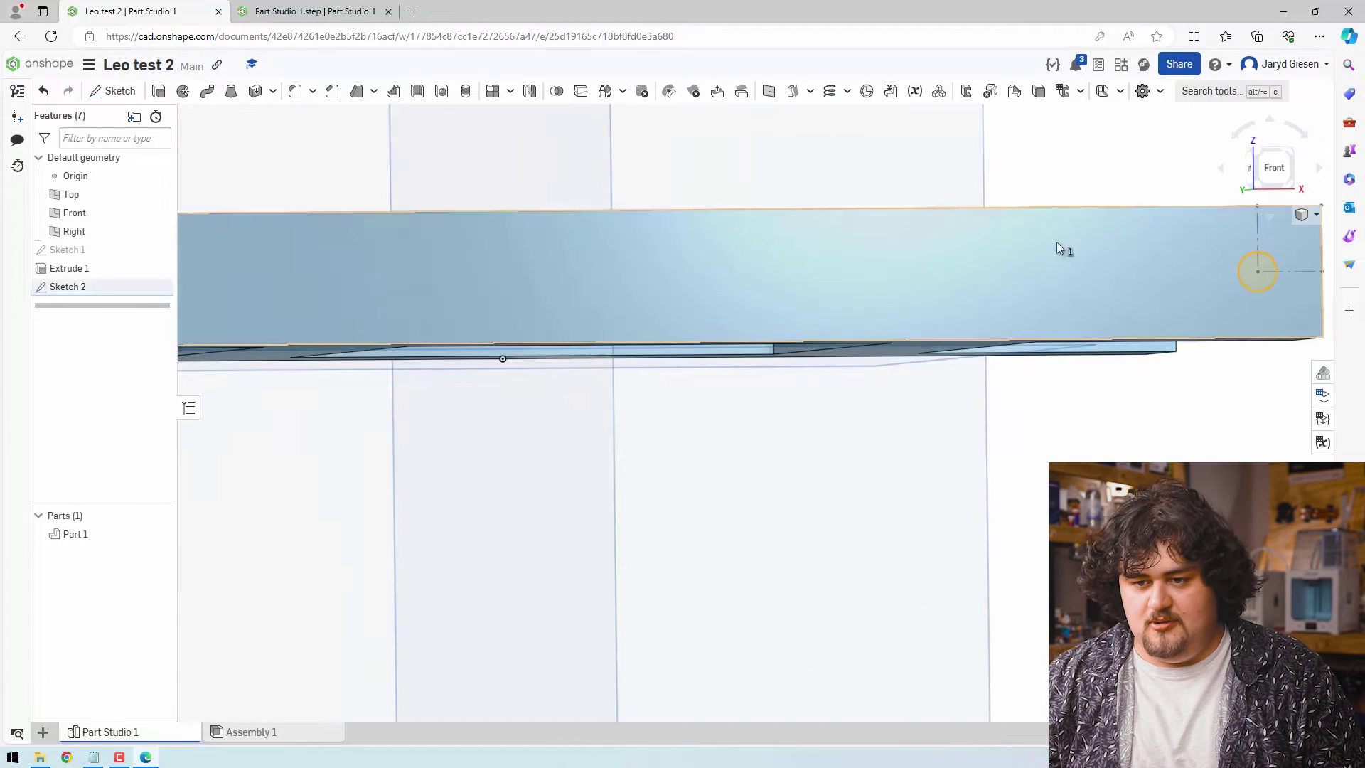
pyautogui.scroll(3, 778, 277)
pyautogui.scroll(-2, 778, 274)
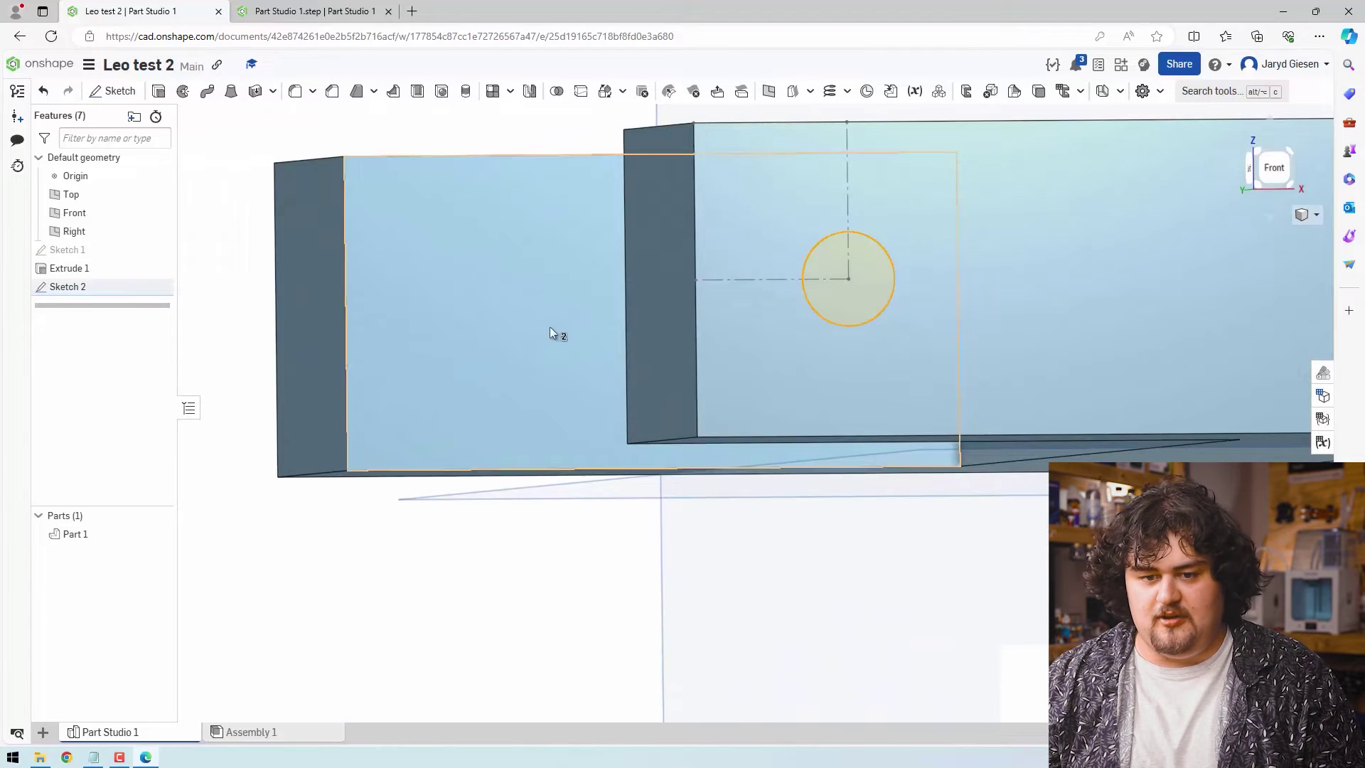
pyautogui.scroll(-5, 549, 326)
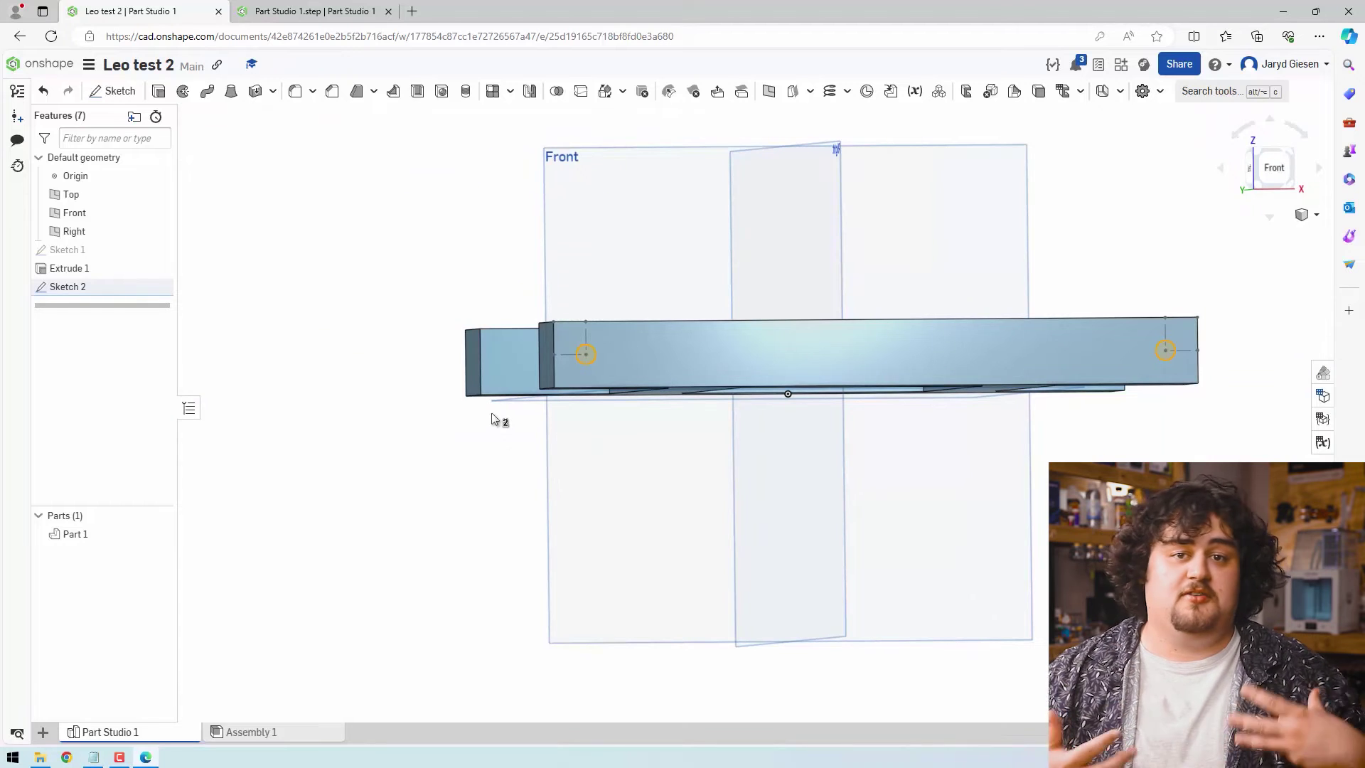
pyautogui.hotkey('shift', '7')
pyautogui.click(158, 91)
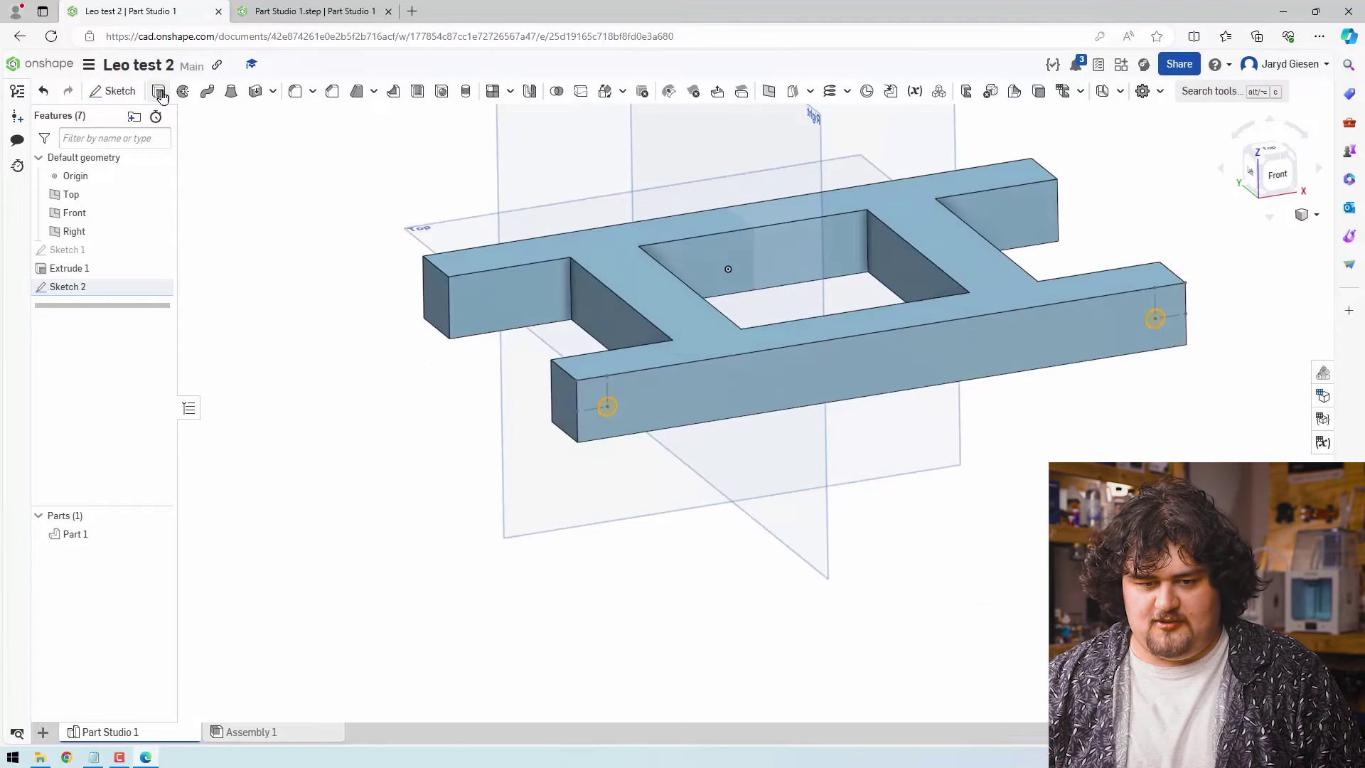
pyautogui.moveTo(420, 313); pyautogui.dragTo(647, 394, button='right')
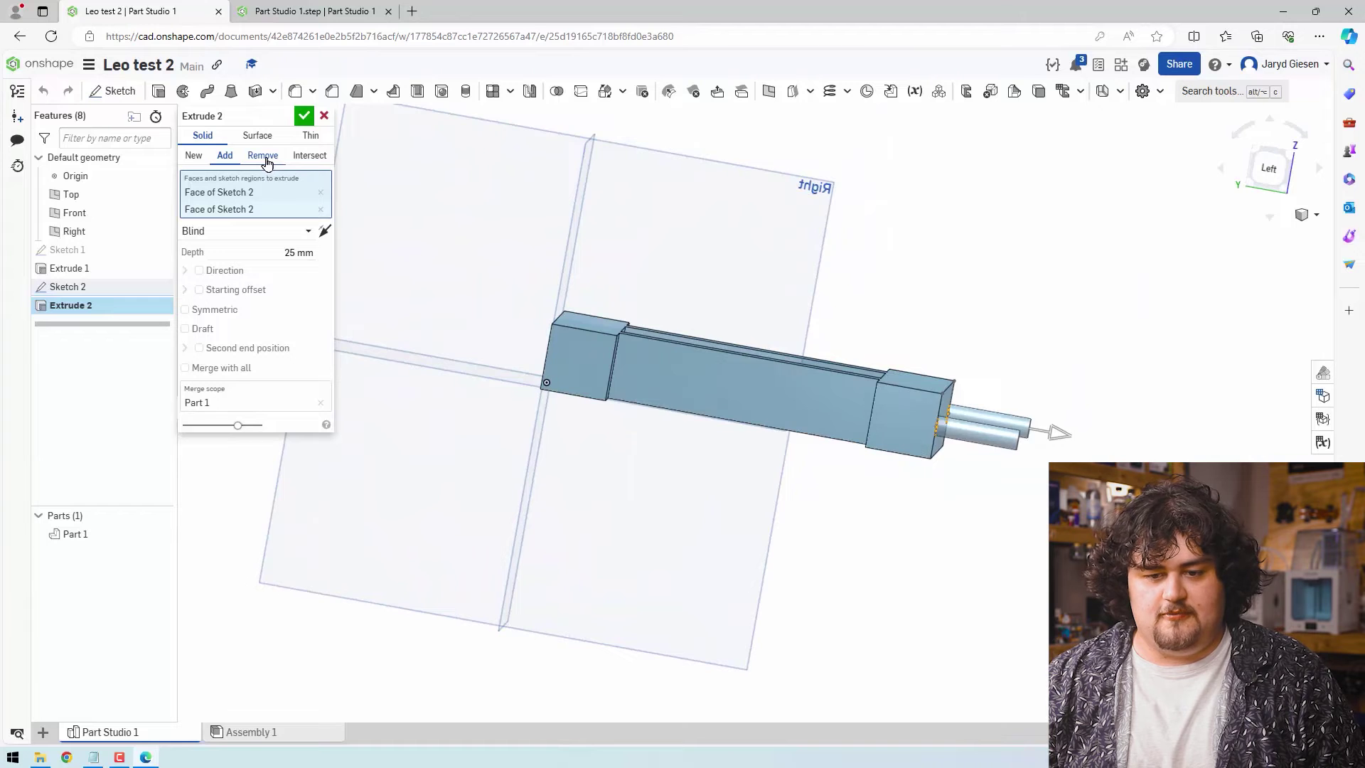
pyautogui.click(263, 155)
pyautogui.moveTo(844, 420); pyautogui.dragTo(456, 218, button='right')
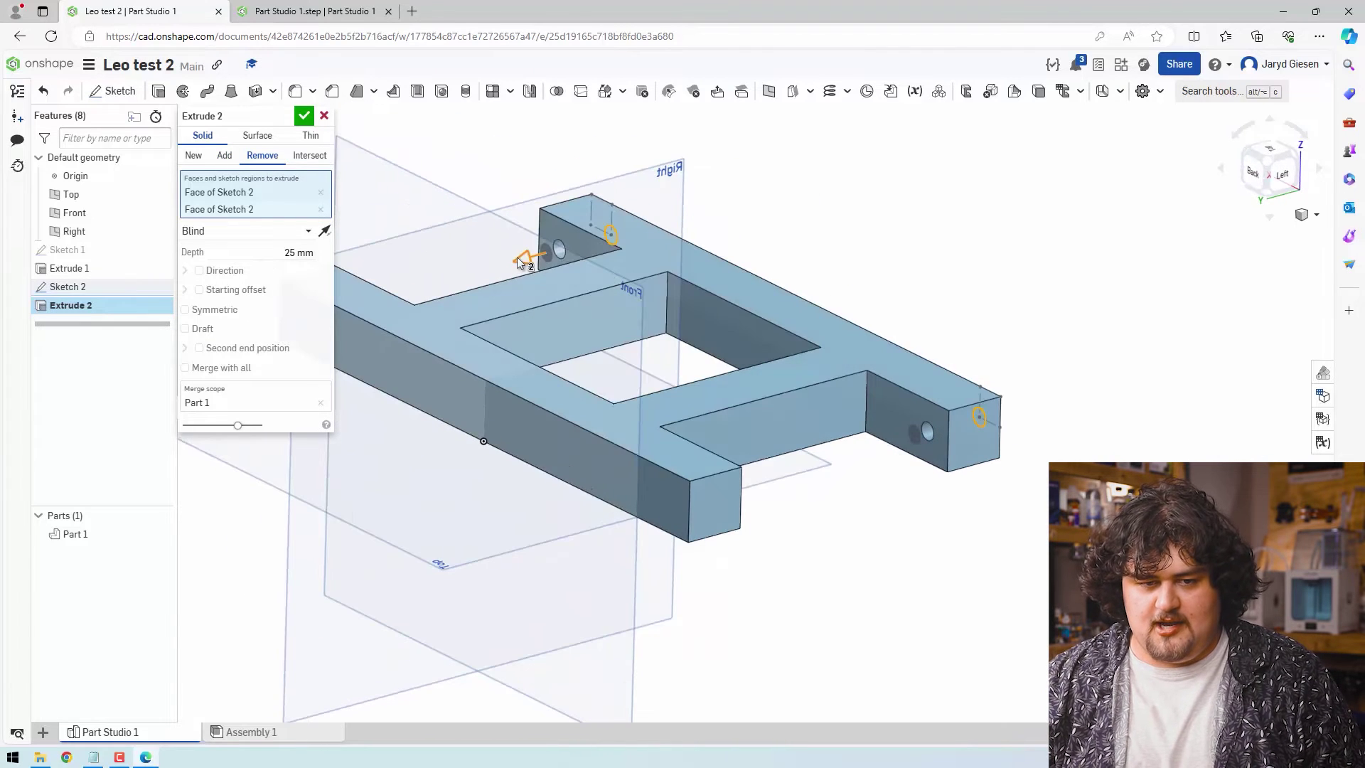
pyautogui.moveTo(521, 262); pyautogui.dragTo(210, 355)
pyautogui.moveTo(873, 390); pyautogui.dragTo(982, 370, button='right')
# - Change the cut's end type to Up to face, limited by the arm's outer face
pyautogui.scroll(3, 952, 347)
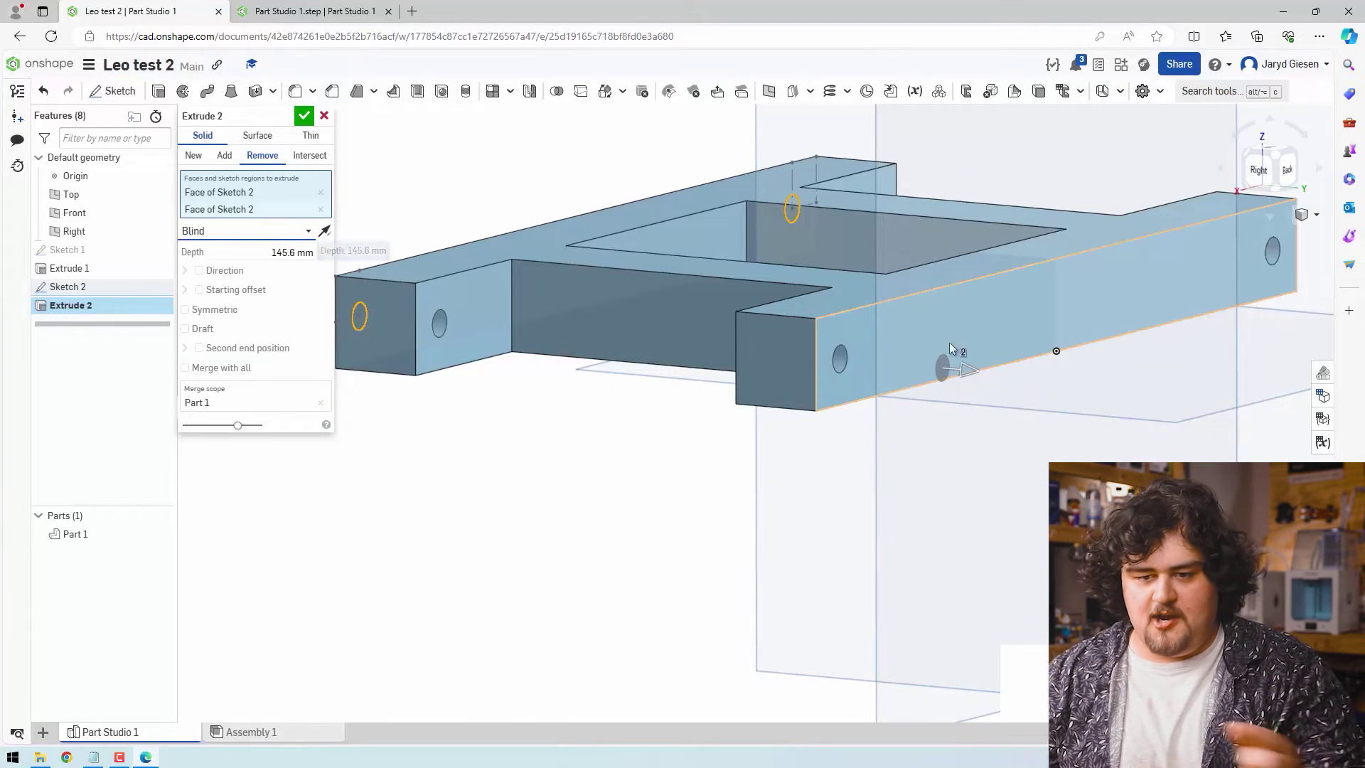
pyautogui.click(260, 233)
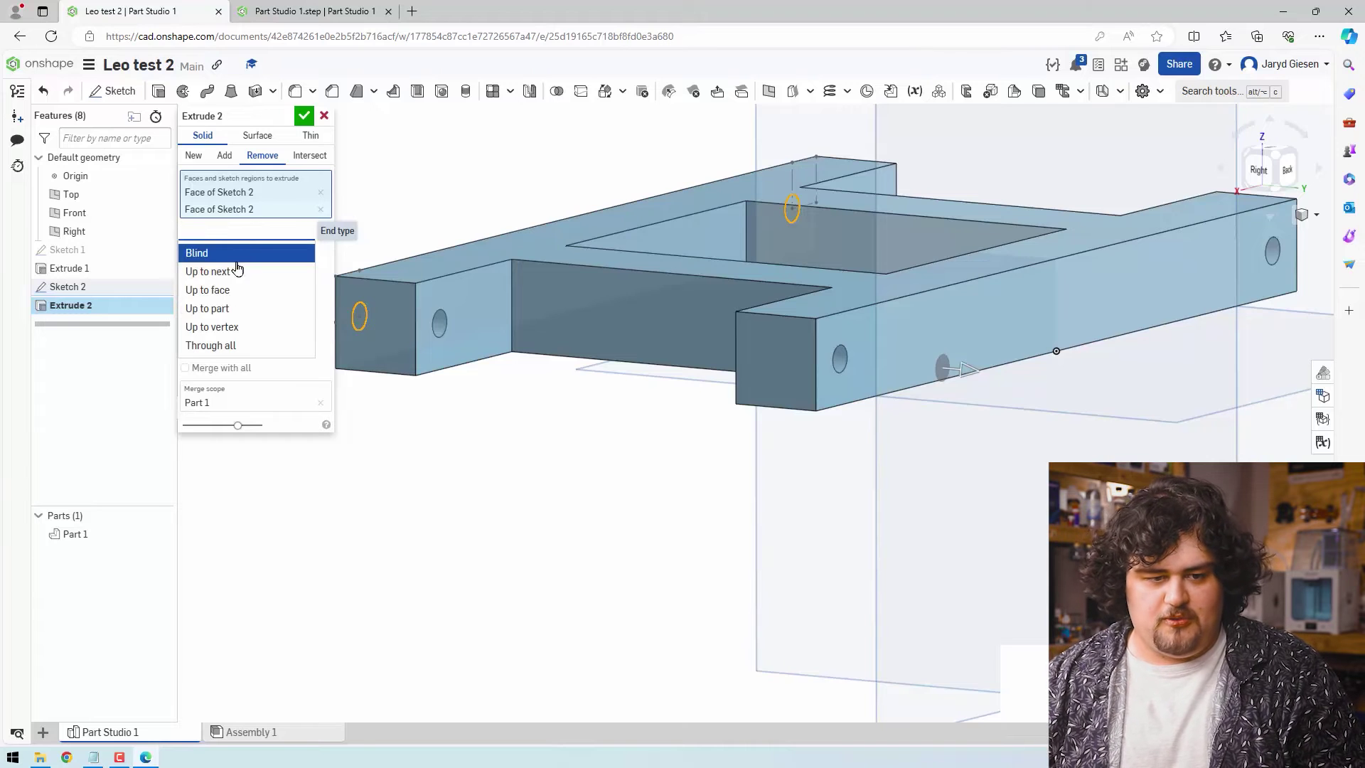
pyautogui.click(233, 293)
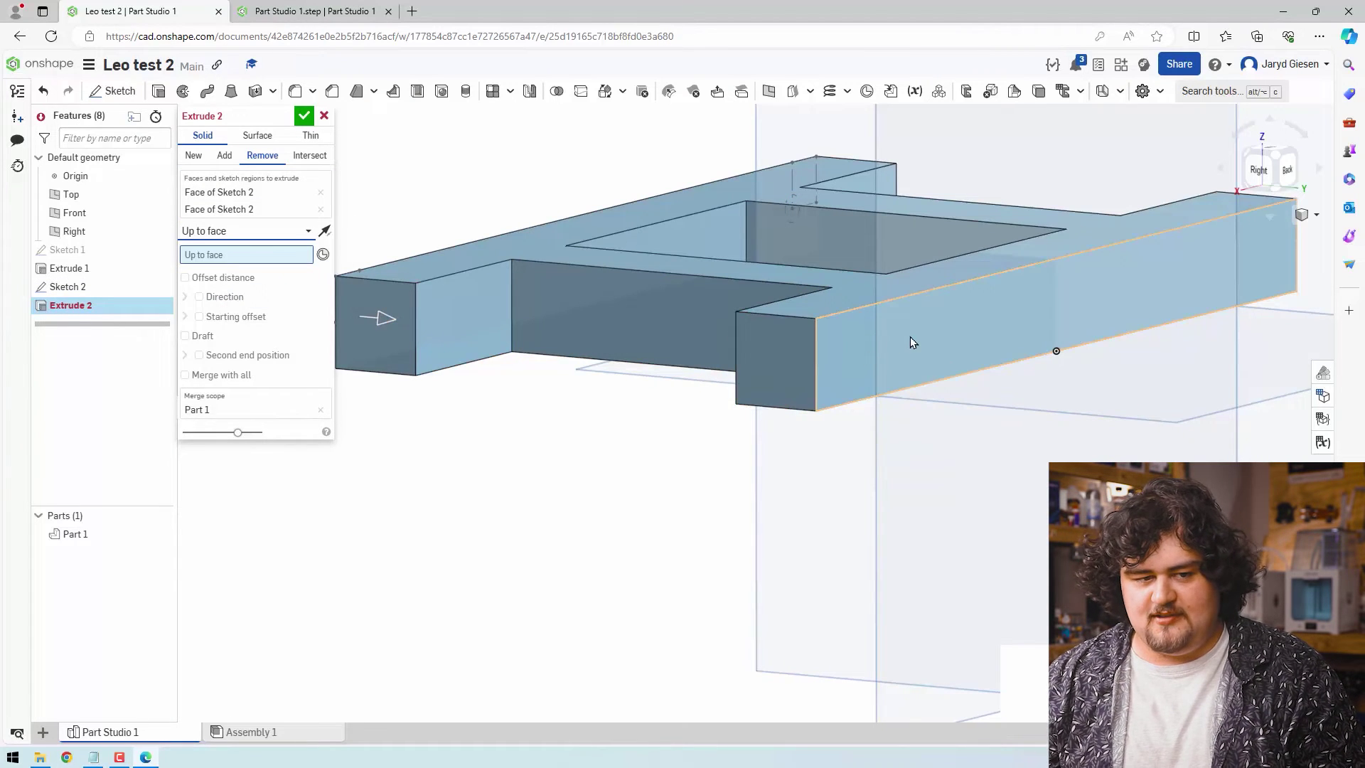
pyautogui.click(880, 349)
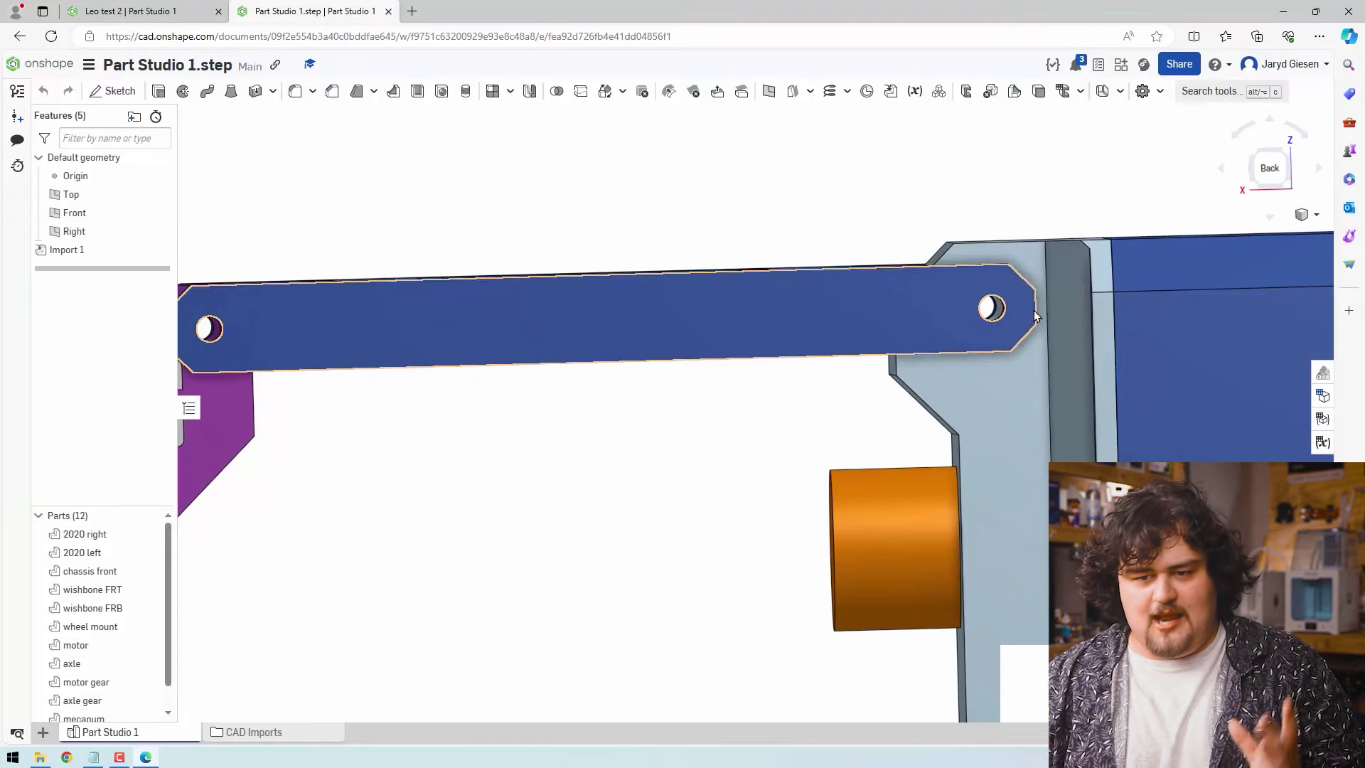
pyautogui.scroll(5, 1035, 280)
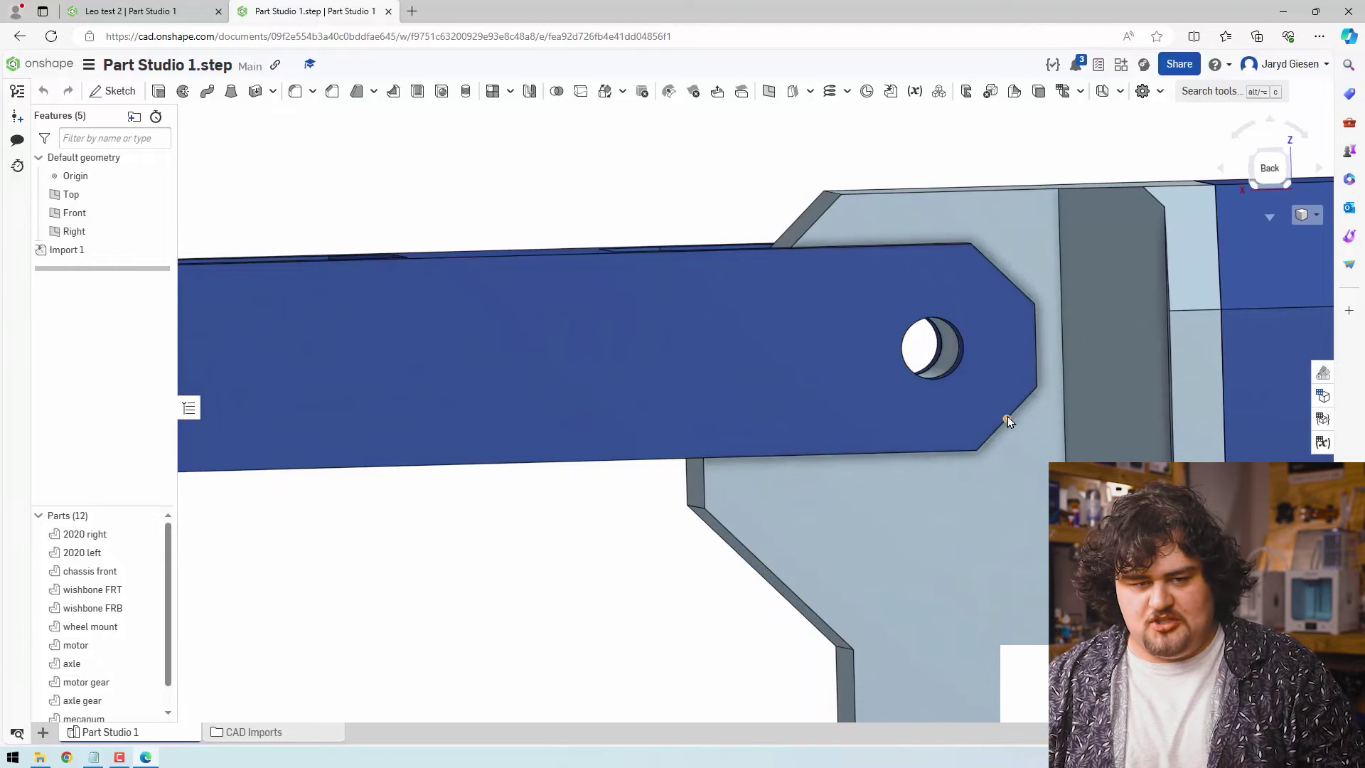
# - Back in the Leo test 2 part, select the top and bottom edges at both arm ends
pyautogui.click(147, 14)
pyautogui.scroll(5, 684, 343)
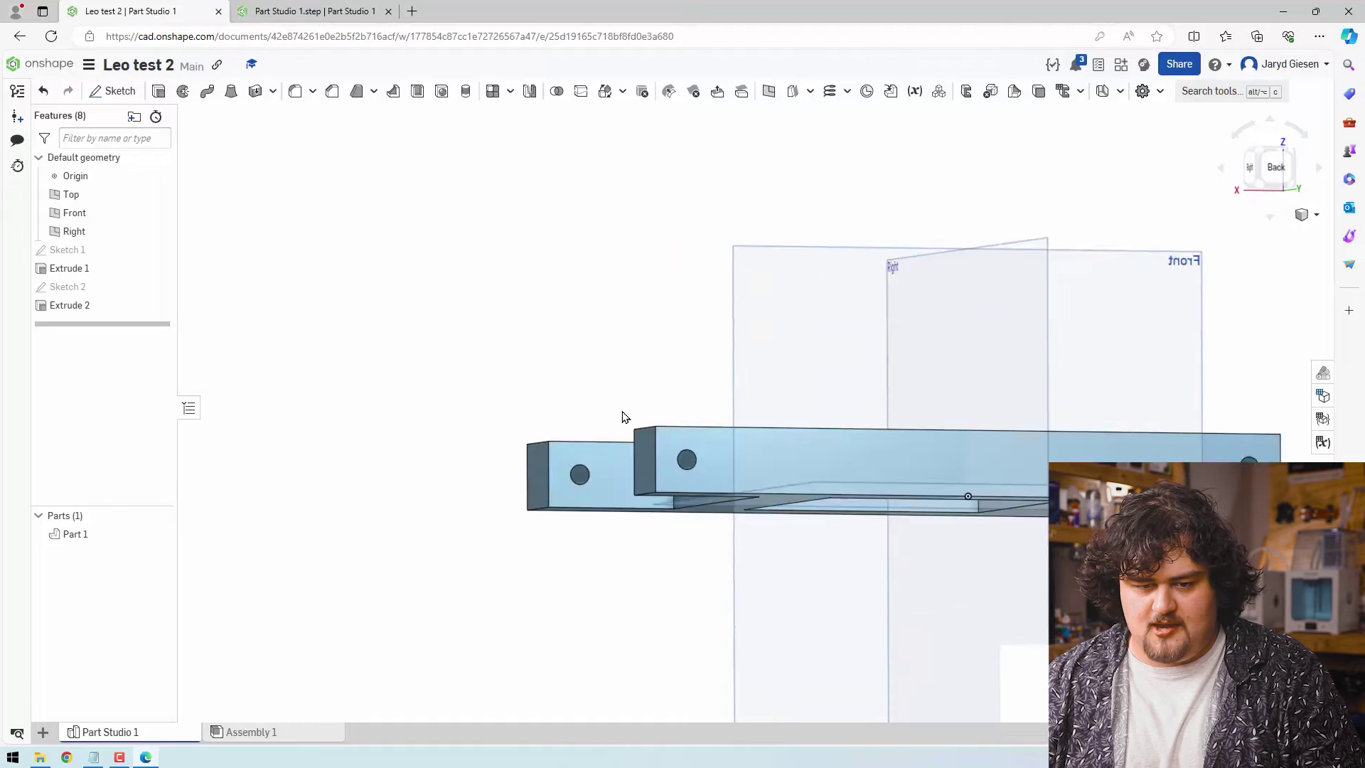
pyautogui.click(629, 386)
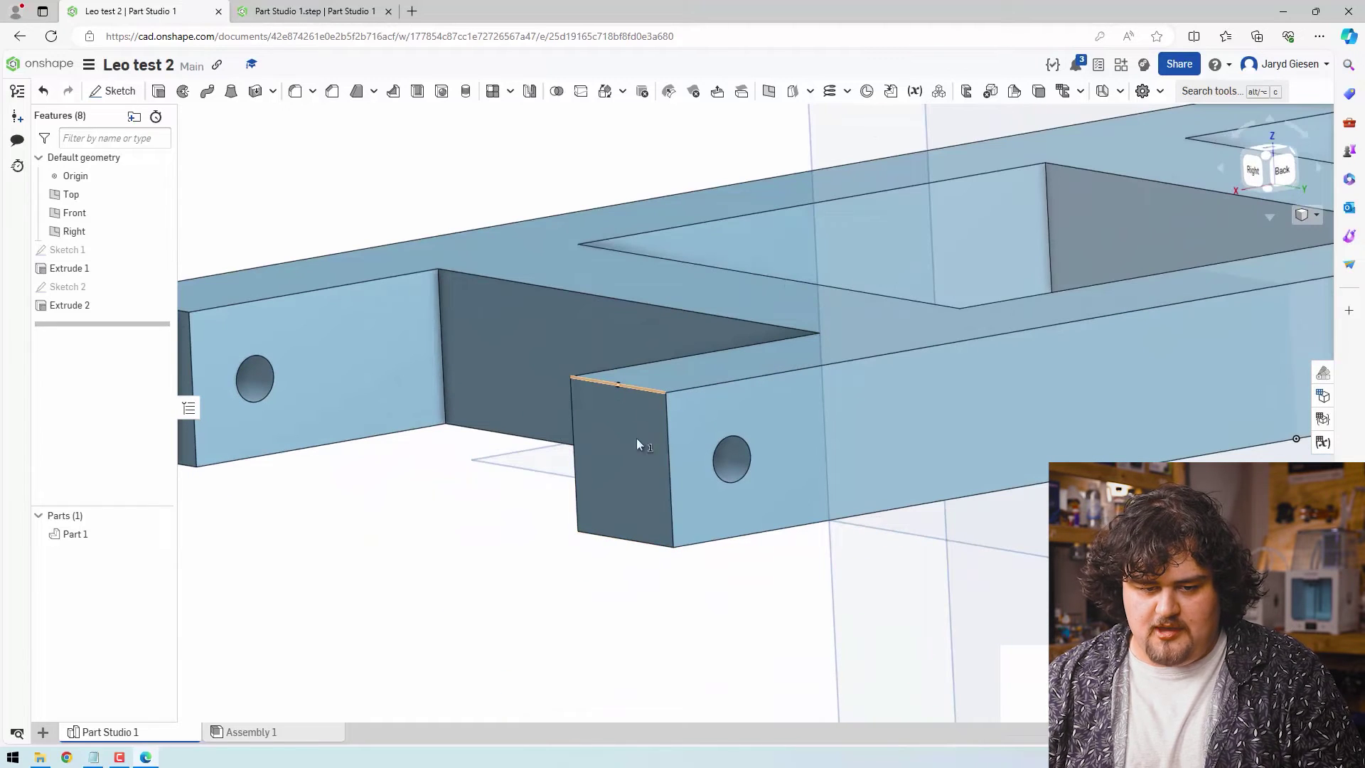
pyautogui.moveTo(593, 505); pyautogui.dragTo(460, 253, button='right')
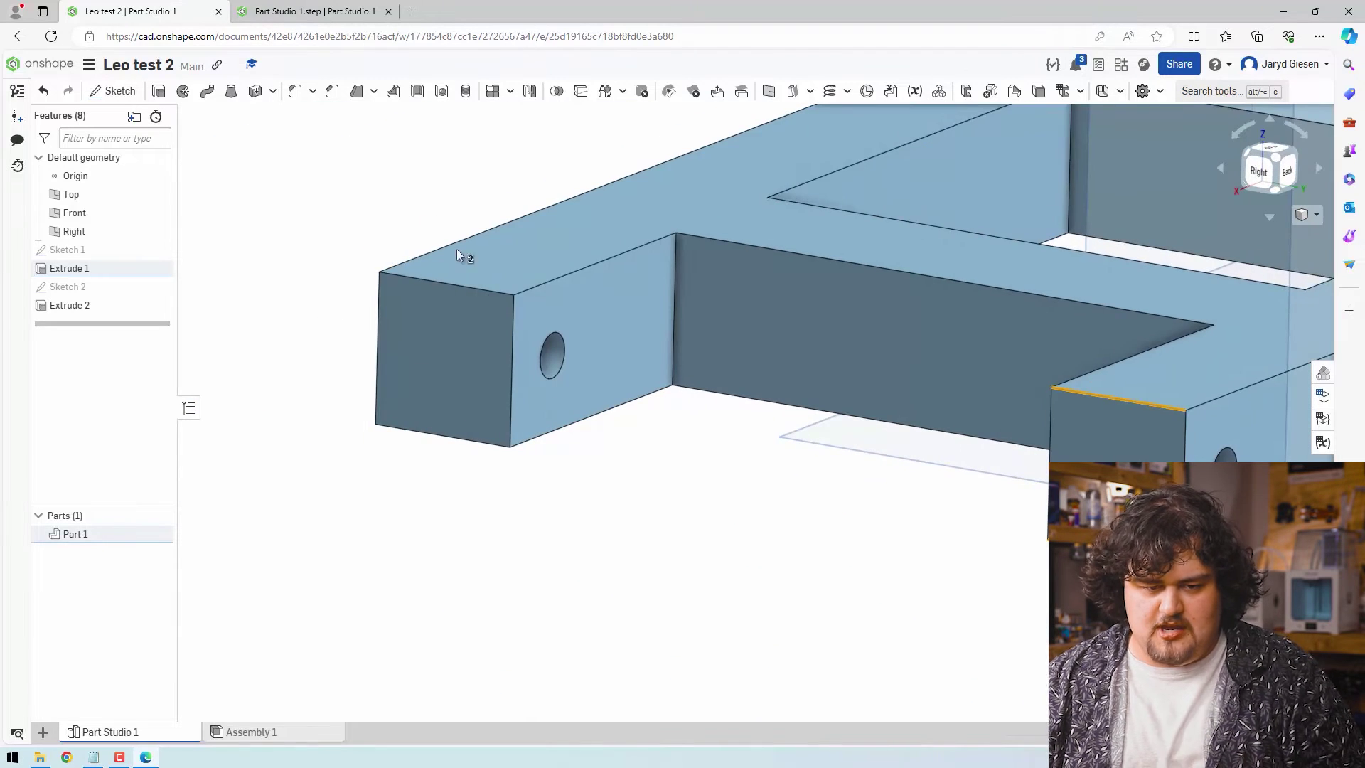
pyautogui.click(489, 288)
pyautogui.click(475, 441)
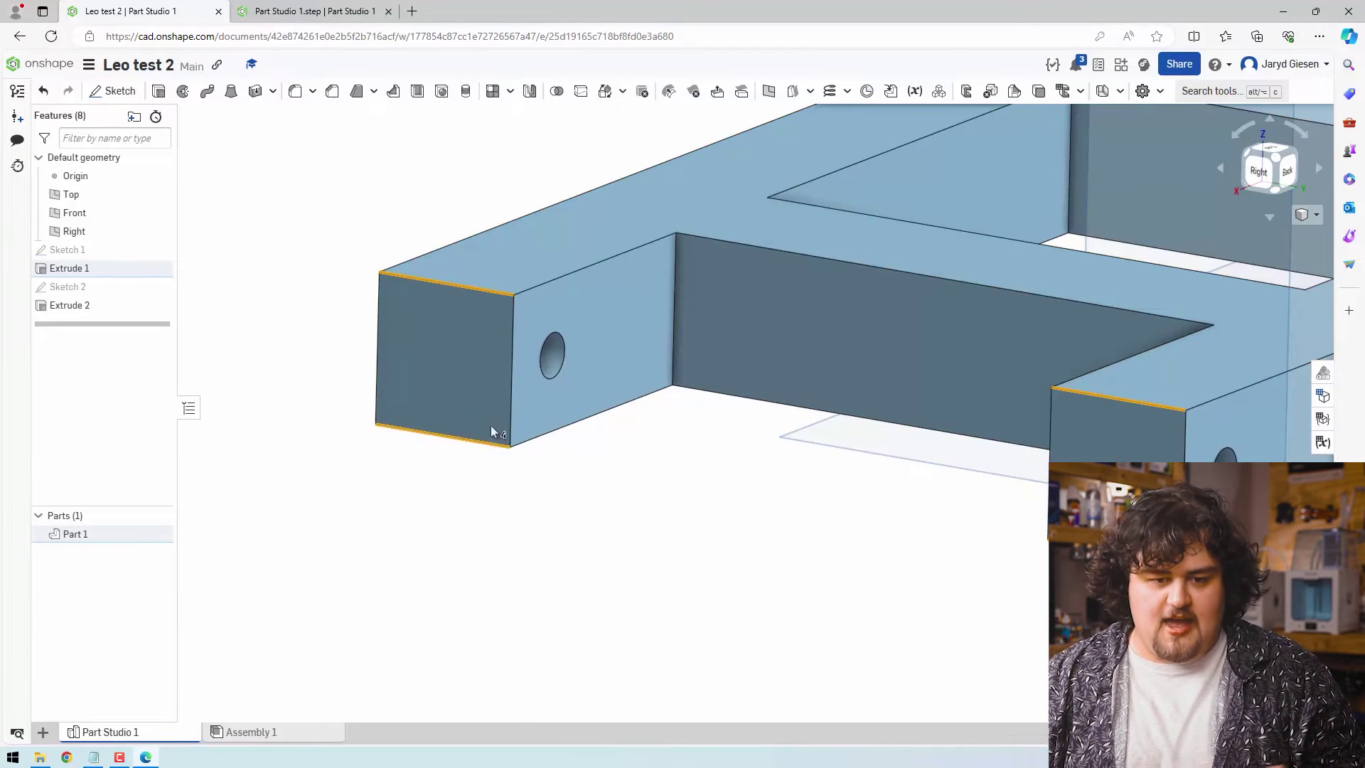
pyautogui.press('f')
pyautogui.moveTo(1013, 329); pyautogui.dragTo(915, 350, button='right')
pyautogui.scroll(5, 946, 288)
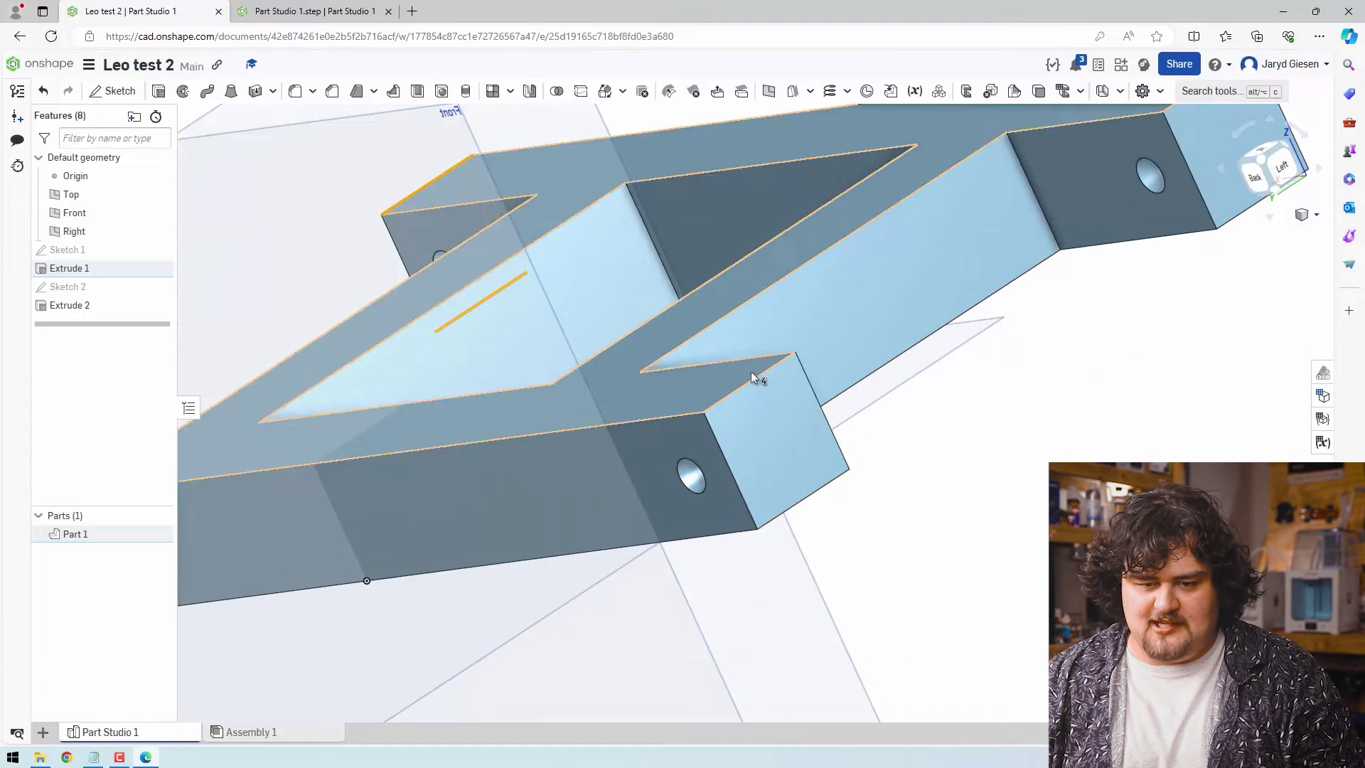
pyautogui.click(822, 479)
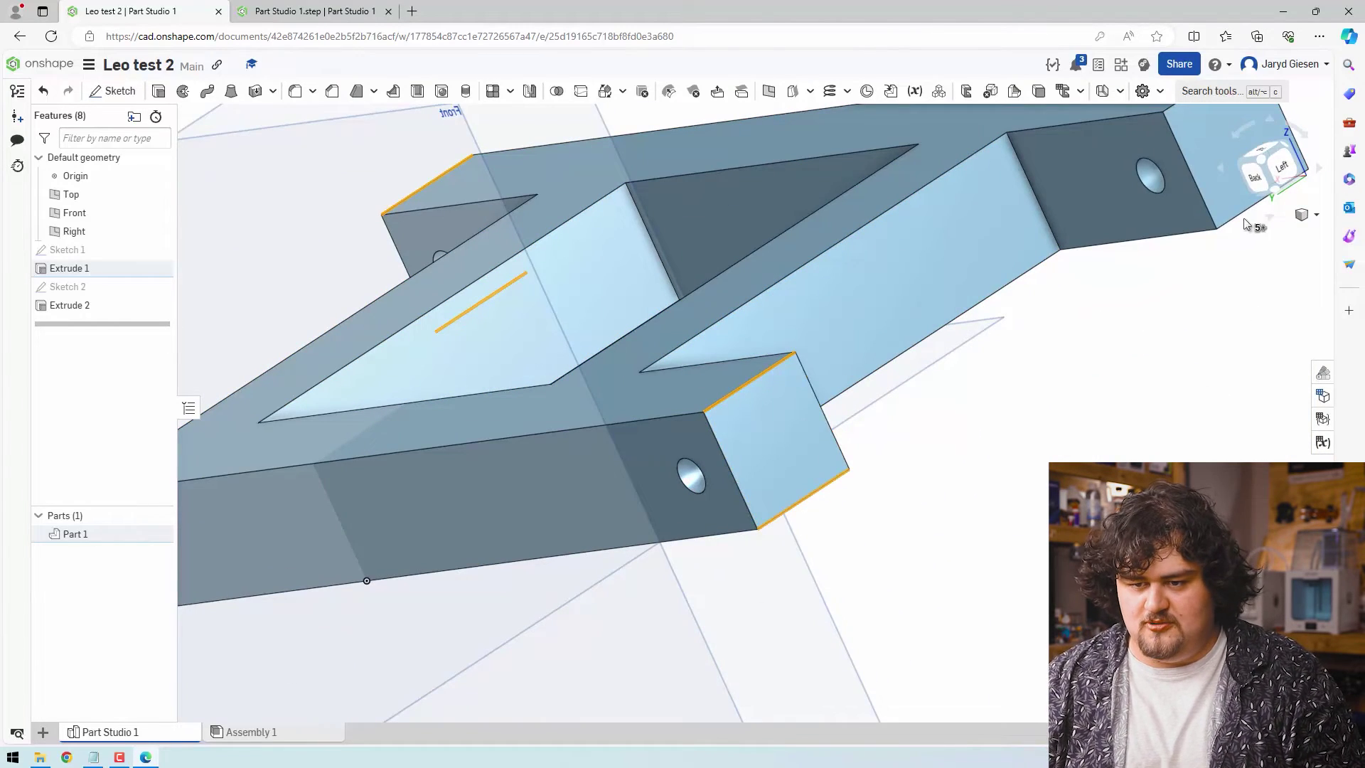
pyautogui.moveTo(1183, 261); pyautogui.dragTo(1104, 403, button='middle')
pyautogui.moveTo(1149, 217); pyautogui.dragTo(997, 349, button='right')
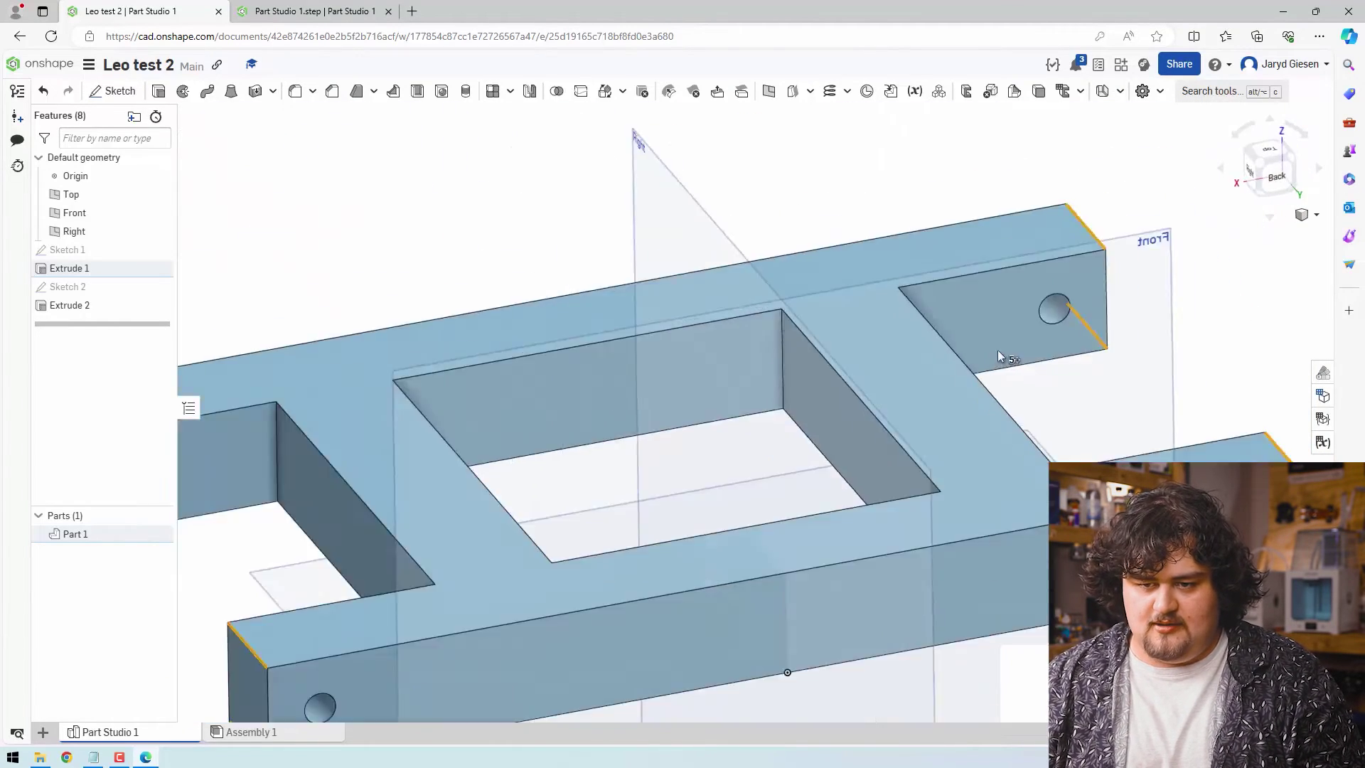
pyautogui.scroll(-3, 997, 350)
# - Chamfer the selected edges with a 6 mm distance, then move to the Leo V1 document
pyautogui.click(331, 94)
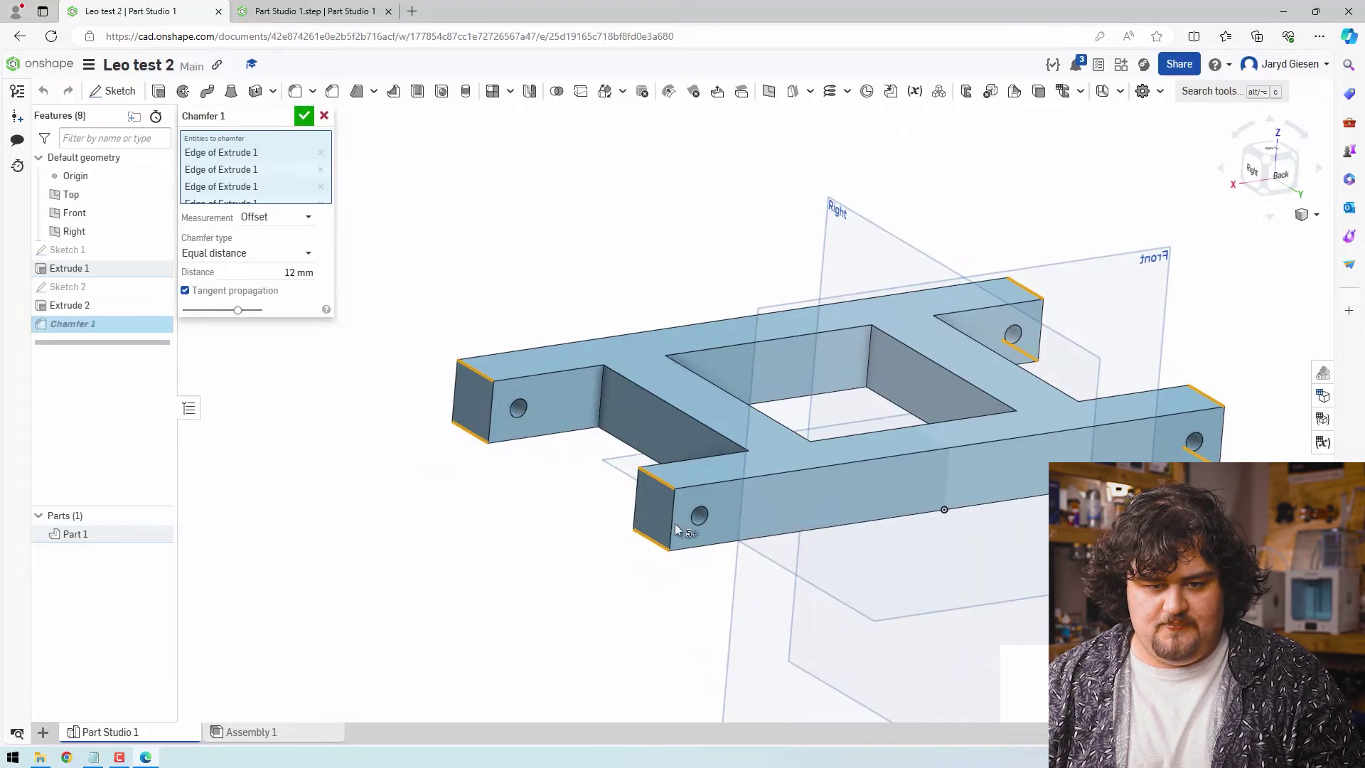
pyautogui.moveTo(455, 299); pyautogui.dragTo(601, 494, button='right')
pyautogui.scroll(4, 612, 481)
pyautogui.scroll(1, 608, 493)
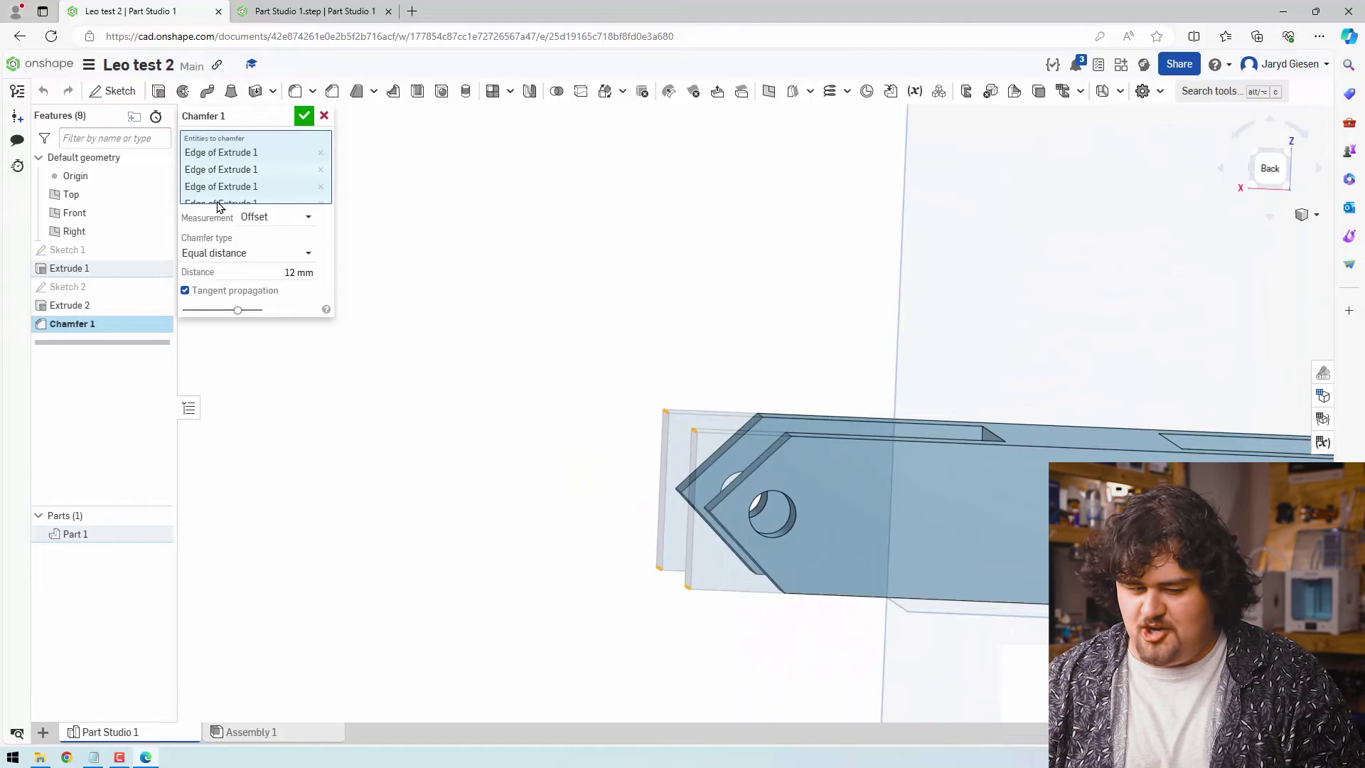
pyautogui.click(297, 271)
pyautogui.write('6')
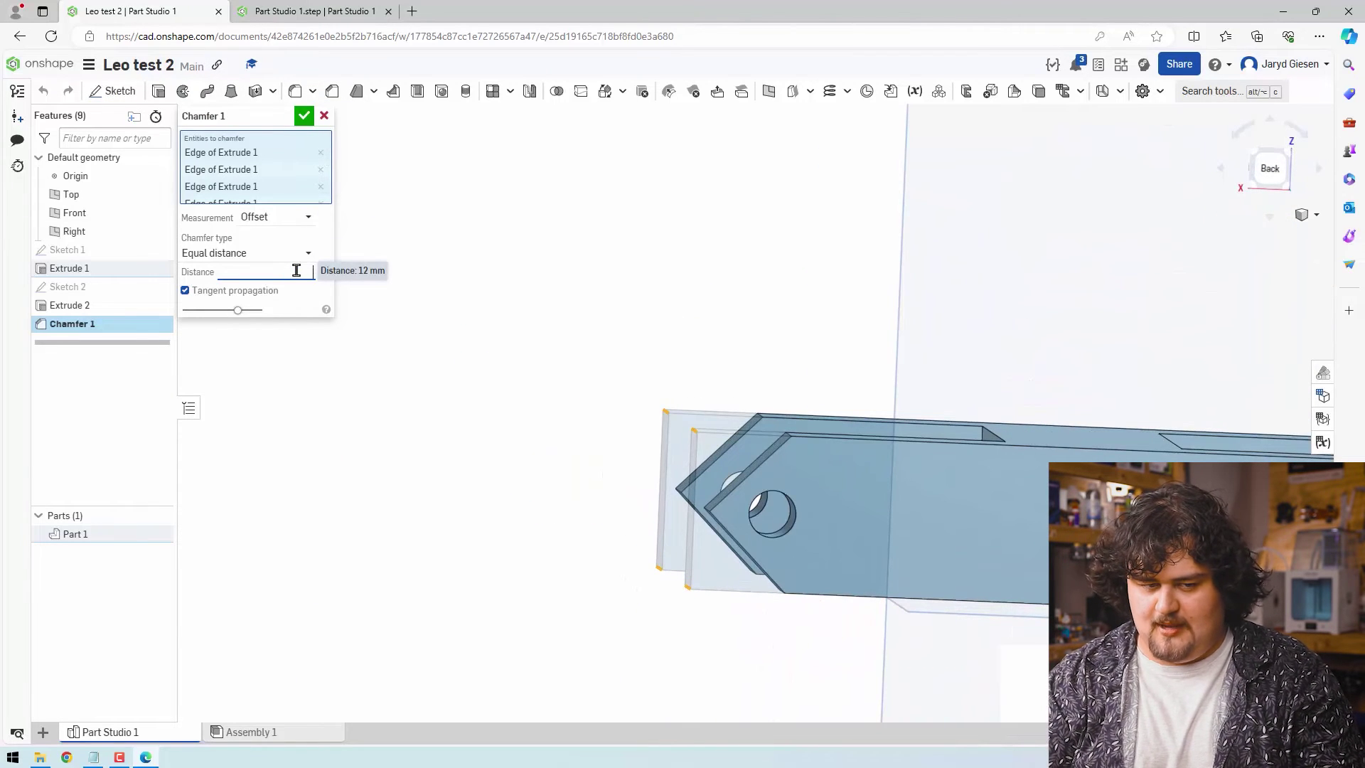
pyautogui.press('Return')
pyautogui.press('Return')
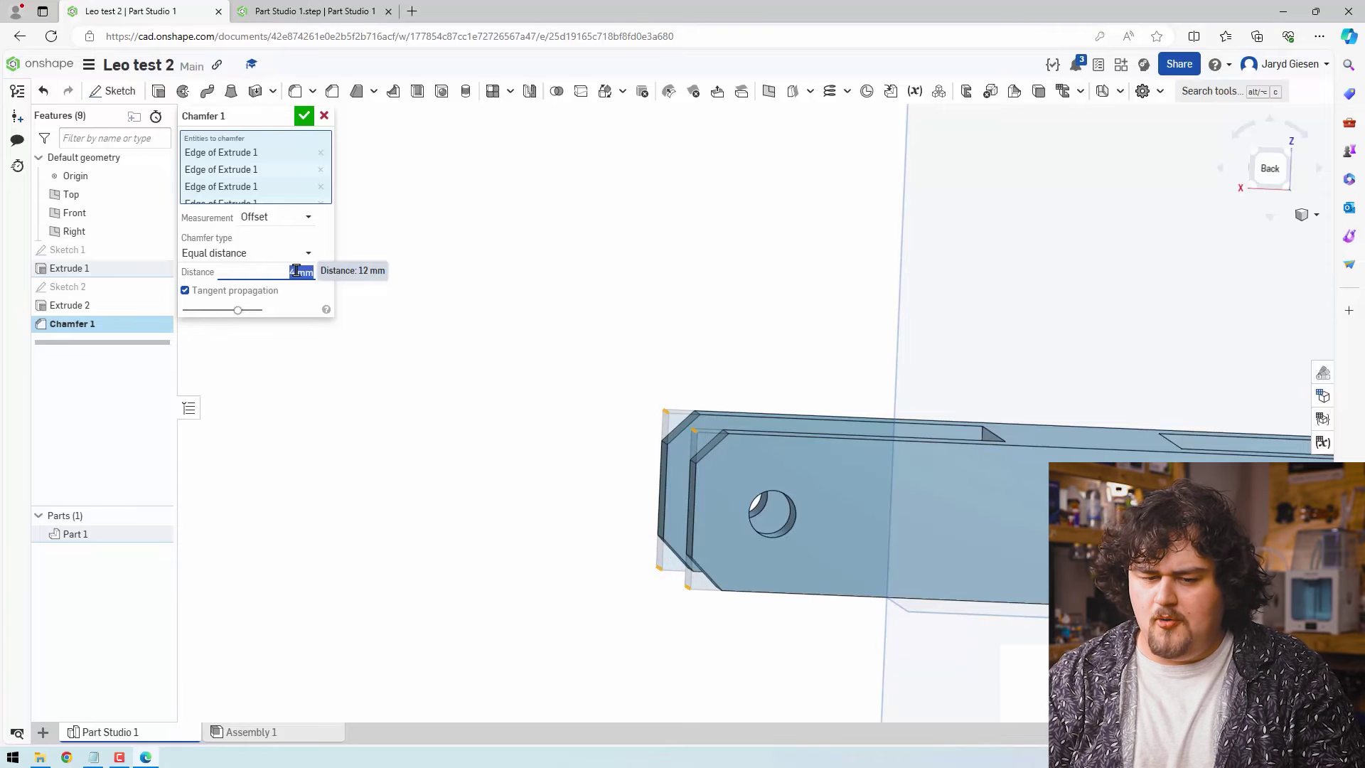
pyautogui.write('5')
pyautogui.press('Return')
pyautogui.write('6')
pyautogui.press('Return')
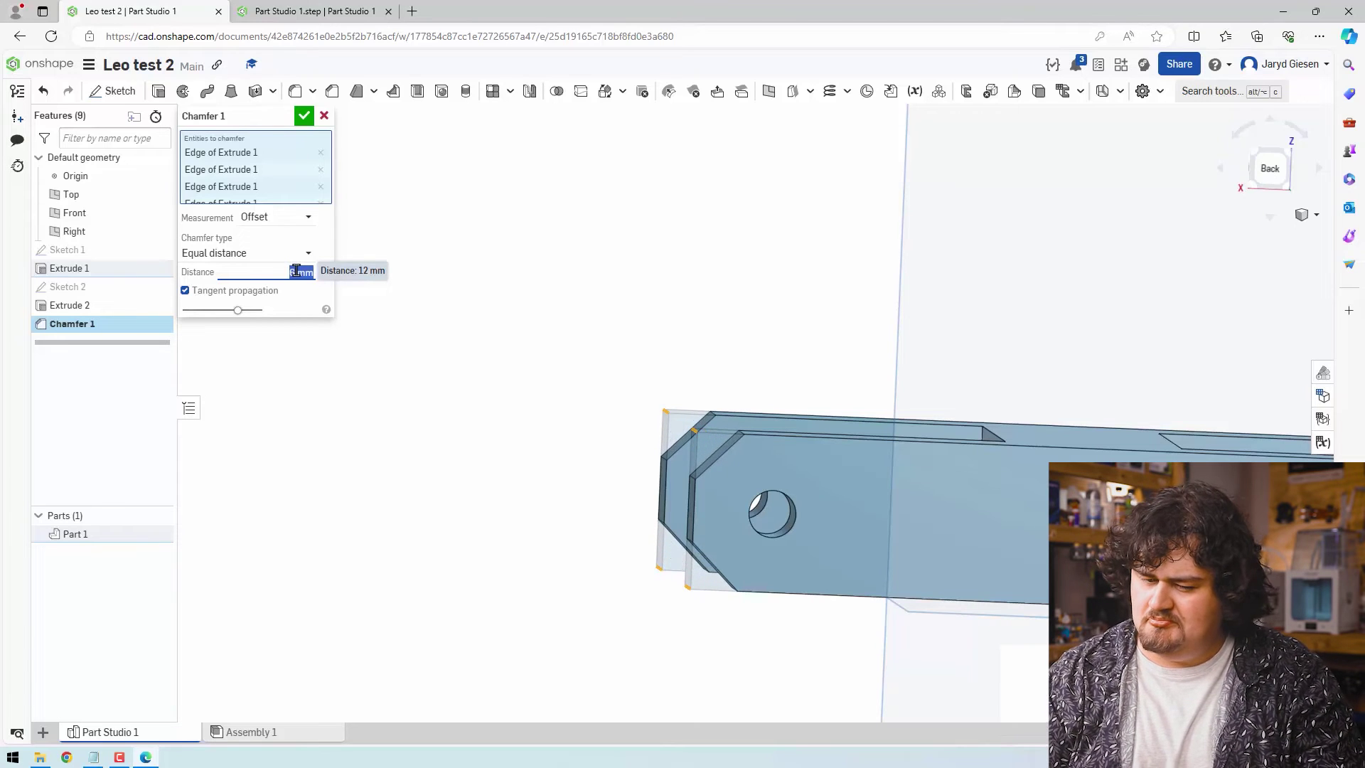
pyautogui.press('Return')
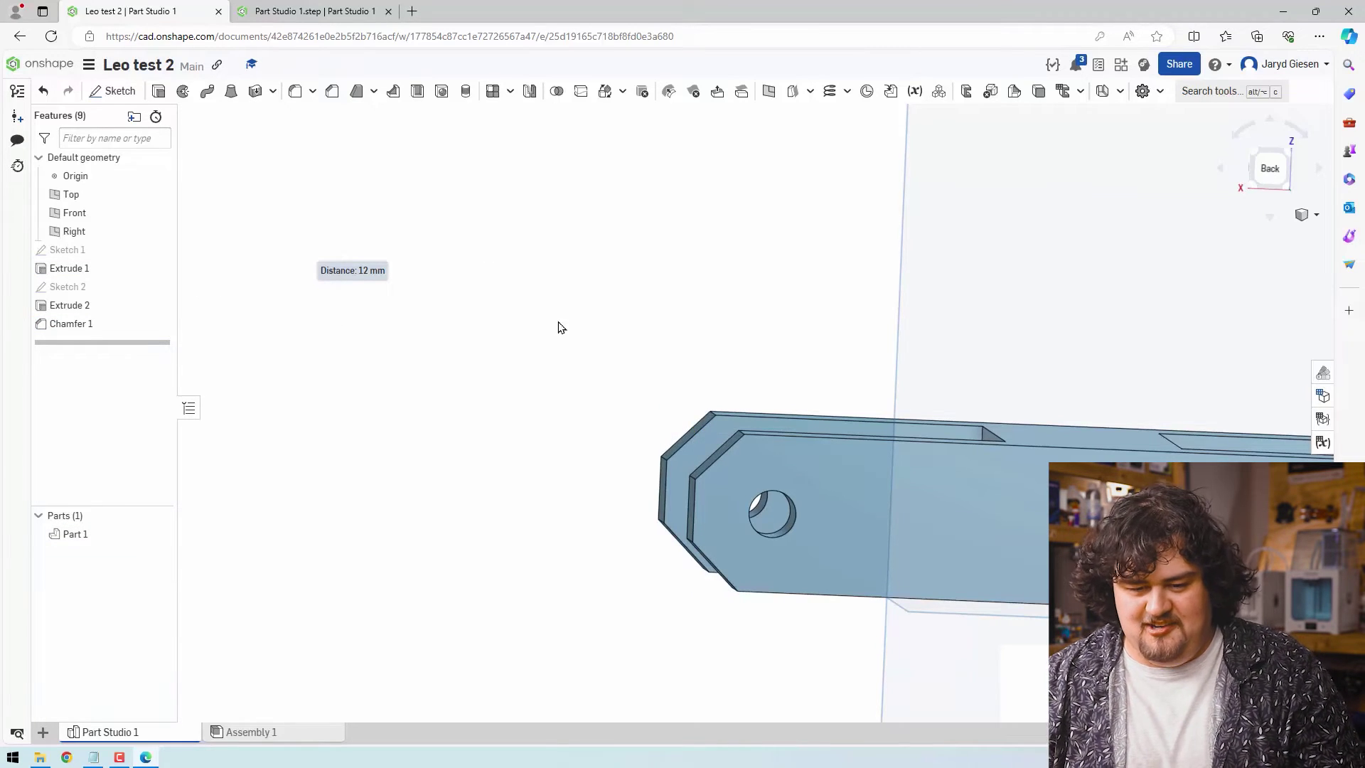
pyautogui.press('f')
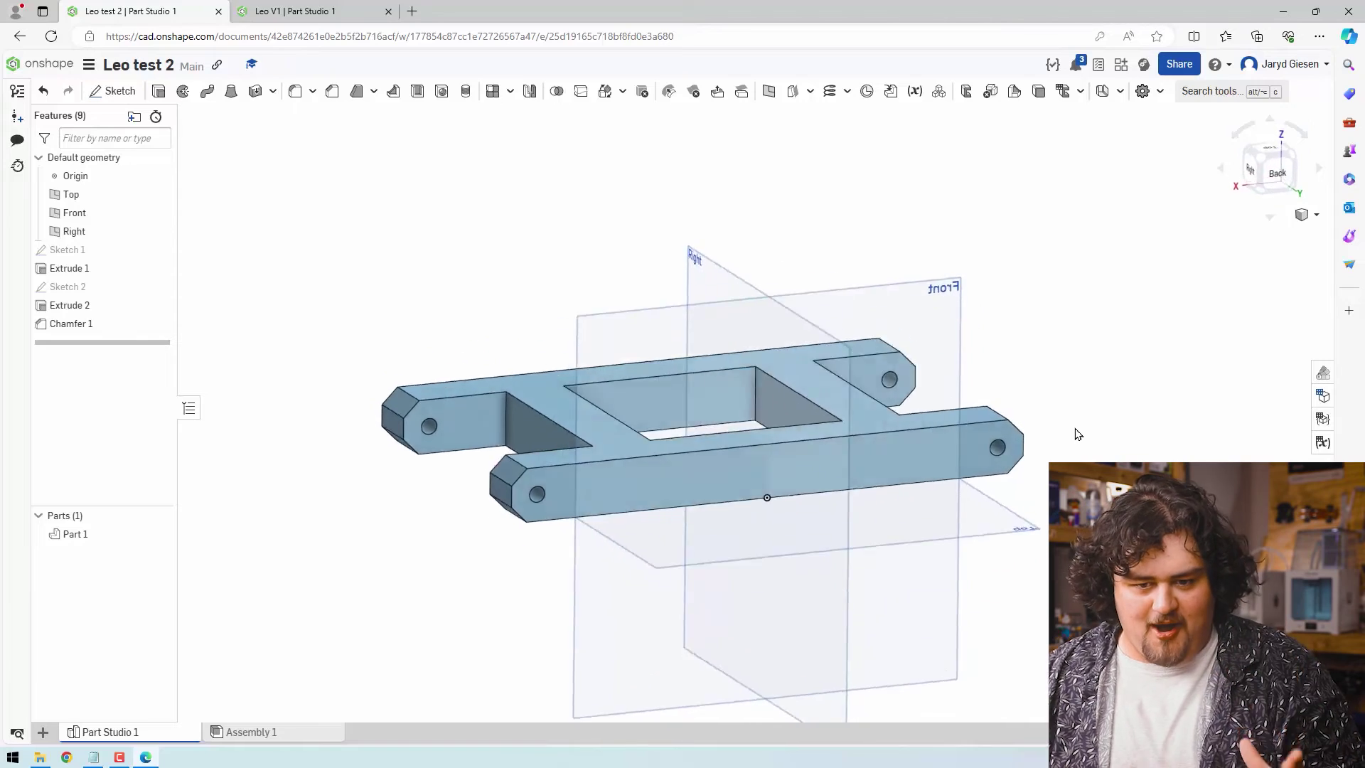
pyautogui.moveTo(1077, 433)
pyautogui.mouseDown(button='right')
pyautogui.moveTo(1054, 412)
pyautogui.moveTo(1064, 448)
pyautogui.moveTo(1052, 448)
pyautogui.moveTo(1078, 442)
pyautogui.mouseUp(button='right')
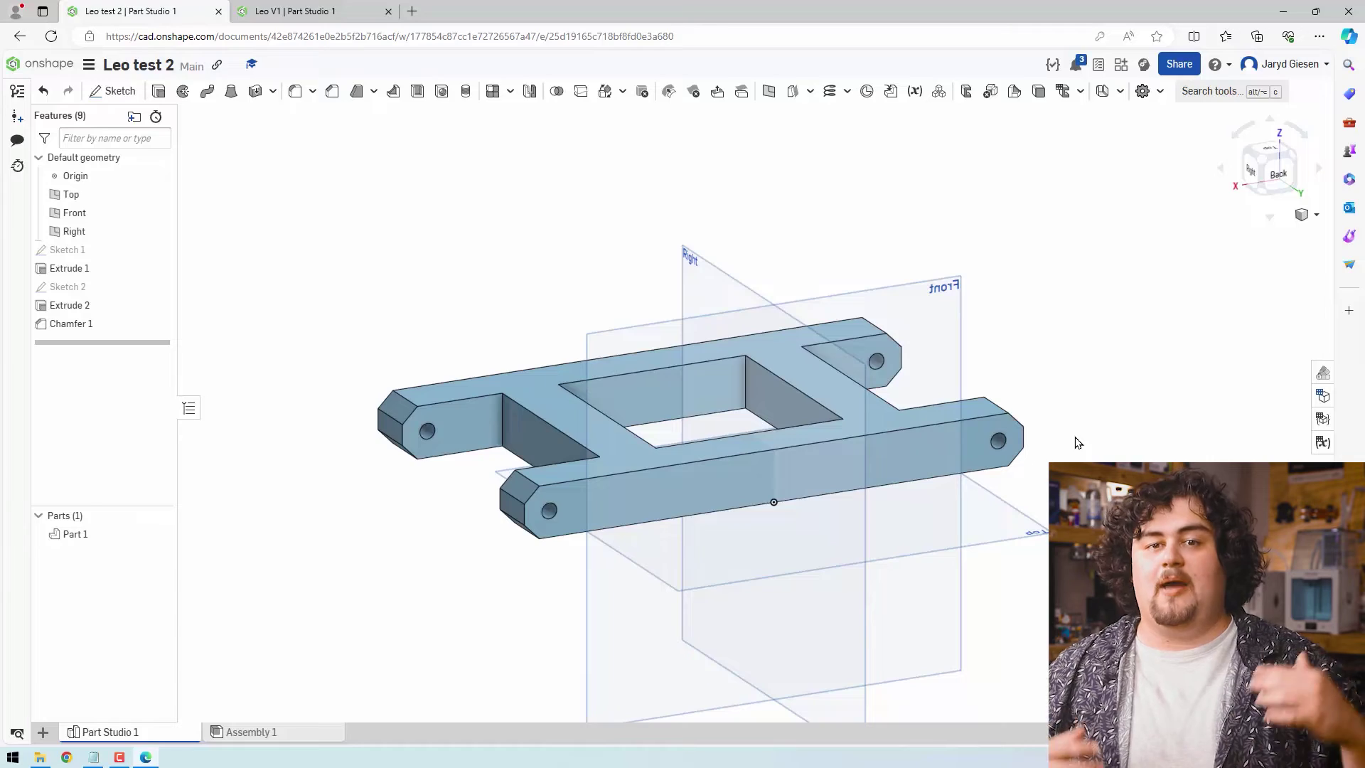
pyautogui.hotkey('ctrl', 'Tab')
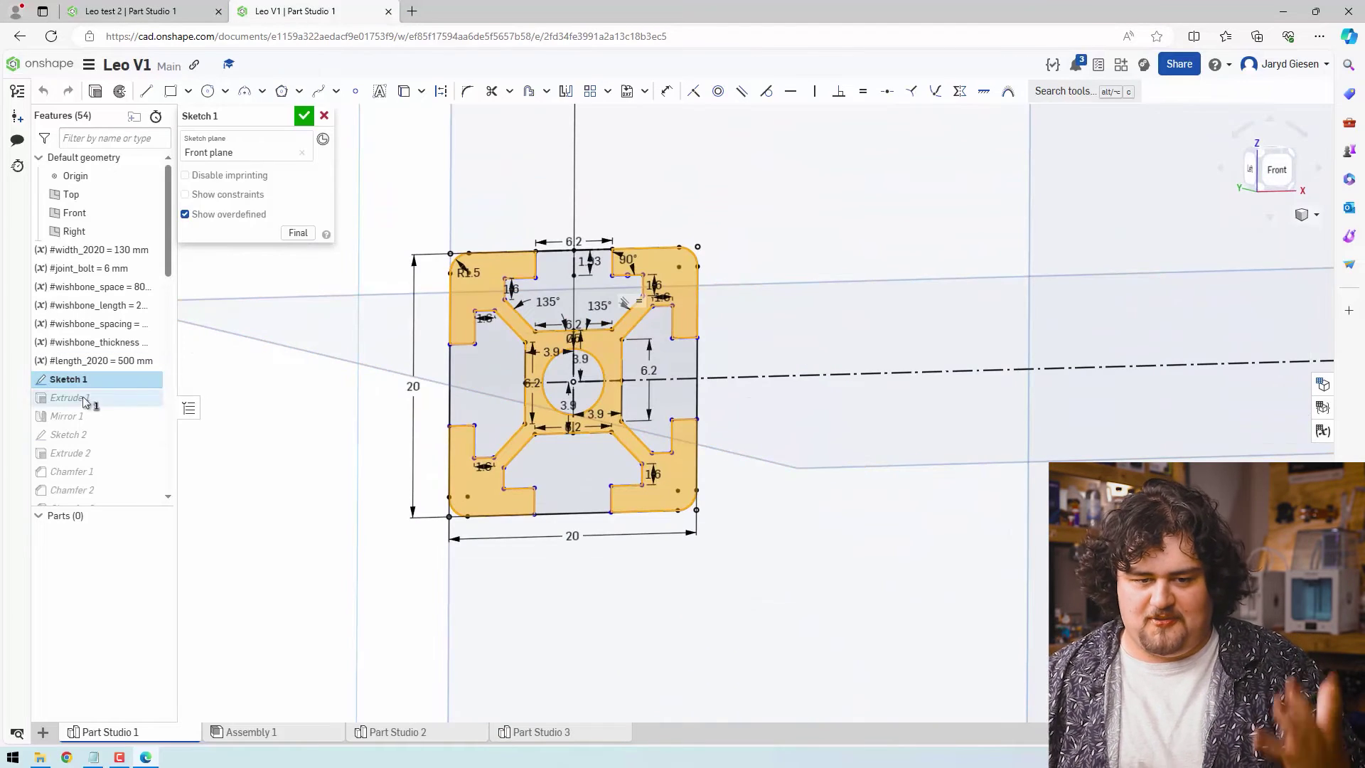
# - Exit Sketch 1 in Leo V1 and orbit to view the wishbones, chassis front and motor
pyautogui.scroll(-5, 956, 284)
pyautogui.rightClick(957, 285)
pyautogui.doubleClick(71, 398)
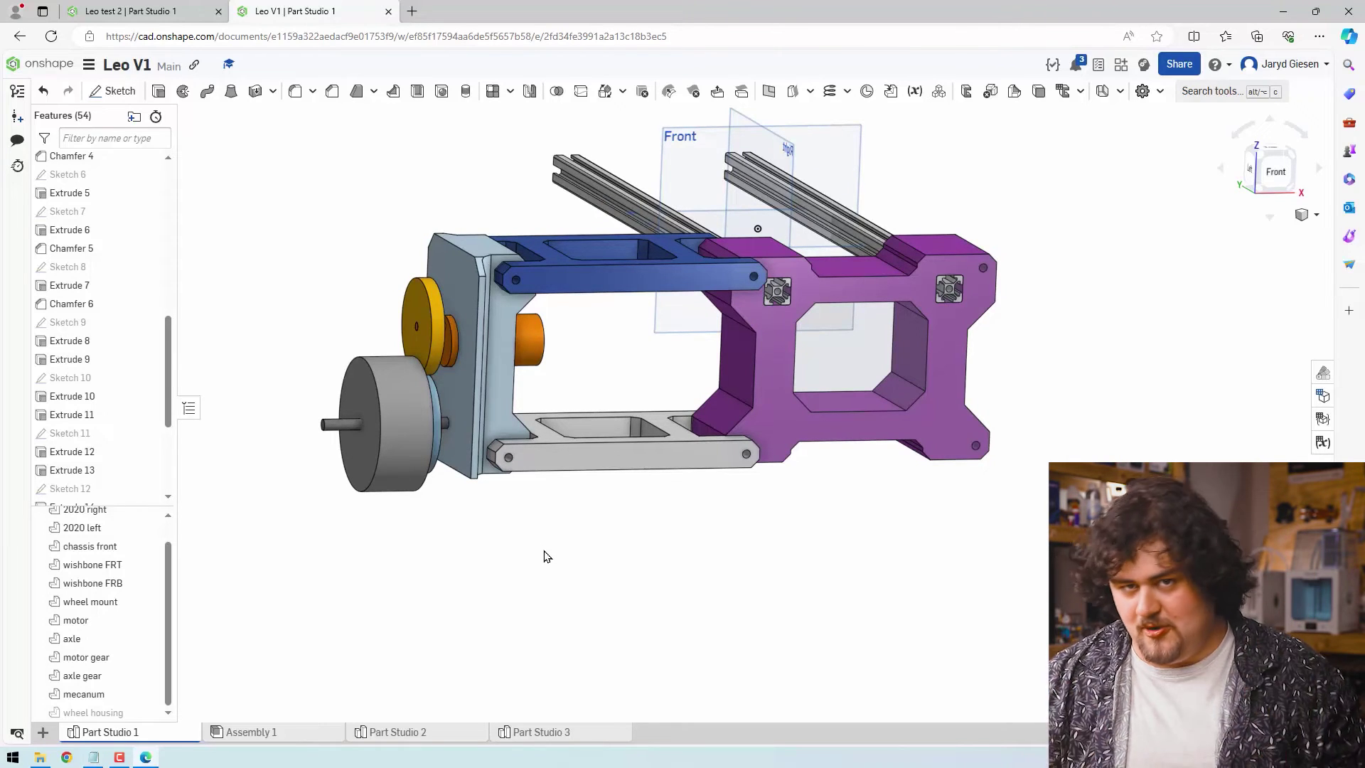
pyautogui.moveTo(544, 550); pyautogui.dragTo(615, 371, button='right')
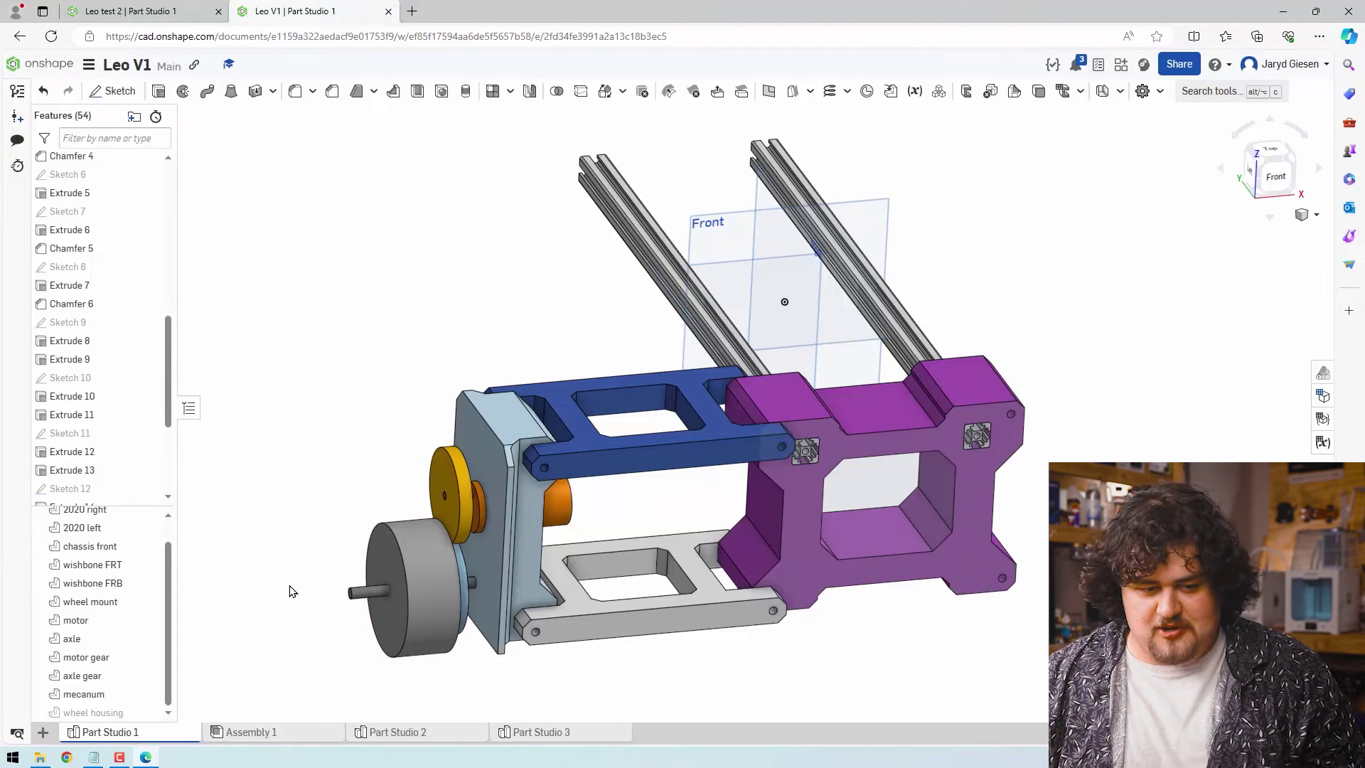
pyautogui.moveTo(141, 734)
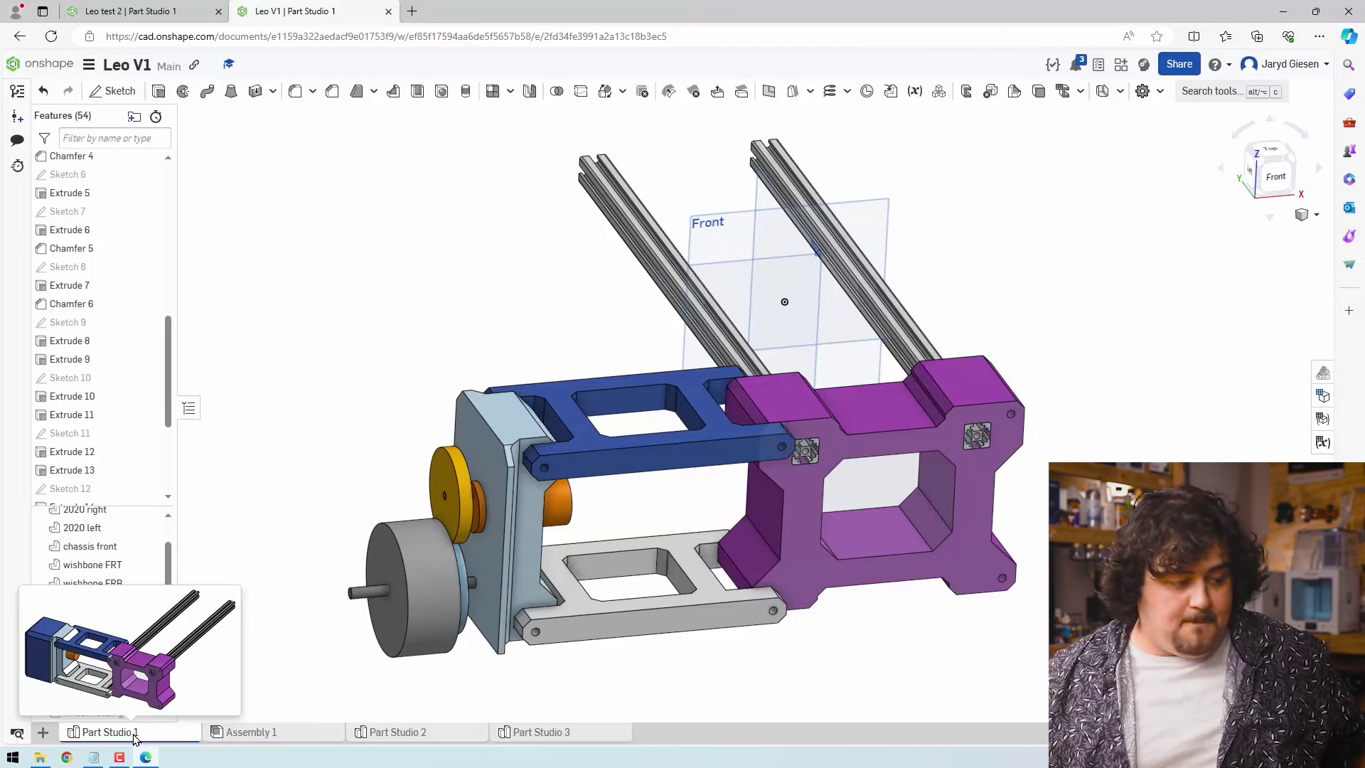
# - In Assembly 1, view the robot from above and drag the purple chassis plate to articulate the arms
pyautogui.click(247, 733)
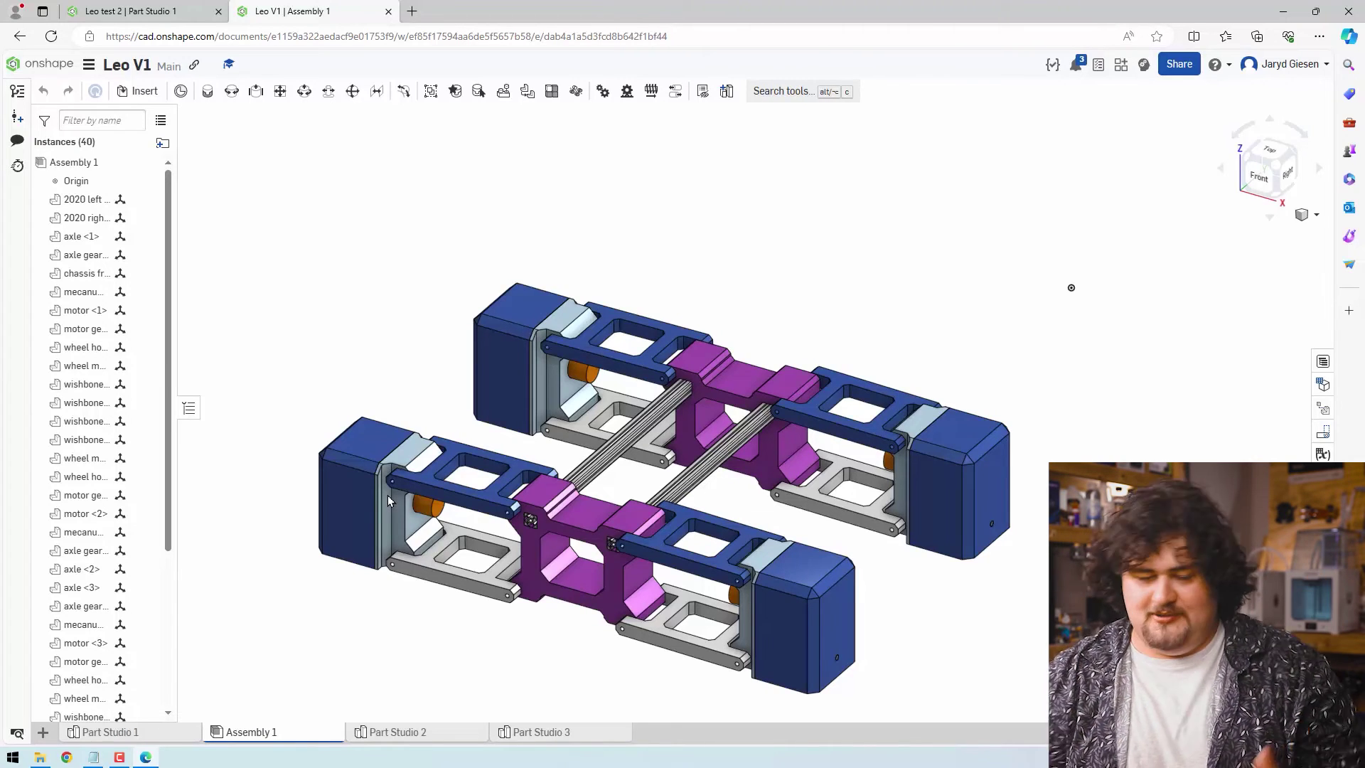
pyautogui.moveTo(387, 495); pyautogui.dragTo(762, 518, button='right')
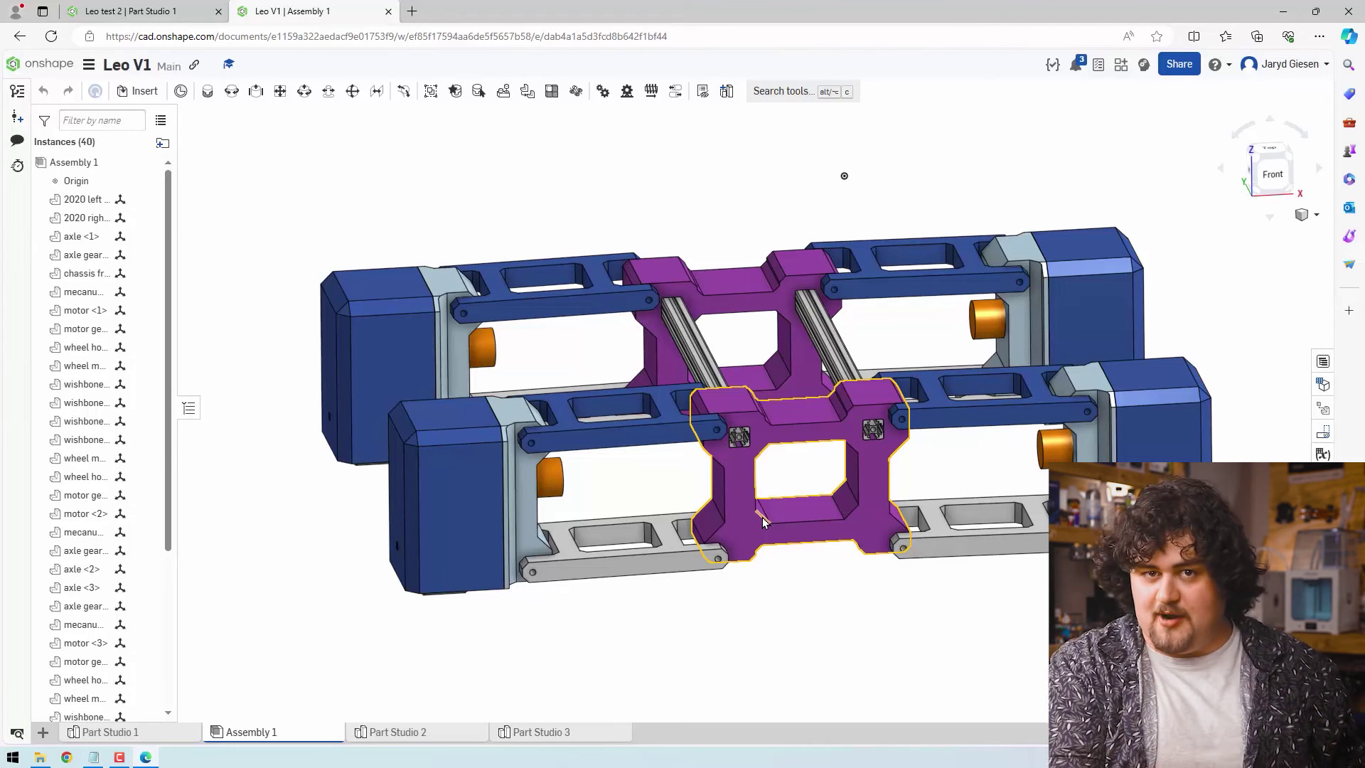
pyautogui.moveTo(762, 517); pyautogui.dragTo(721, 481, button='right')
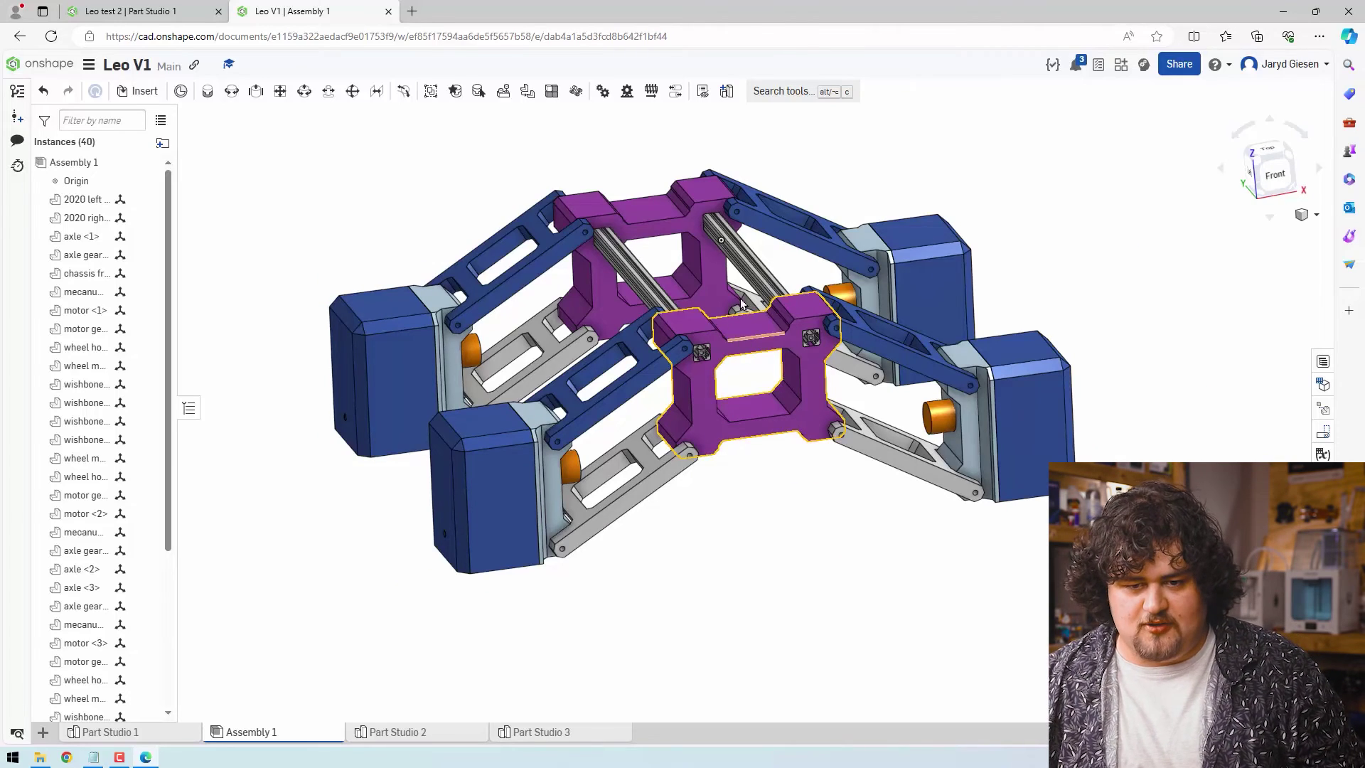
pyautogui.moveTo(741, 305); pyautogui.dragTo(745, 375)
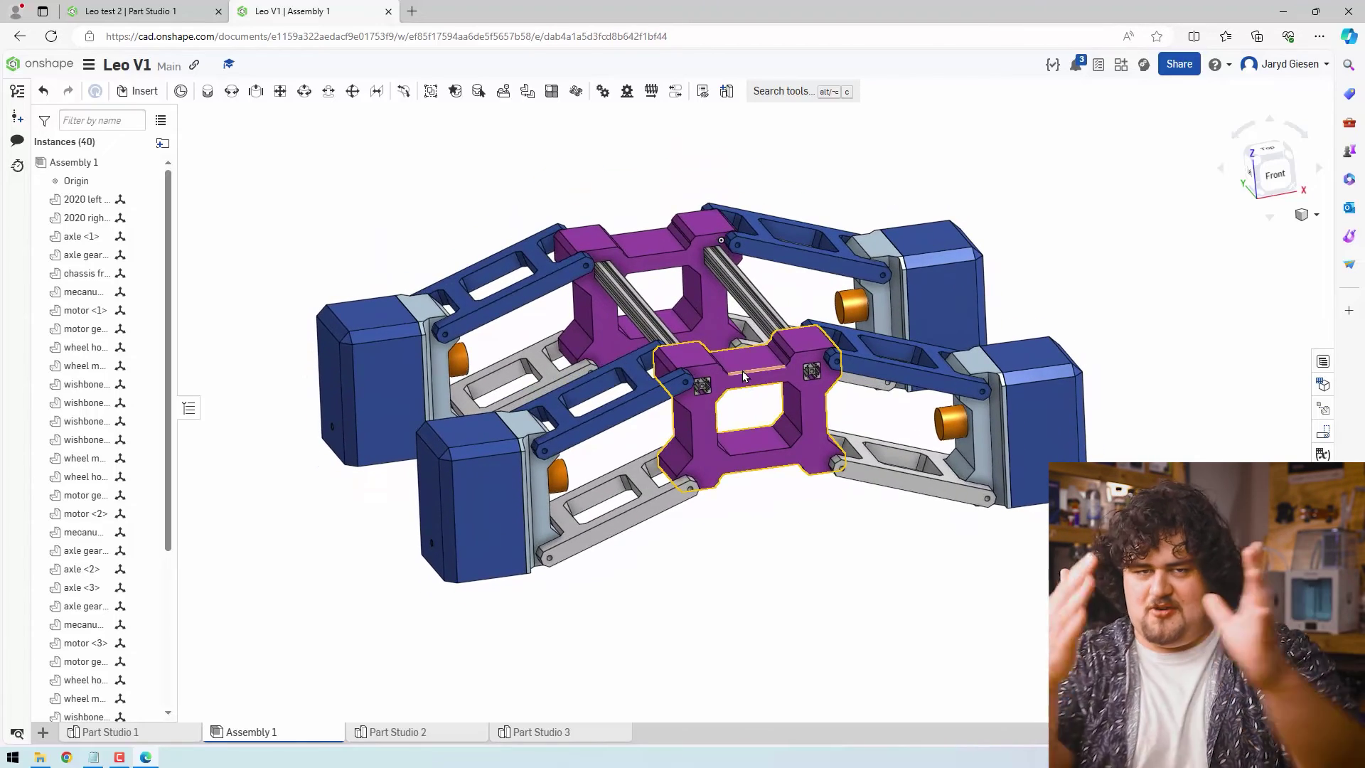